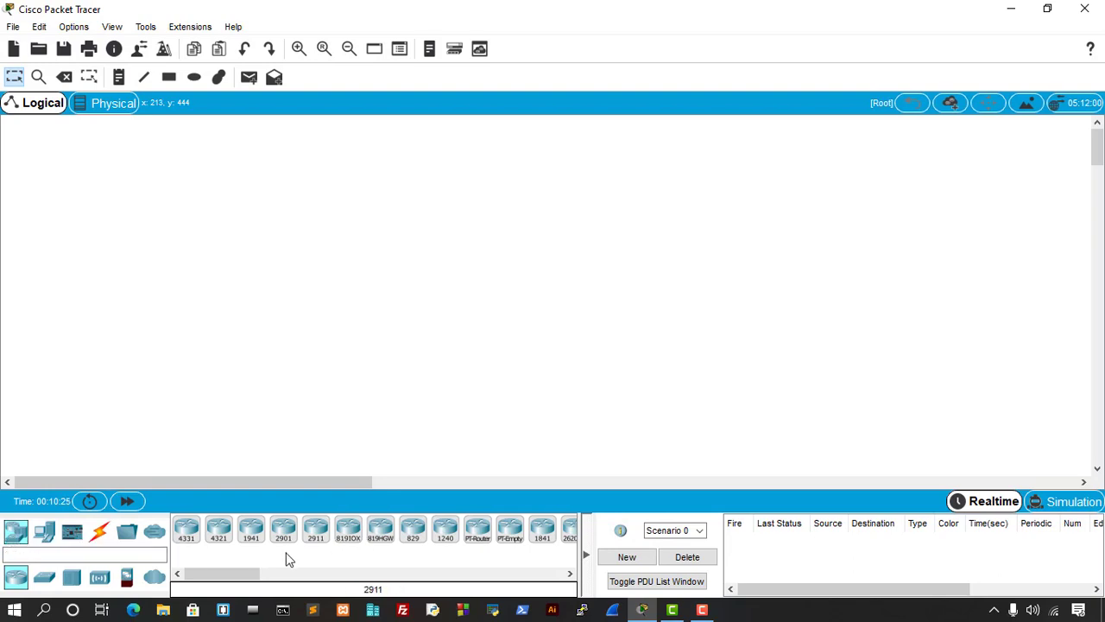
Place a 2901 router in the empty workspace and position it in the upper part.
mouse_move(283, 529)
mouse_down()
mouse_move(395, 299)
mouse_move(367, 247)
mouse_up()
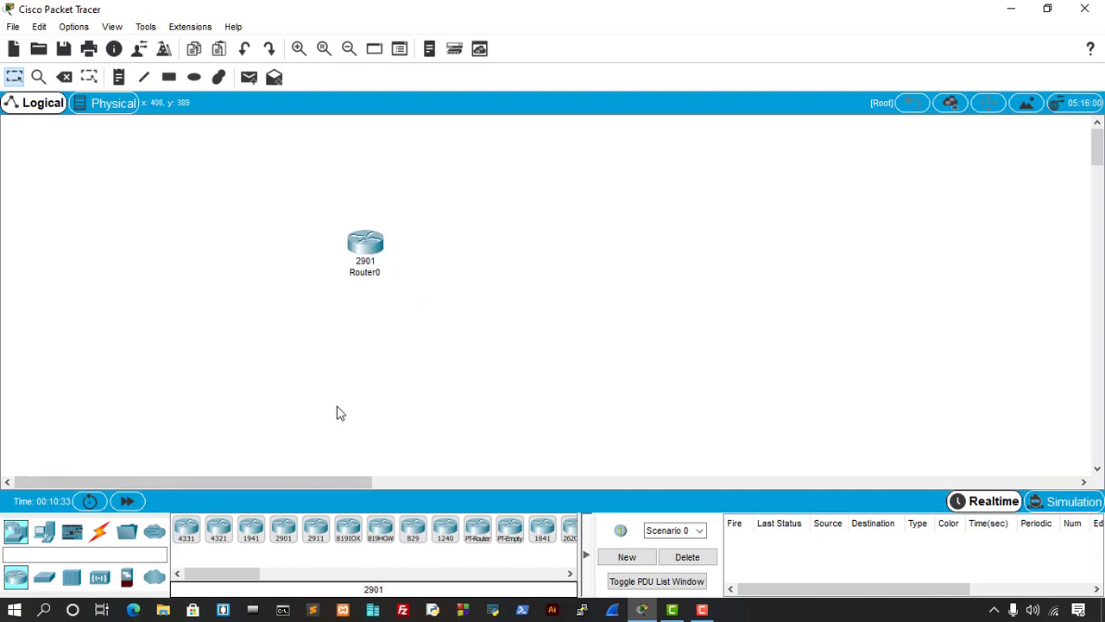
drag(360, 245, 354, 256)
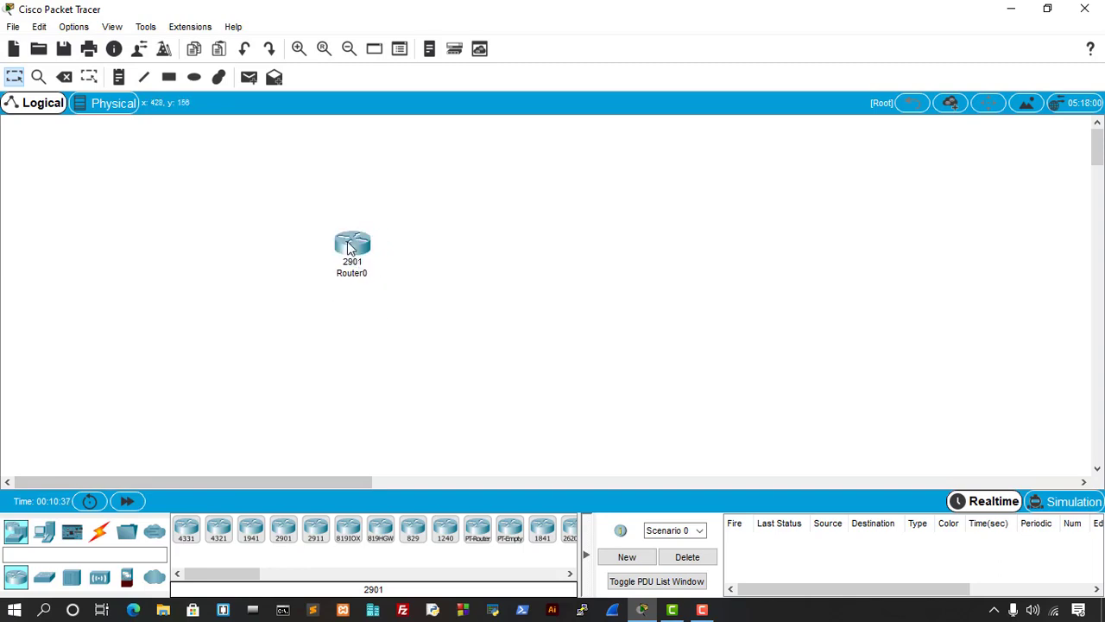
drag(350, 248, 352, 211)
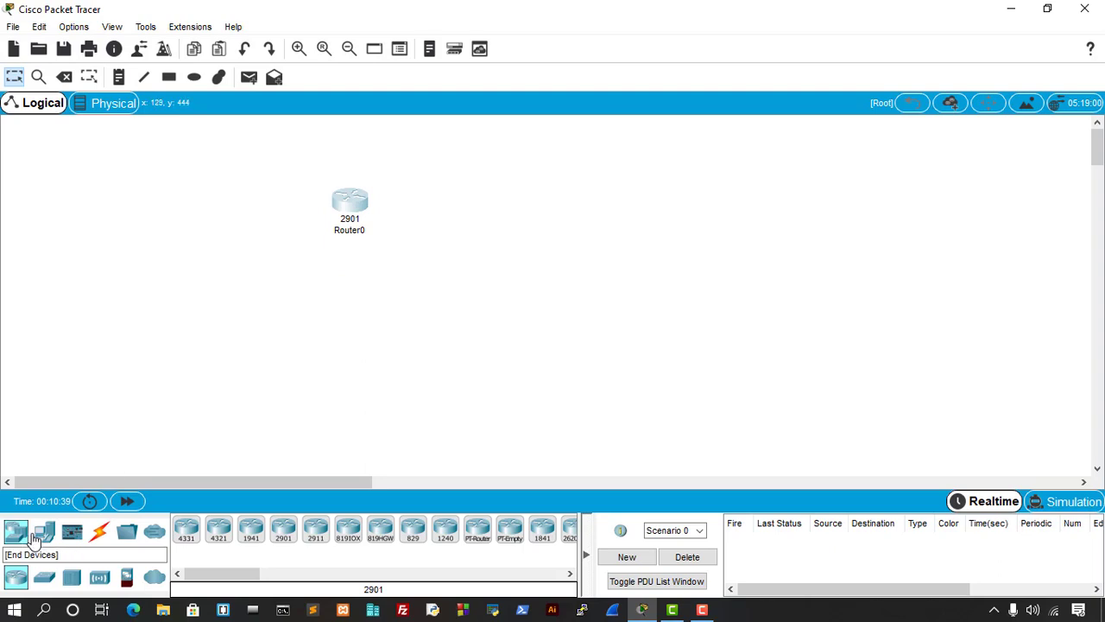
Place four PCs in an arc below the router.
click(45, 531)
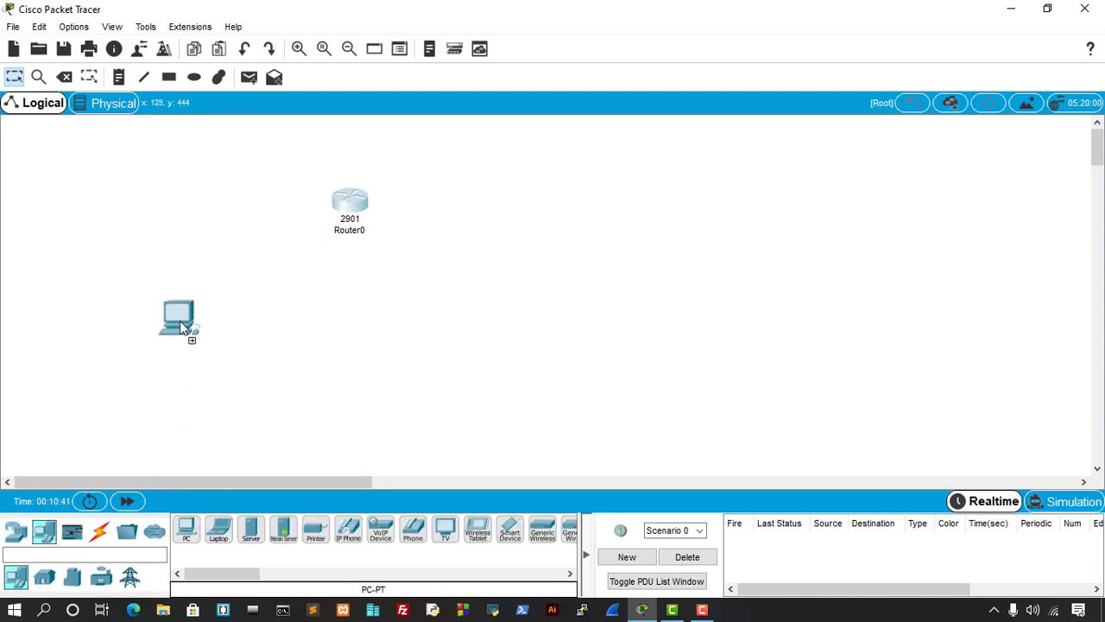
click(179, 320)
click(186, 529)
click(281, 383)
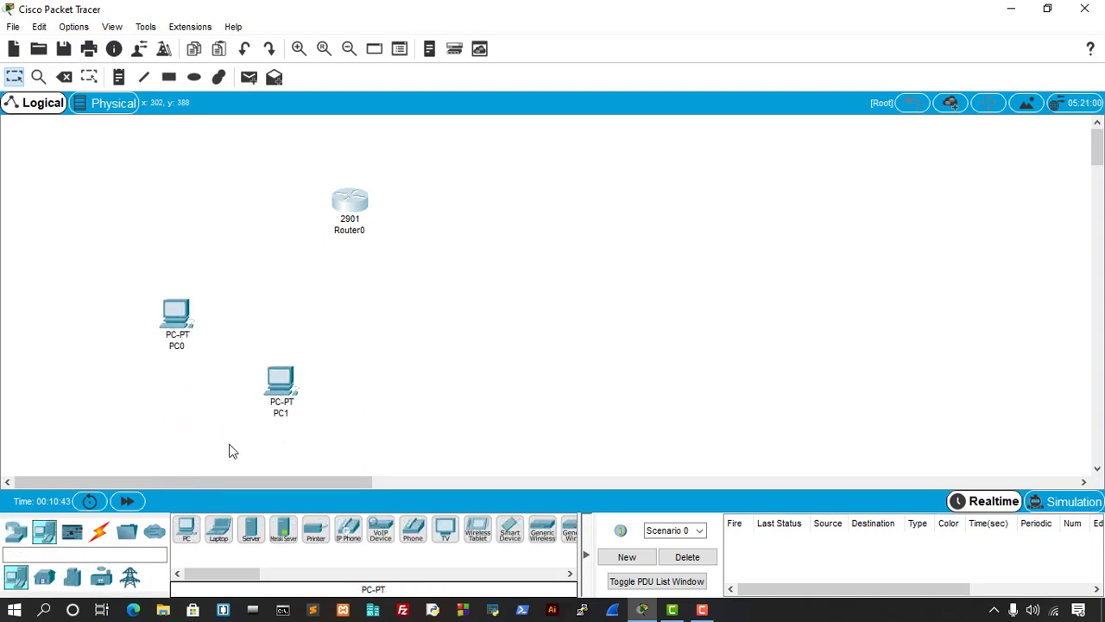
click(416, 393)
click(185, 528)
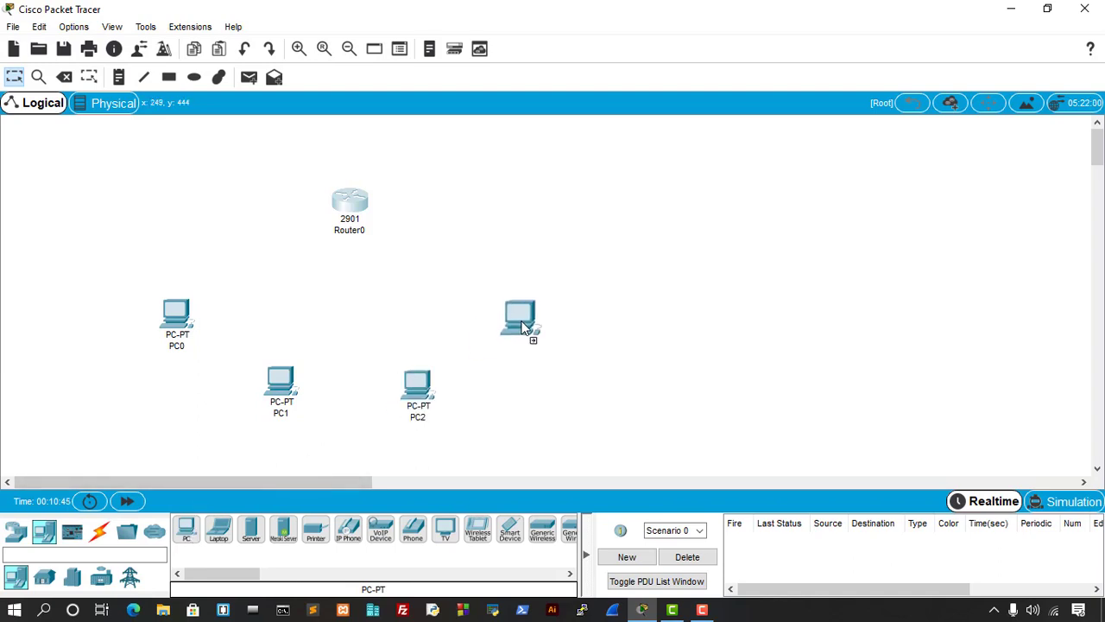
click(544, 326)
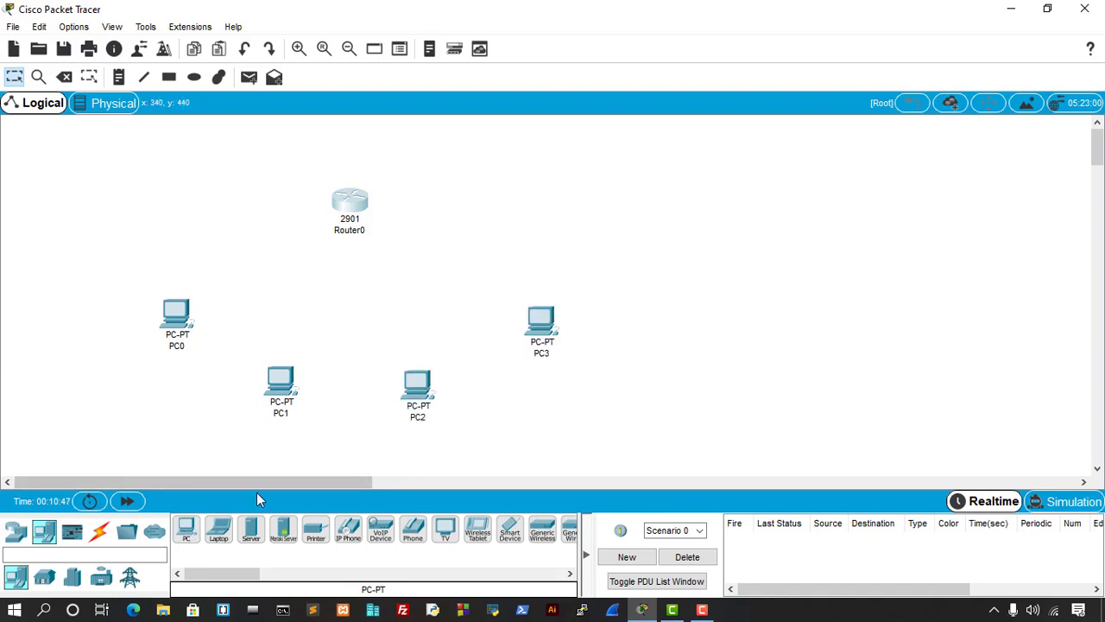
Add a laptop above PC0 and a server on the opposite side of the router.
click(218, 531)
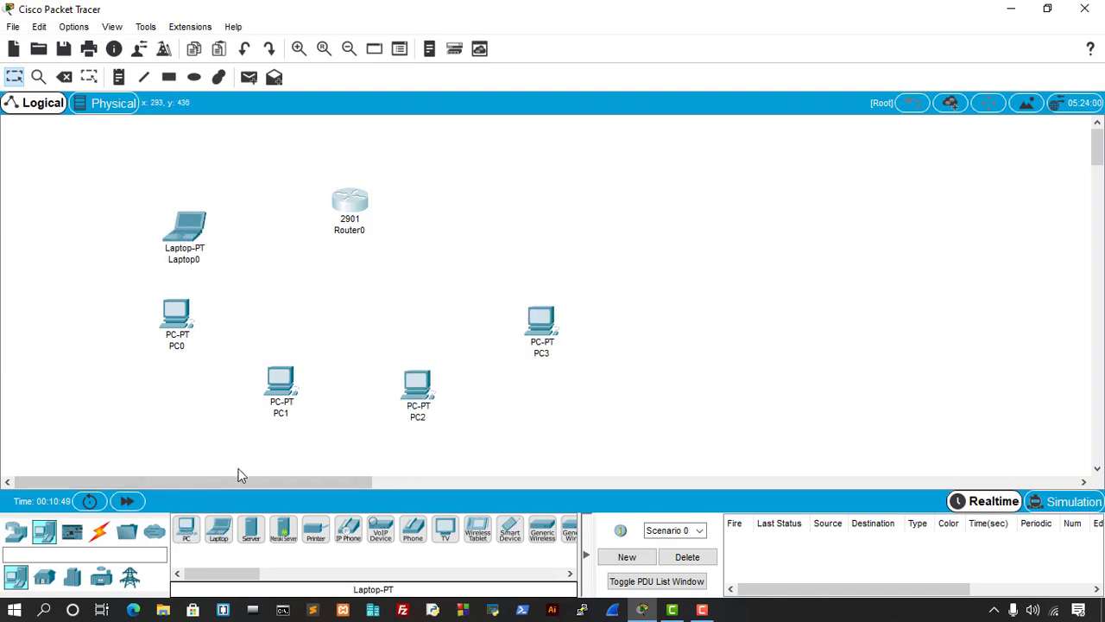
click(250, 530)
click(532, 203)
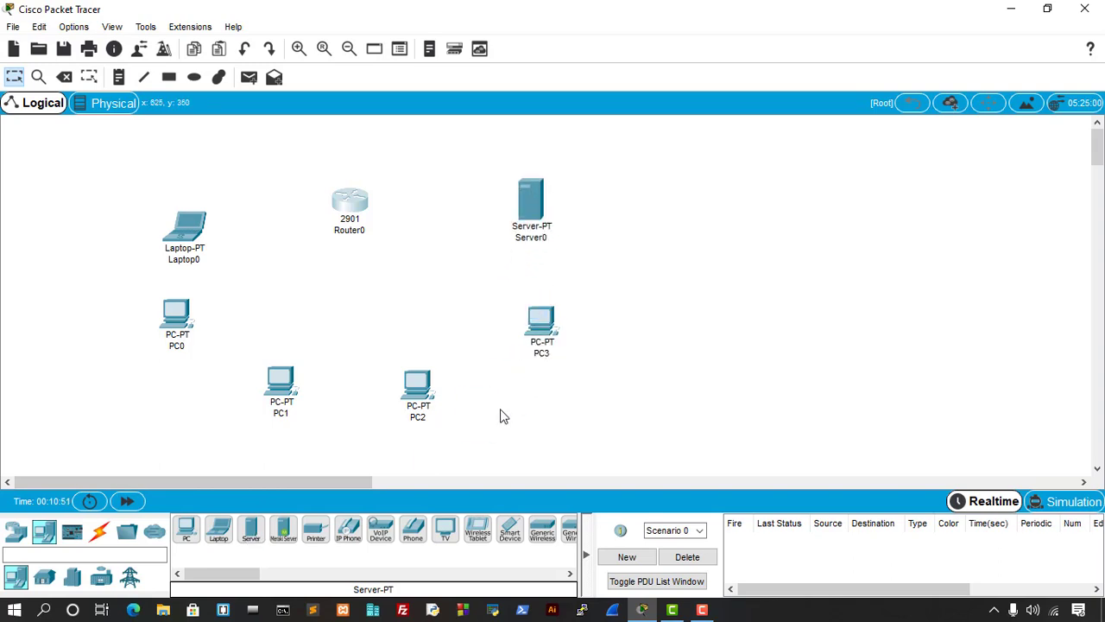
Shift the router, server and PC3 to make room, and place a second laptop between the server and PC3.
drag(544, 324, 539, 354)
drag(352, 208, 363, 208)
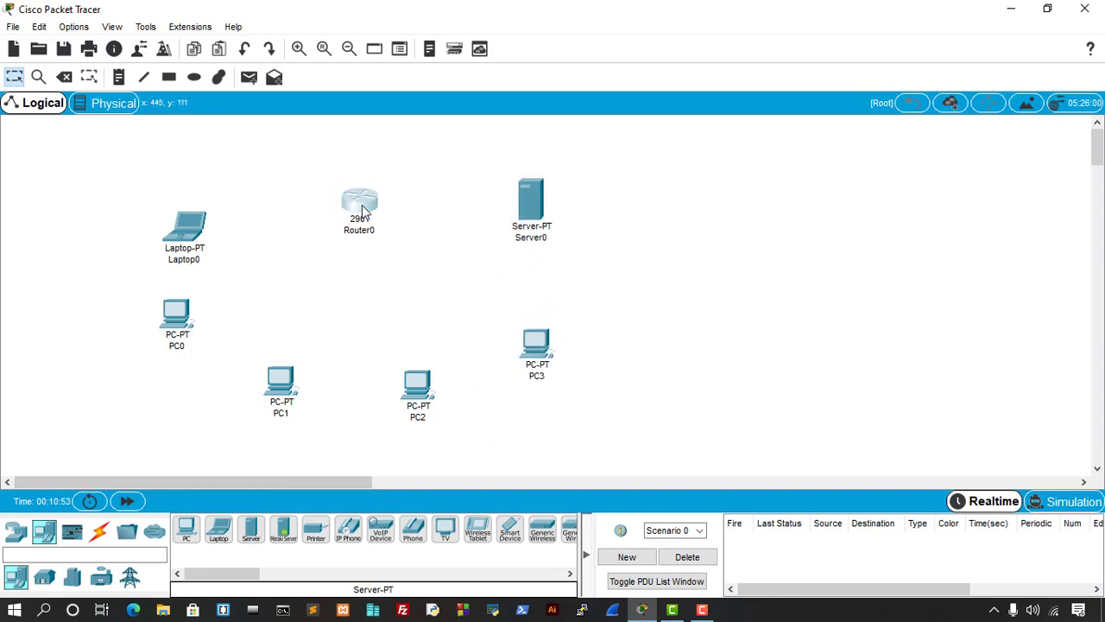
drag(544, 207, 554, 230)
drag(537, 350, 488, 385)
click(218, 531)
click(537, 311)
Rearrange PC1, PC2 and PC3 so they are evenly spaced along the lower part of the layout.
drag(404, 391, 376, 407)
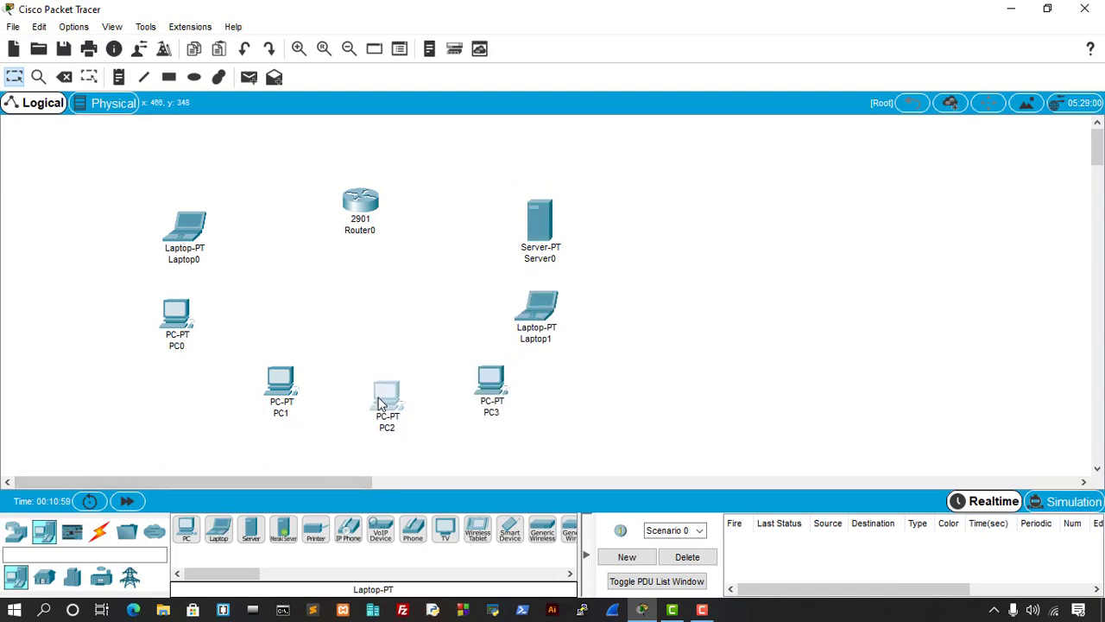
drag(278, 388, 267, 389)
drag(386, 407, 370, 406)
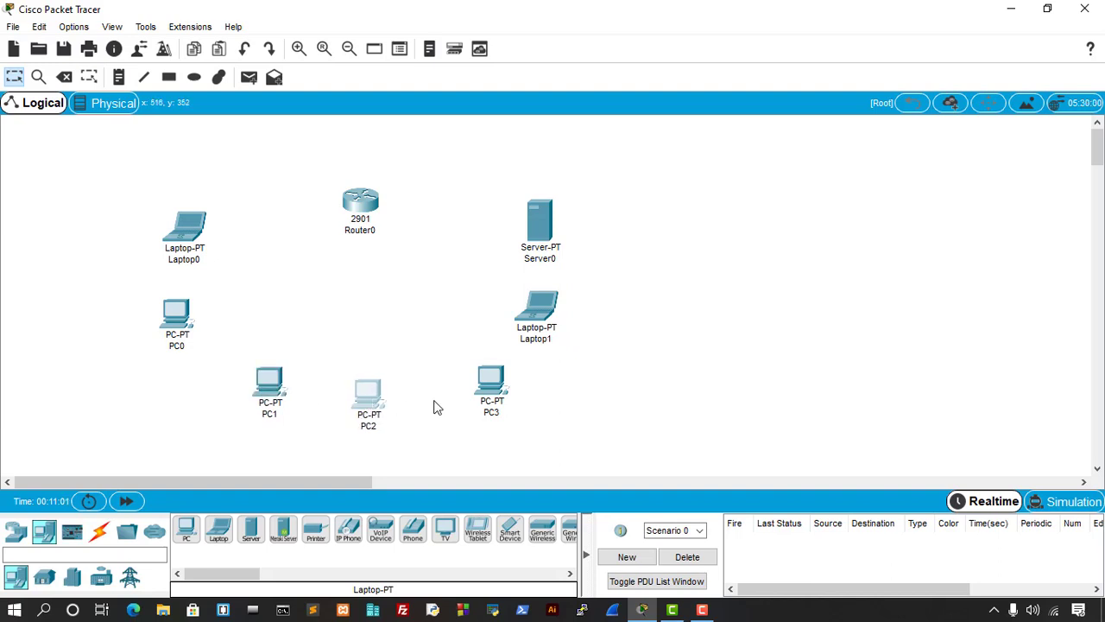
click(489, 390)
drag(278, 389, 268, 389)
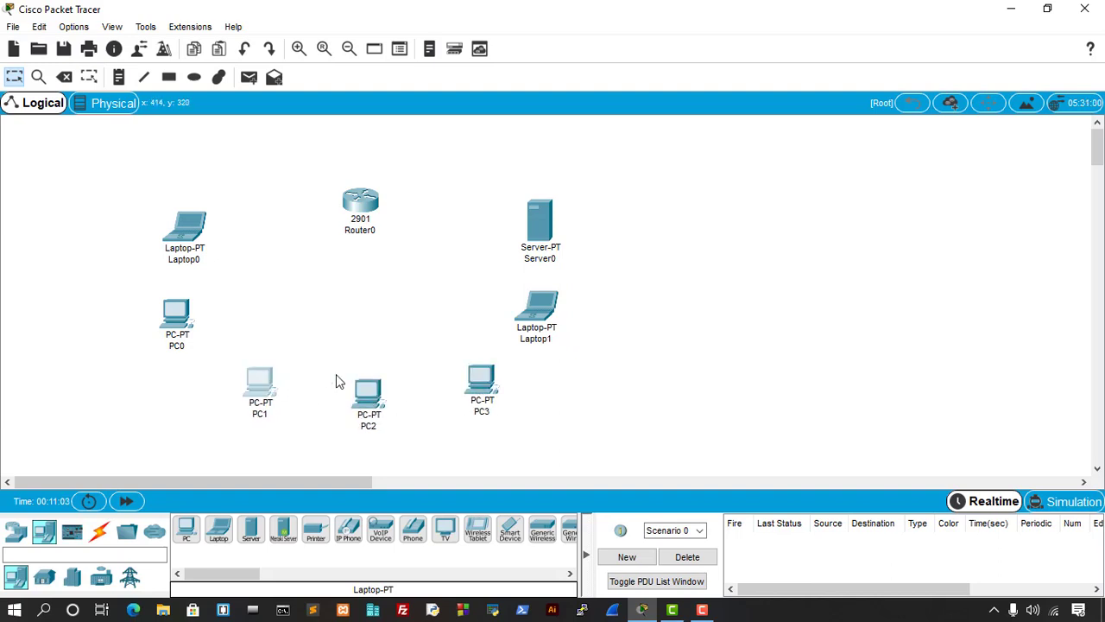
Place a 2960 switch below the router, in the middle of the end devices.
click(15, 531)
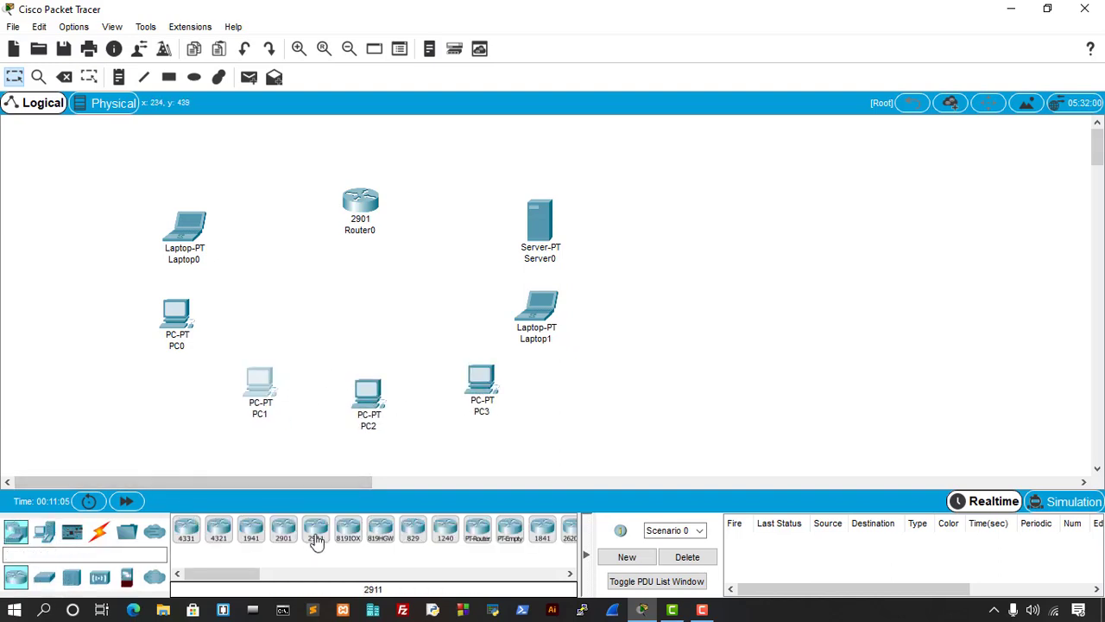
click(49, 535)
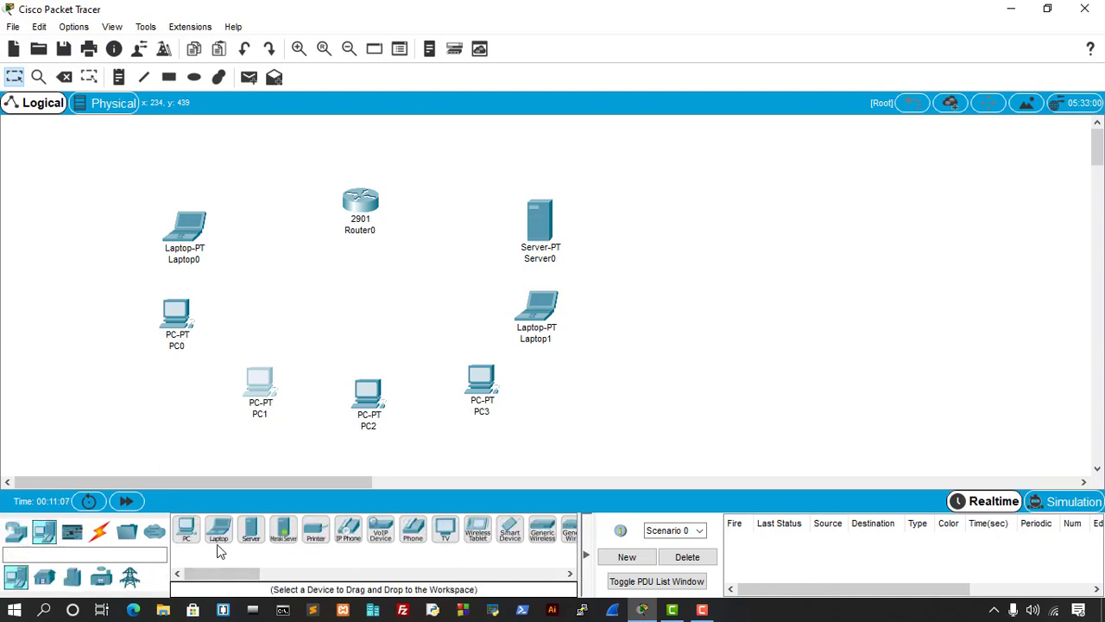
click(16, 531)
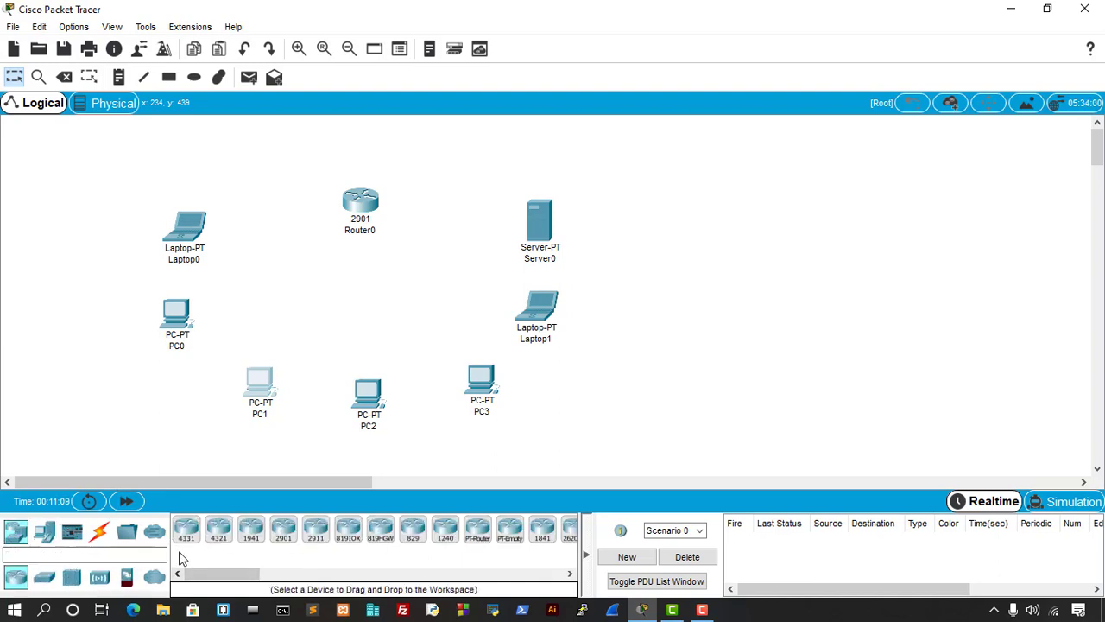
click(44, 576)
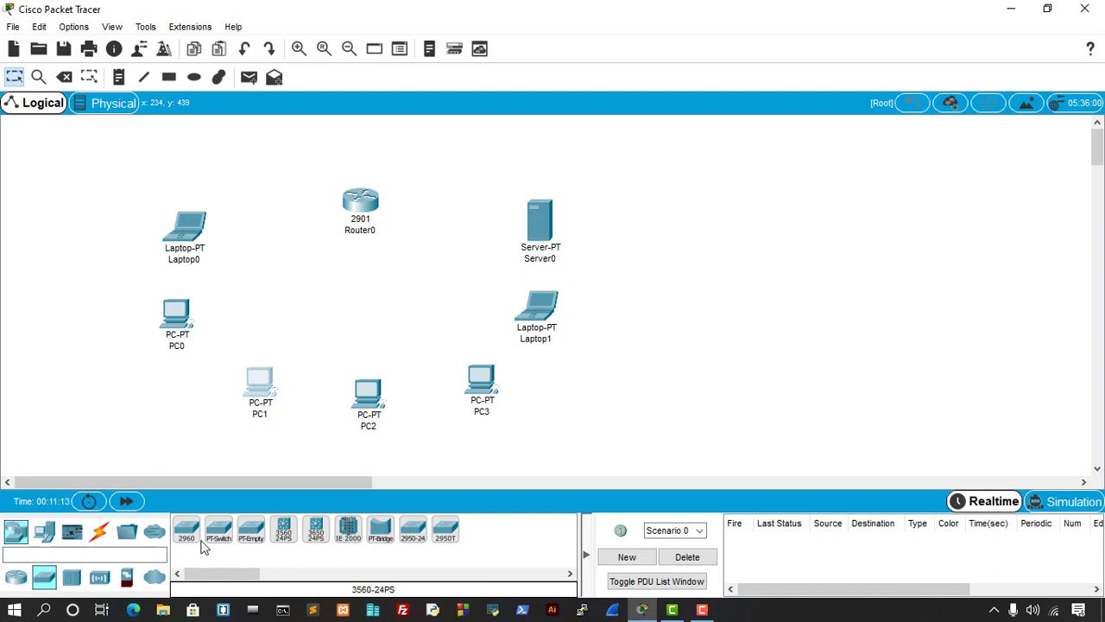
drag(190, 533, 348, 303)
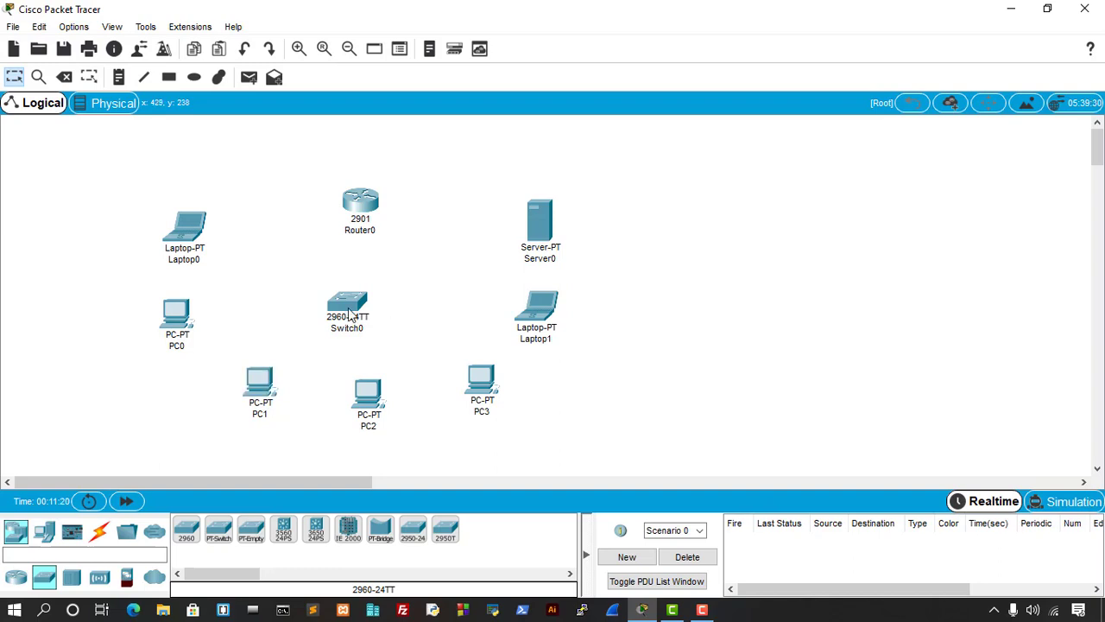
Connect Laptop0's FastEthernet0 to the switch's FastEthernet0/1 with a copper straight-through cable.
mouse_move(350, 317)
click(99, 531)
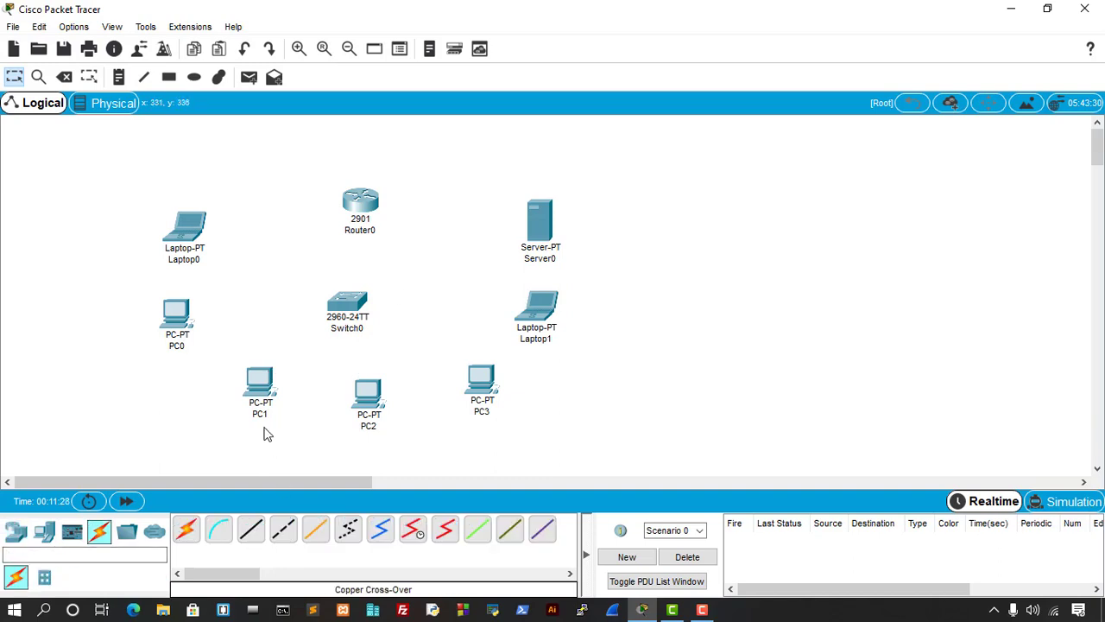
click(251, 536)
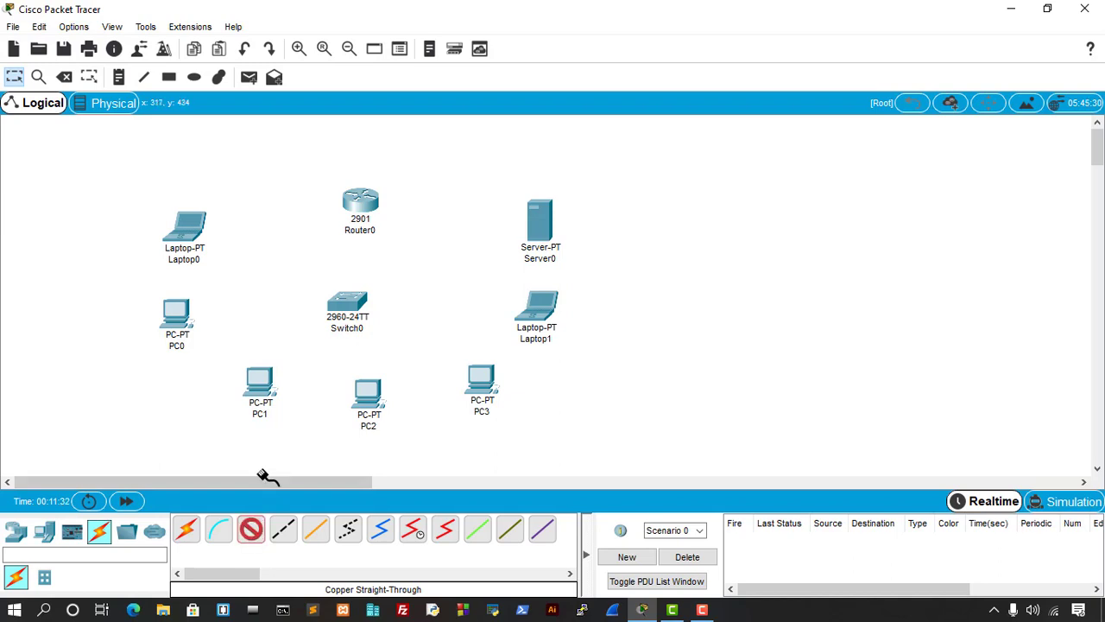
click(186, 227)
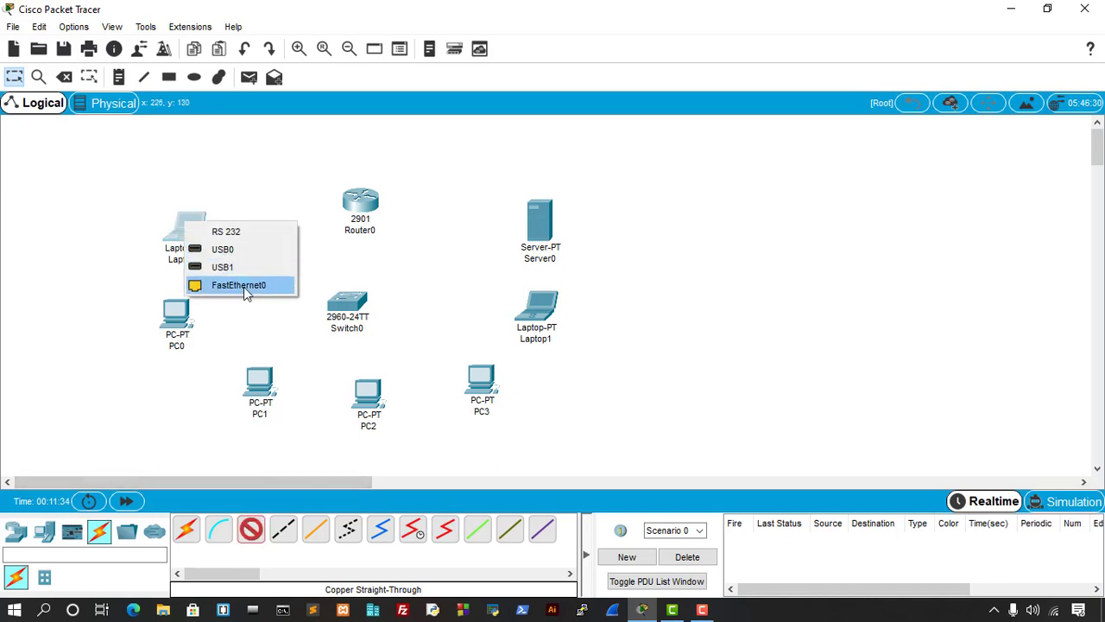
click(261, 284)
click(347, 308)
click(404, 35)
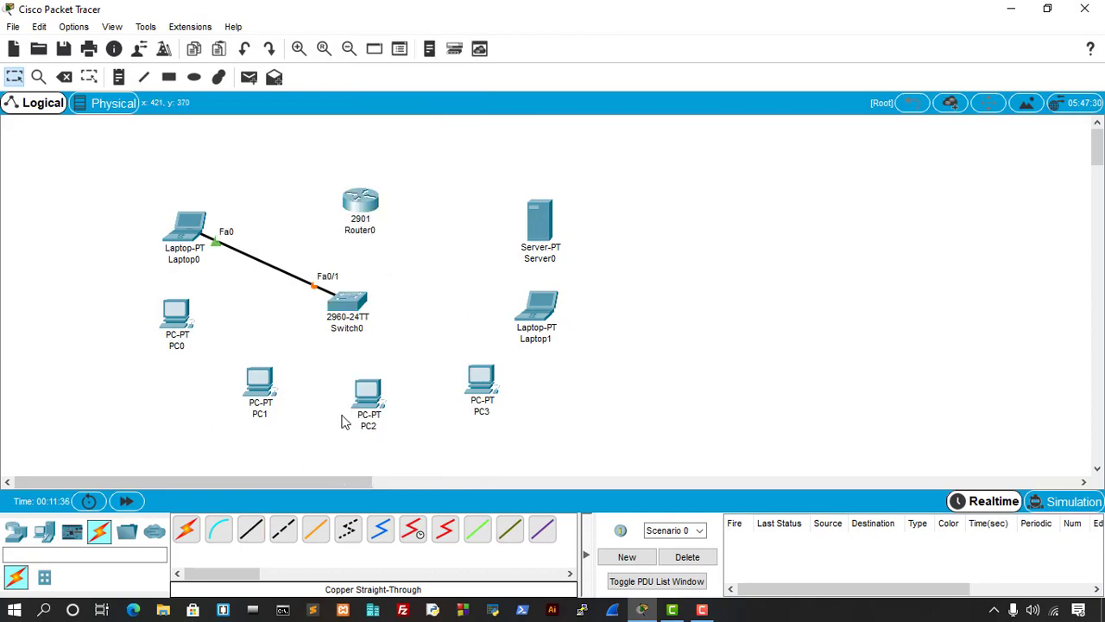
Connect PC0's FastEthernet0 to the switch's FastEthernet0/2 with a copper straight-through cable.
click(250, 537)
click(180, 318)
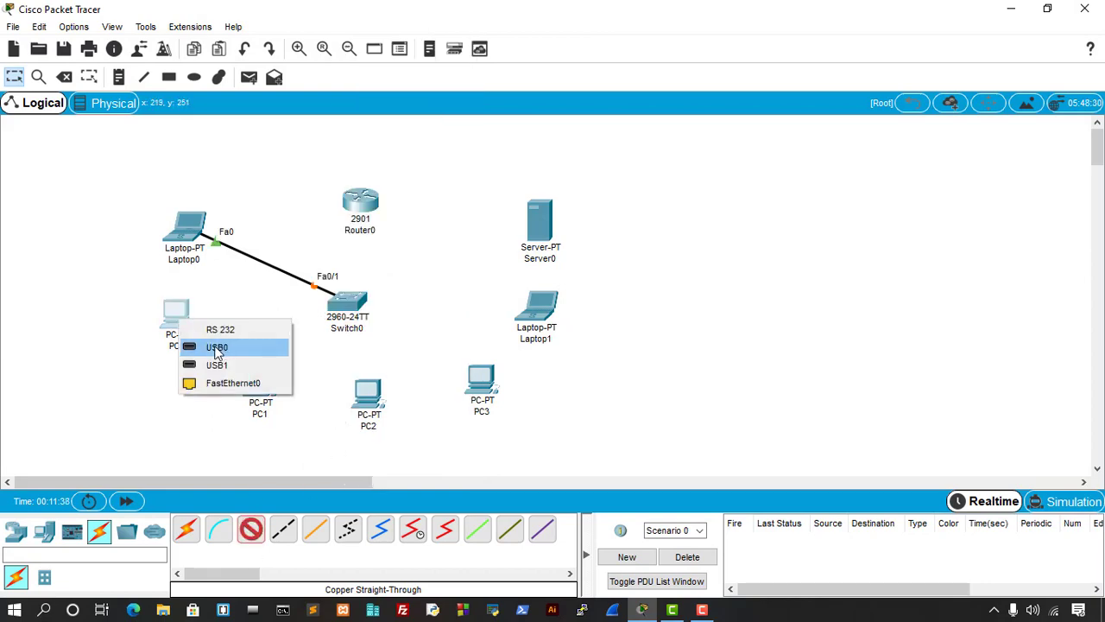
click(226, 383)
click(349, 304)
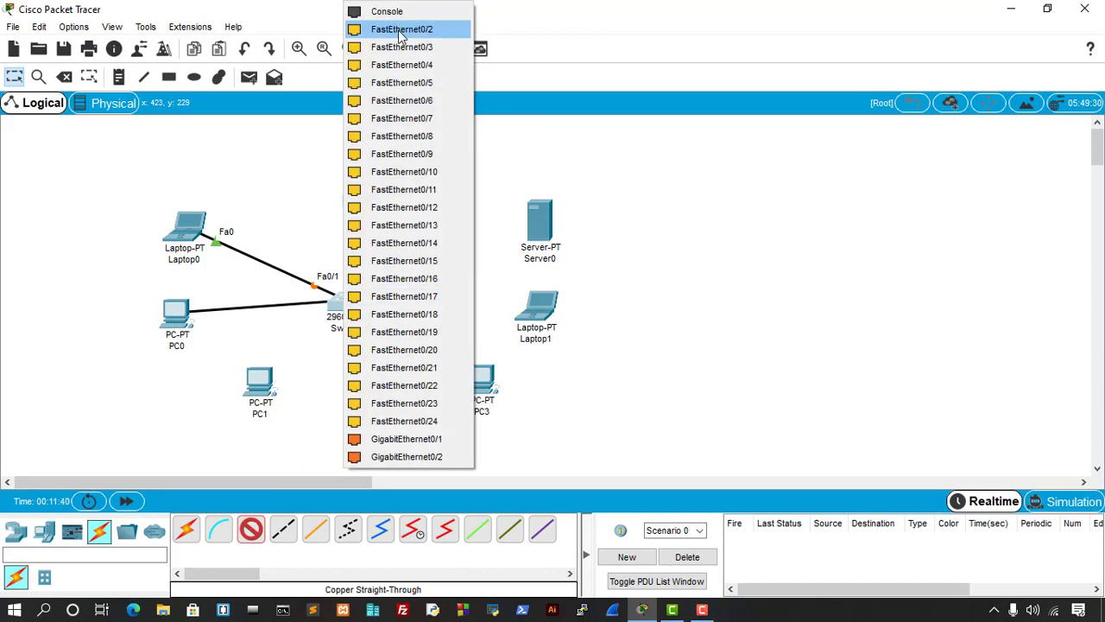
click(396, 29)
Connect PC1's FastEthernet0 to the switch's FastEthernet0/3 with a copper straight-through cable.
click(250, 533)
click(277, 393)
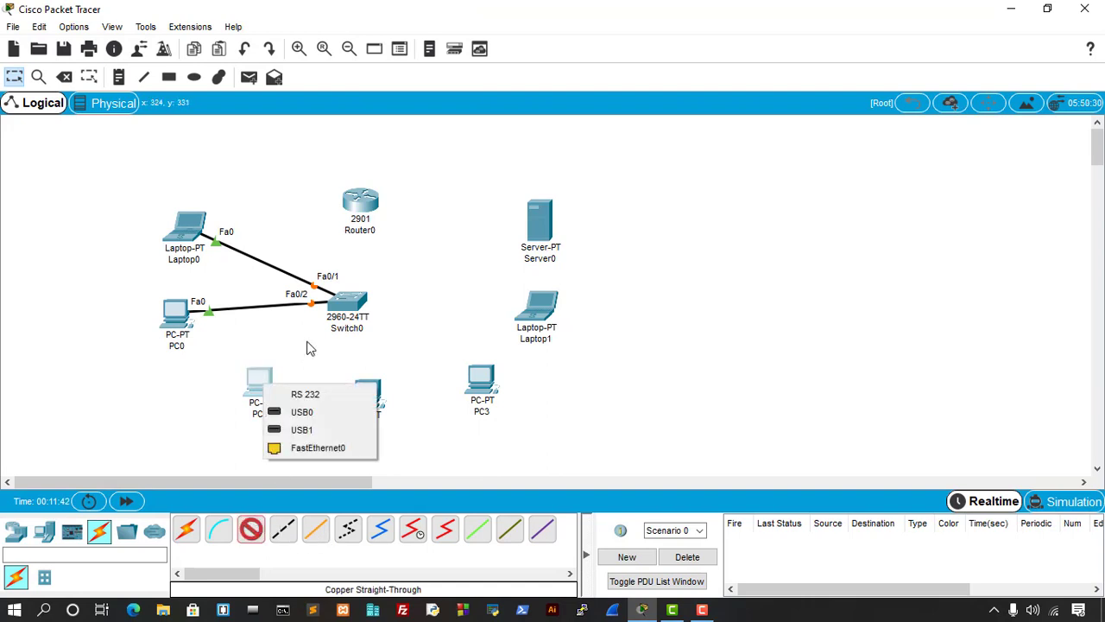
click(312, 447)
click(349, 315)
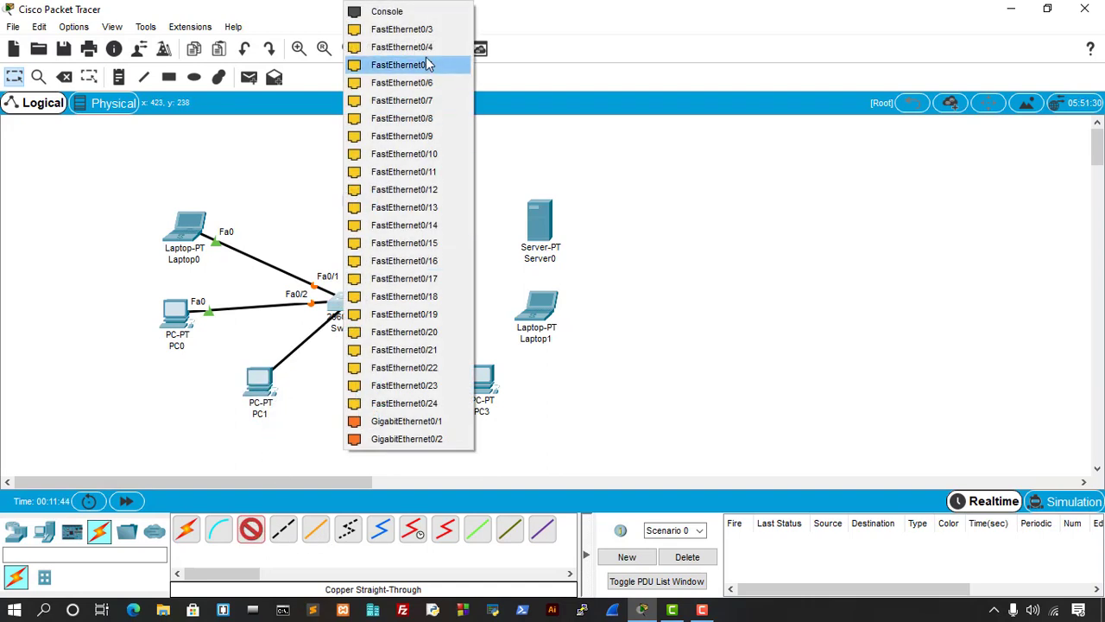
click(401, 29)
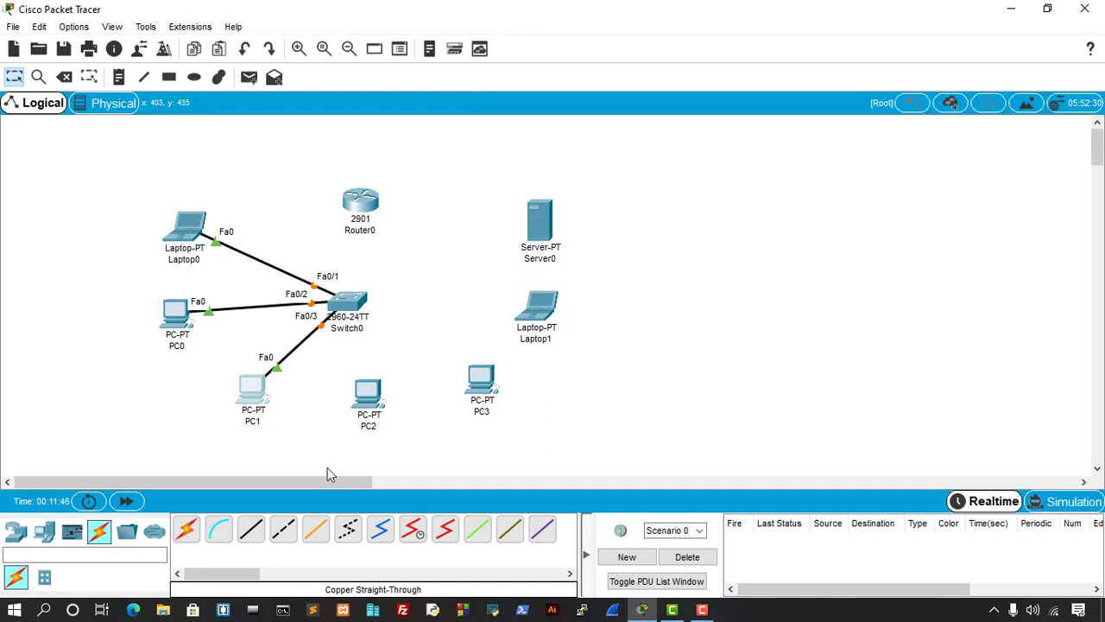
Connect the switch's FastEthernet0/4 to PC2's FastEthernet0 with a copper straight-through cable.
click(251, 530)
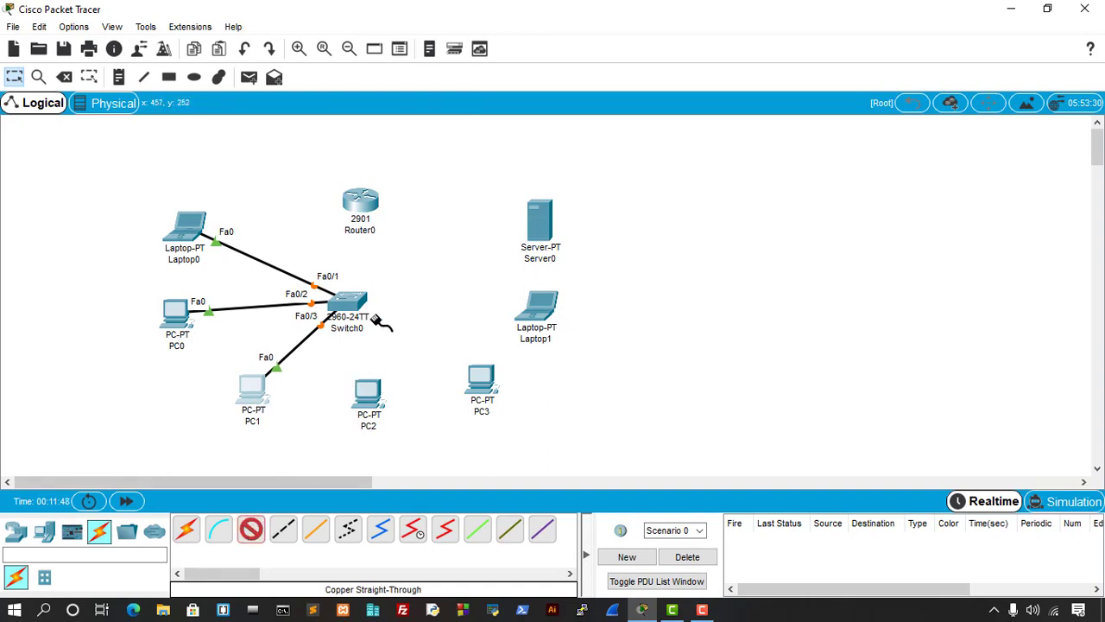
click(355, 309)
click(427, 46)
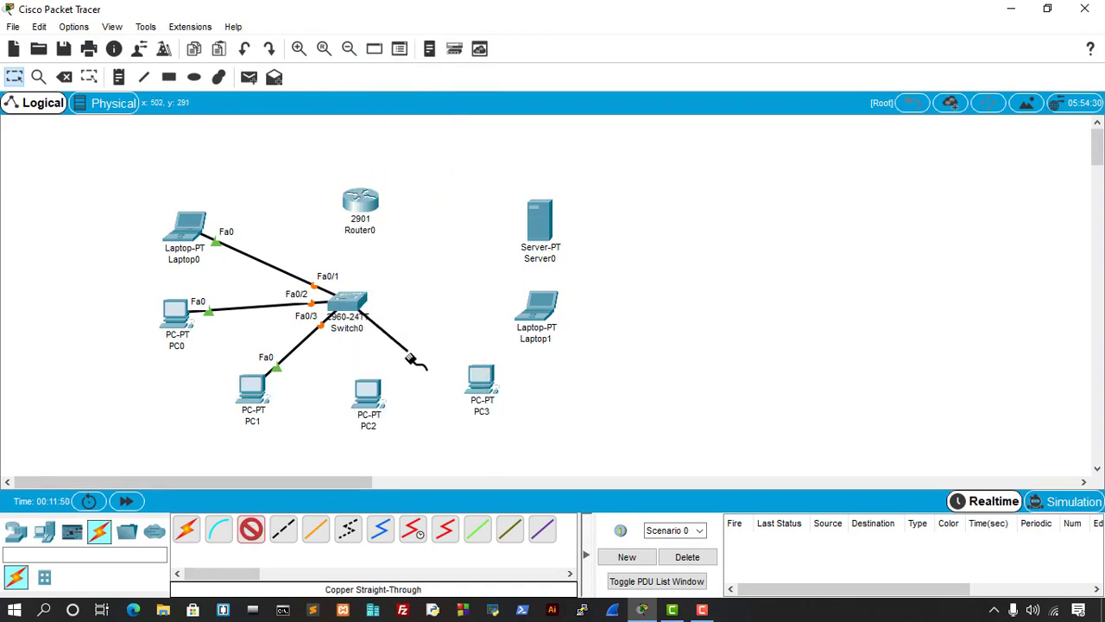
click(370, 400)
click(403, 467)
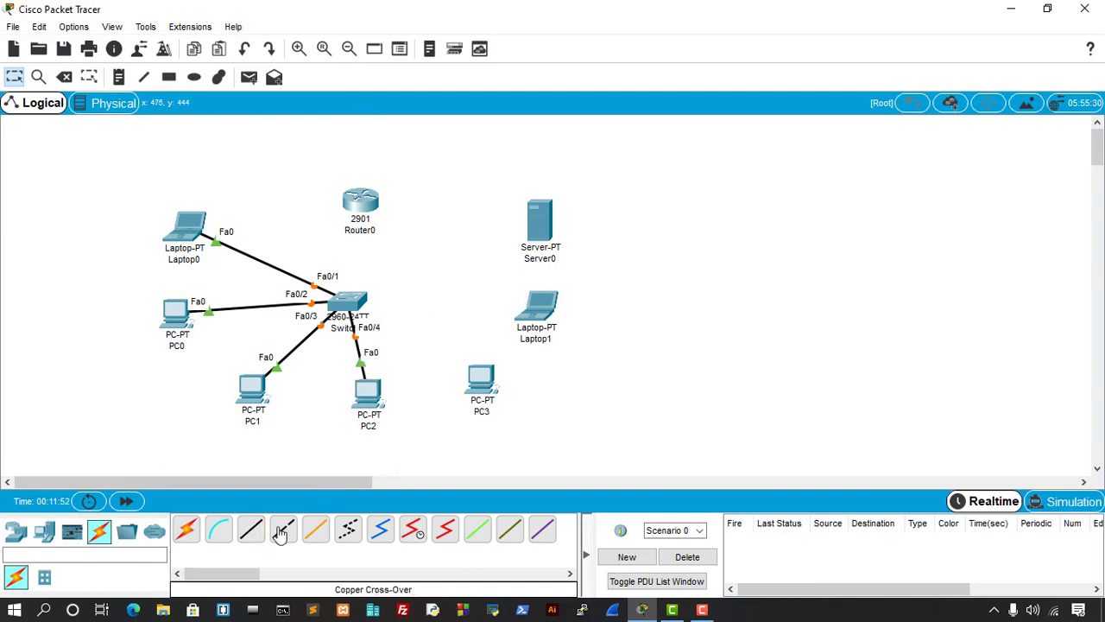
Connect PC3's FastEthernet0 to the switch's FastEthernet0/5 with a copper straight-through cable.
click(488, 384)
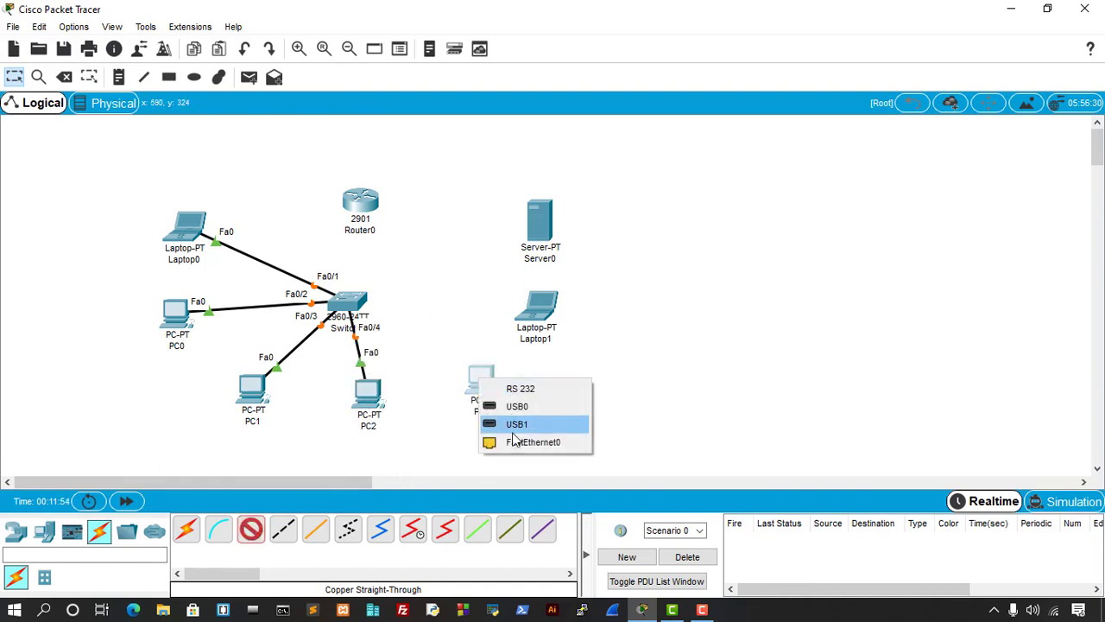
click(522, 436)
click(349, 300)
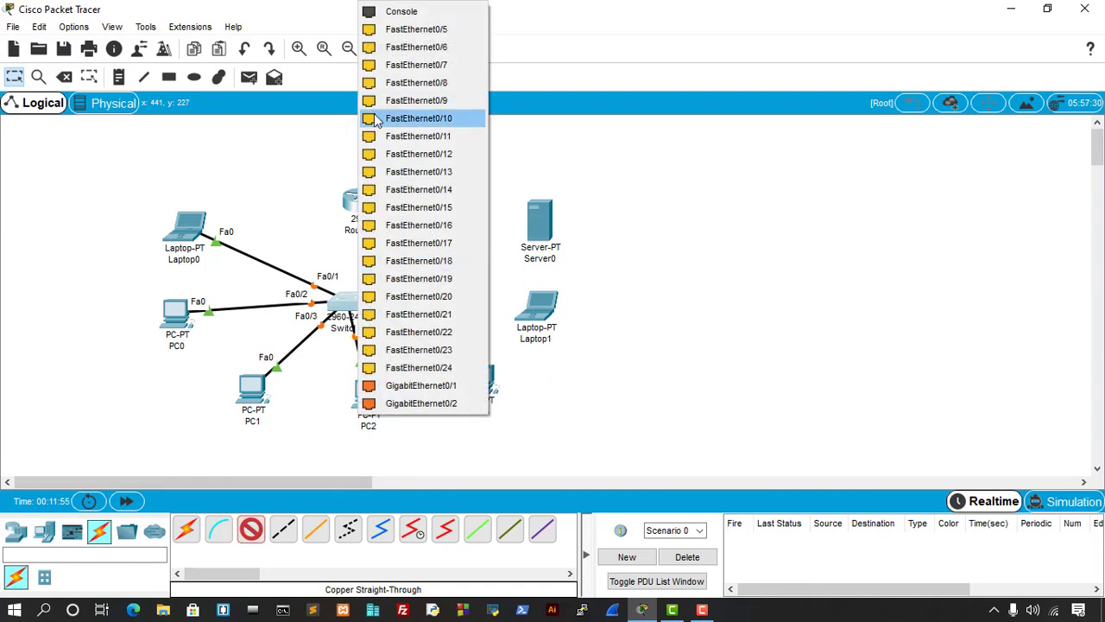
click(413, 47)
Connect Laptop1's FastEthernet0 to the switch's FastEthernet0/6 with a copper straight-through cable.
click(248, 530)
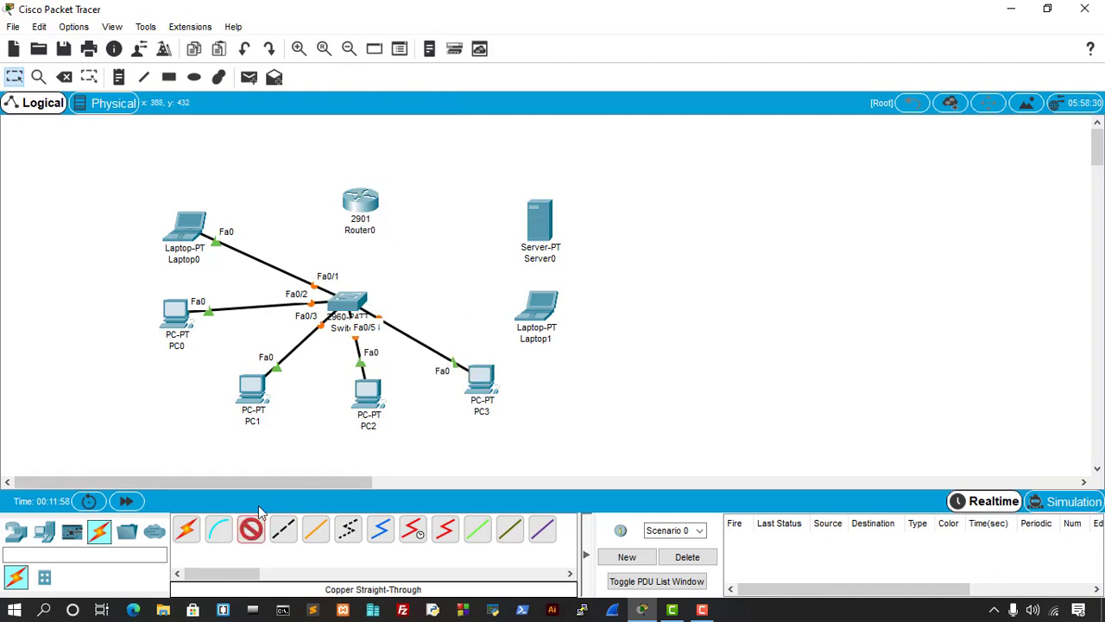
click(539, 311)
click(592, 368)
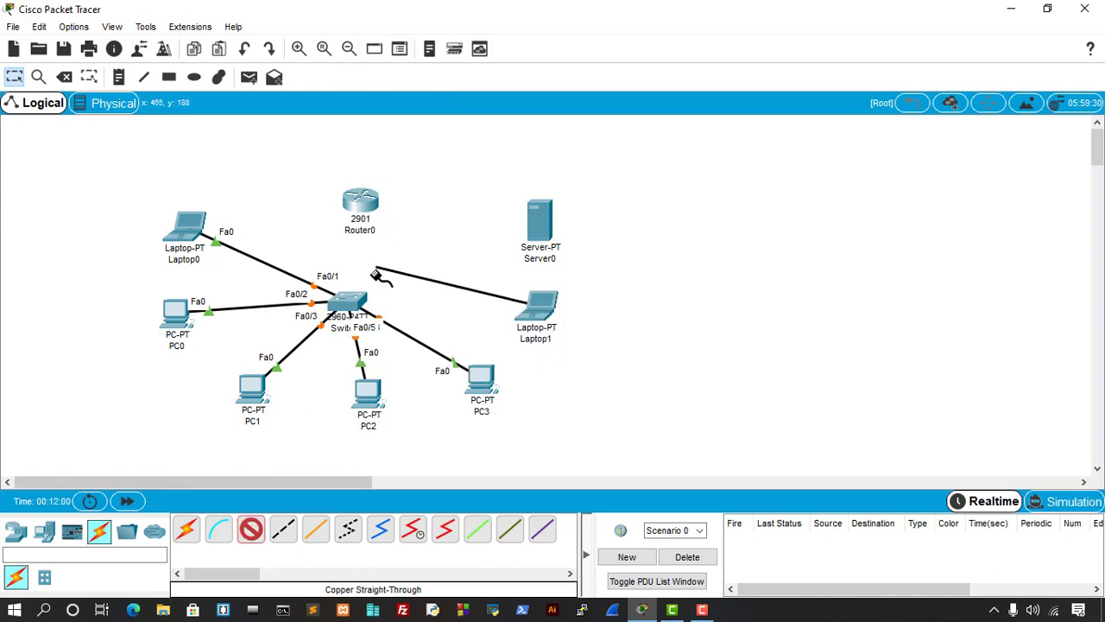
click(350, 303)
click(398, 34)
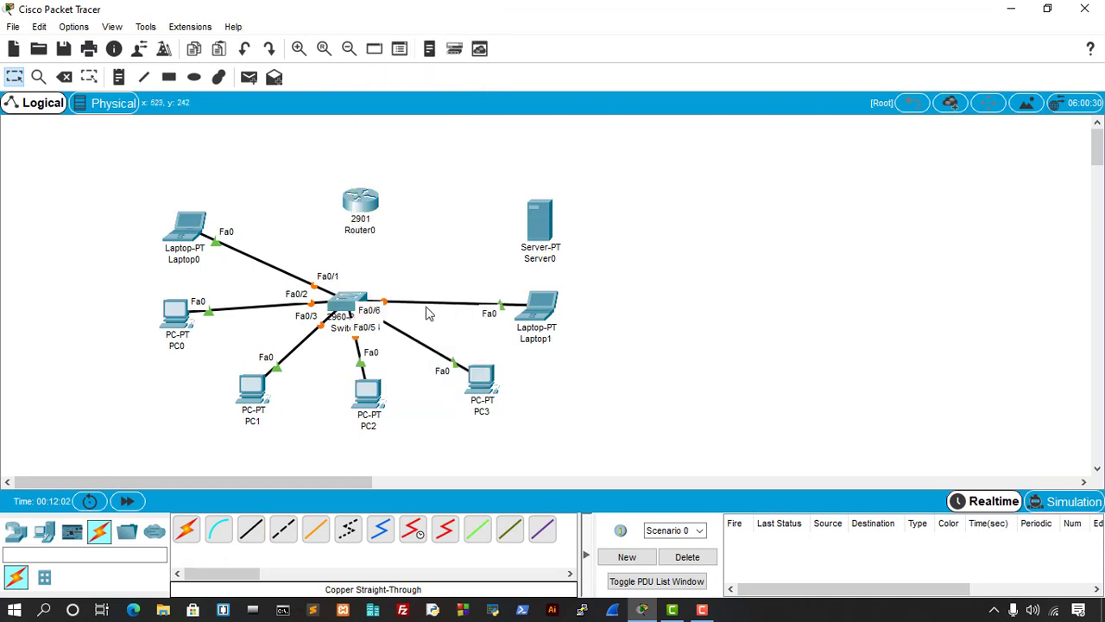
Move Laptop1 and PC3 slightly lower, and connect Server0's FastEthernet0 to the switch's FastEthernet0/7 with a copper straight-through cable.
drag(532, 315, 540, 333)
drag(491, 384, 490, 399)
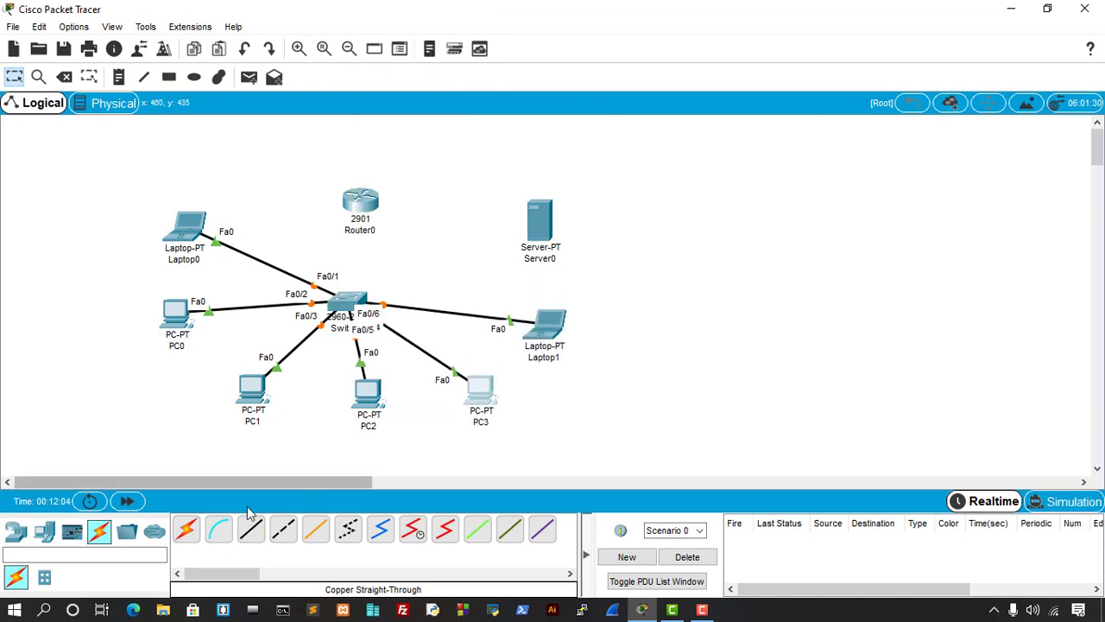
click(250, 529)
click(535, 233)
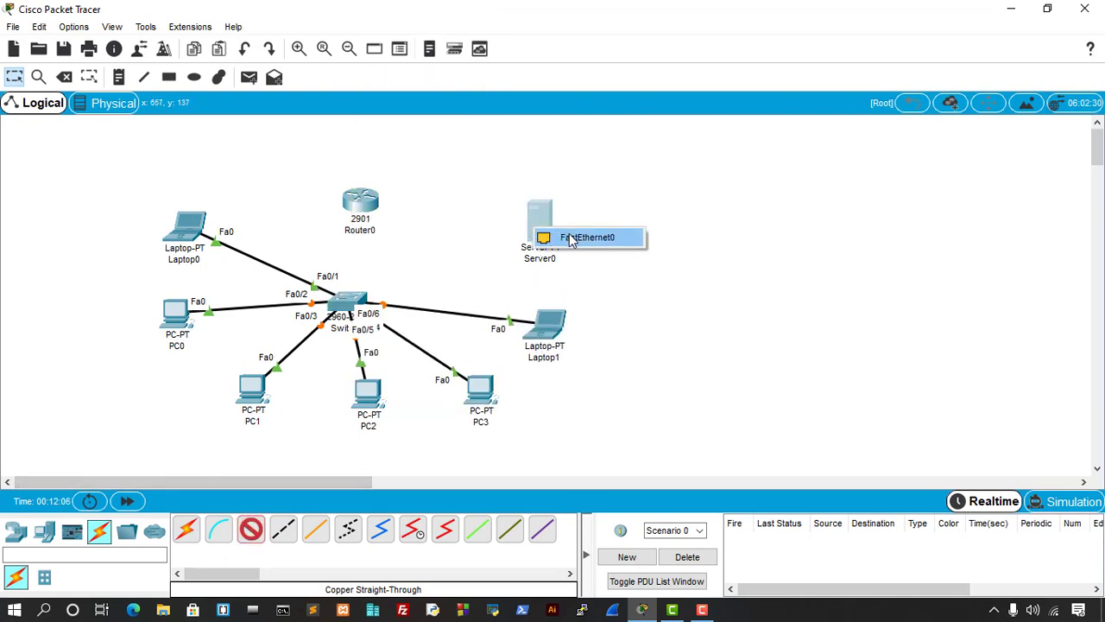
click(569, 236)
click(356, 302)
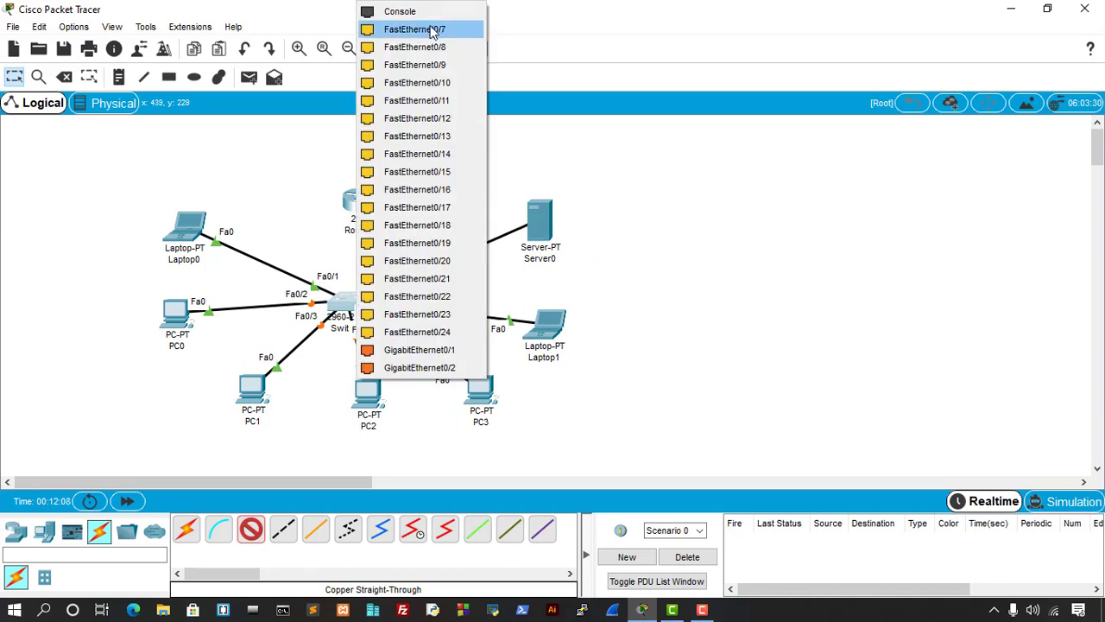
click(432, 30)
Move Router0 further above the switch and connect the switch's FastEthernet0/8 to Router0's GigabitEthernet0/0 with a copper straight-through cable.
drag(361, 193, 359, 185)
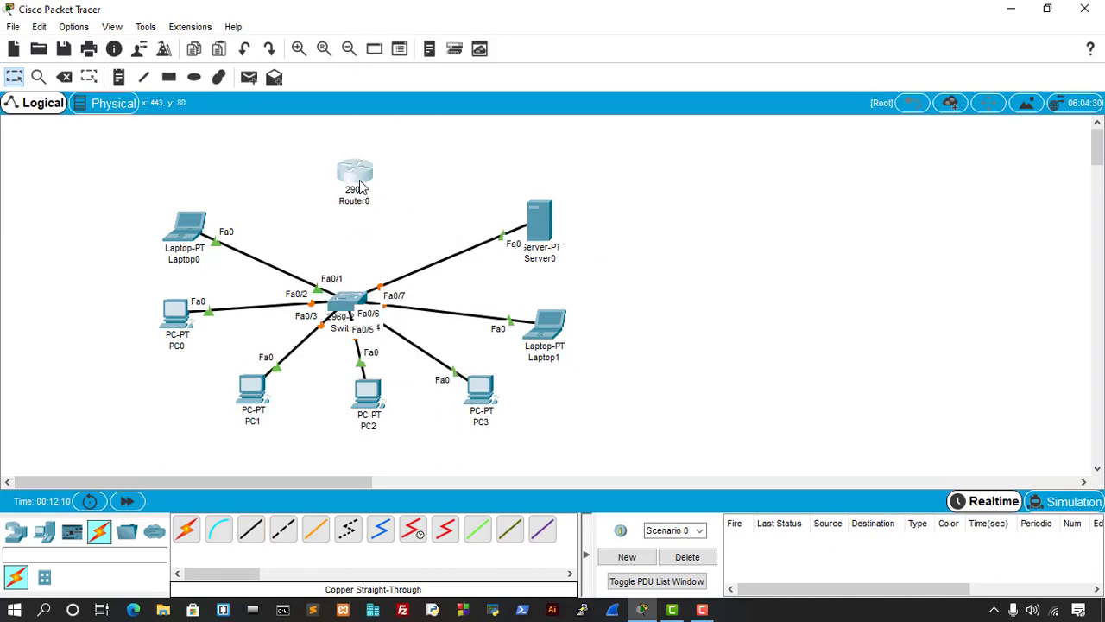
click(252, 530)
click(348, 298)
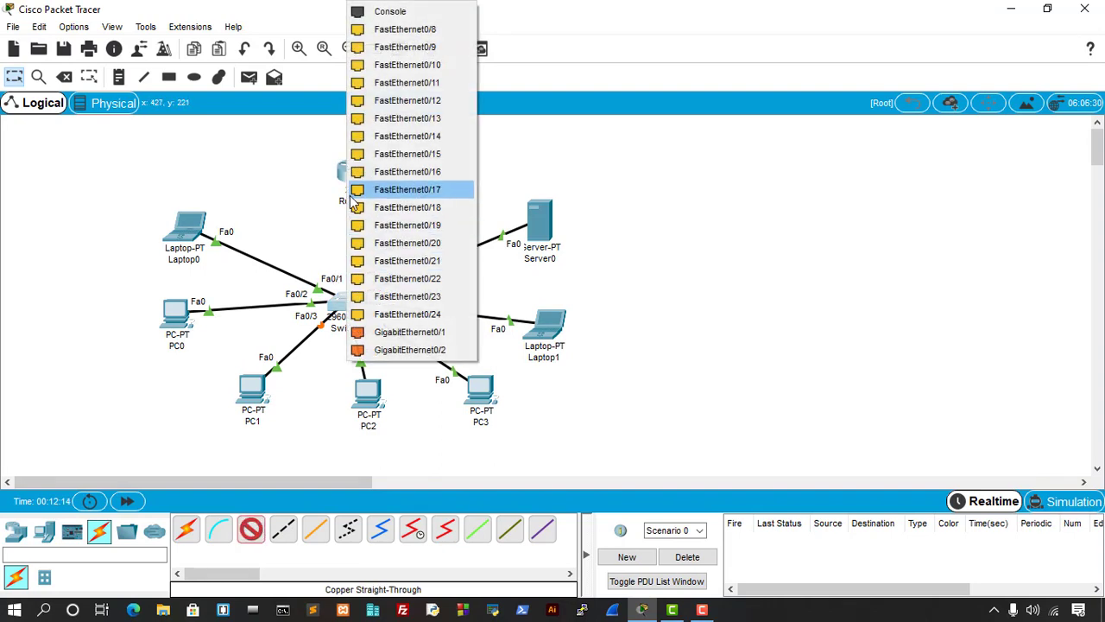
click(375, 34)
click(354, 173)
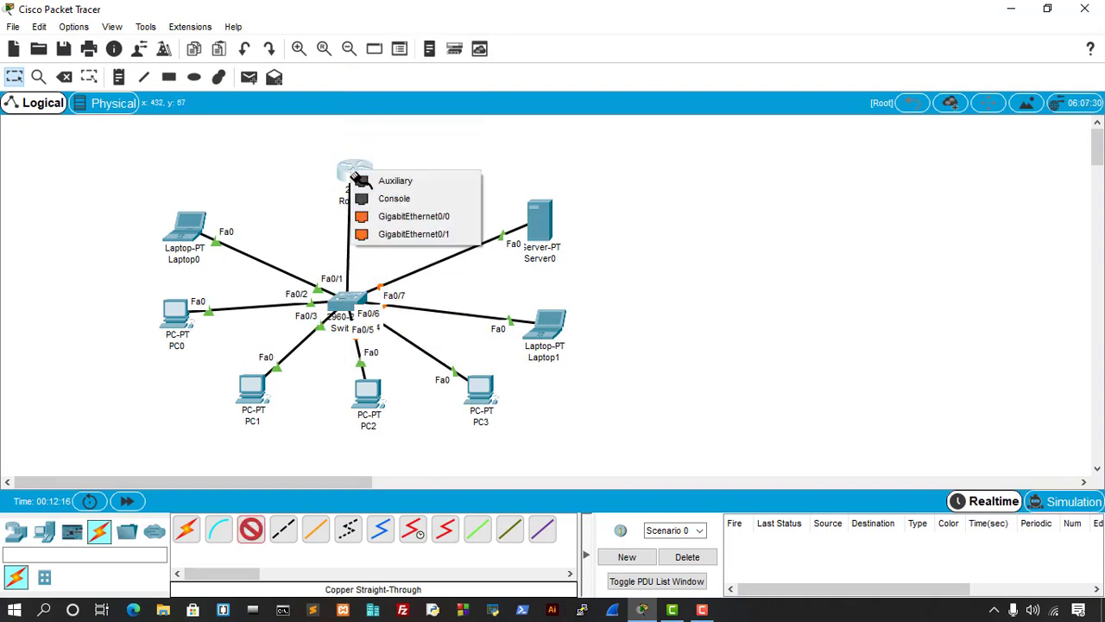
click(393, 219)
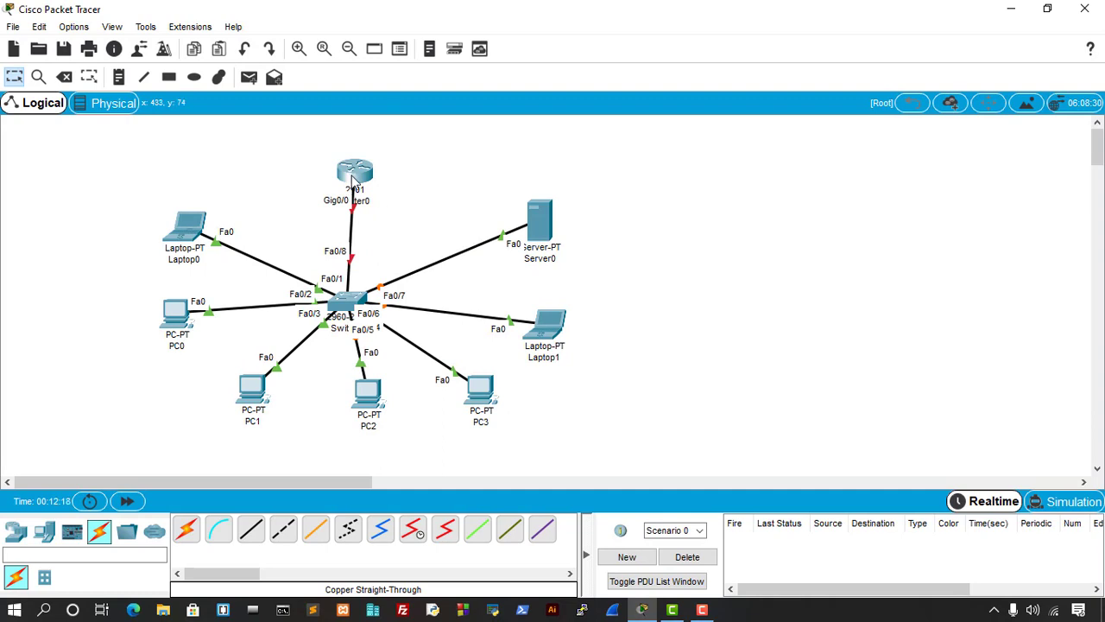
click(418, 218)
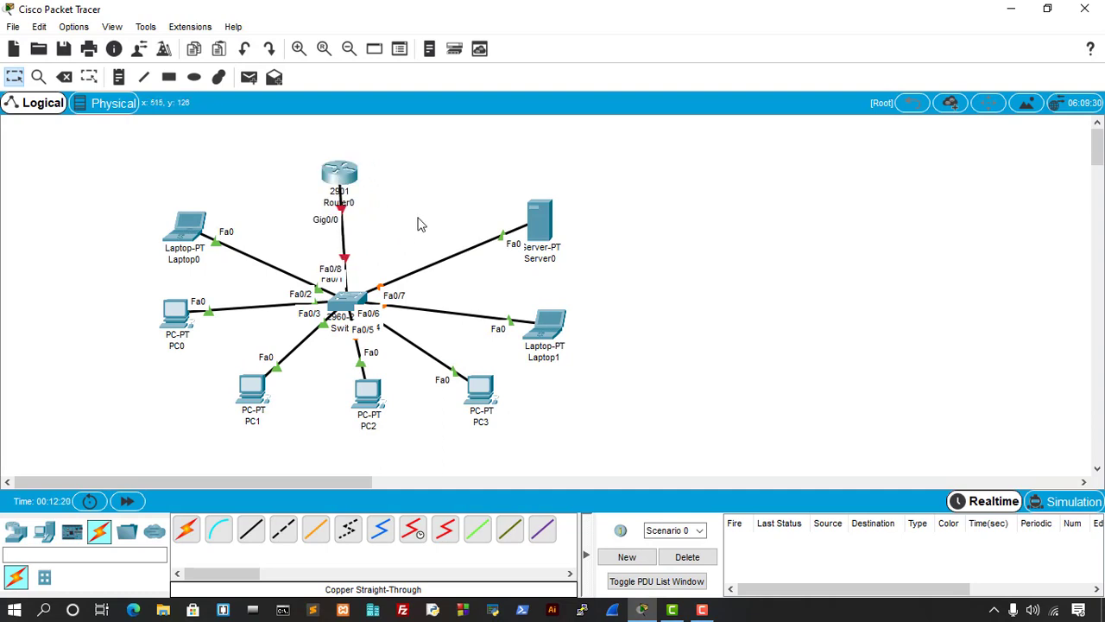
drag(351, 180, 355, 179)
click(412, 208)
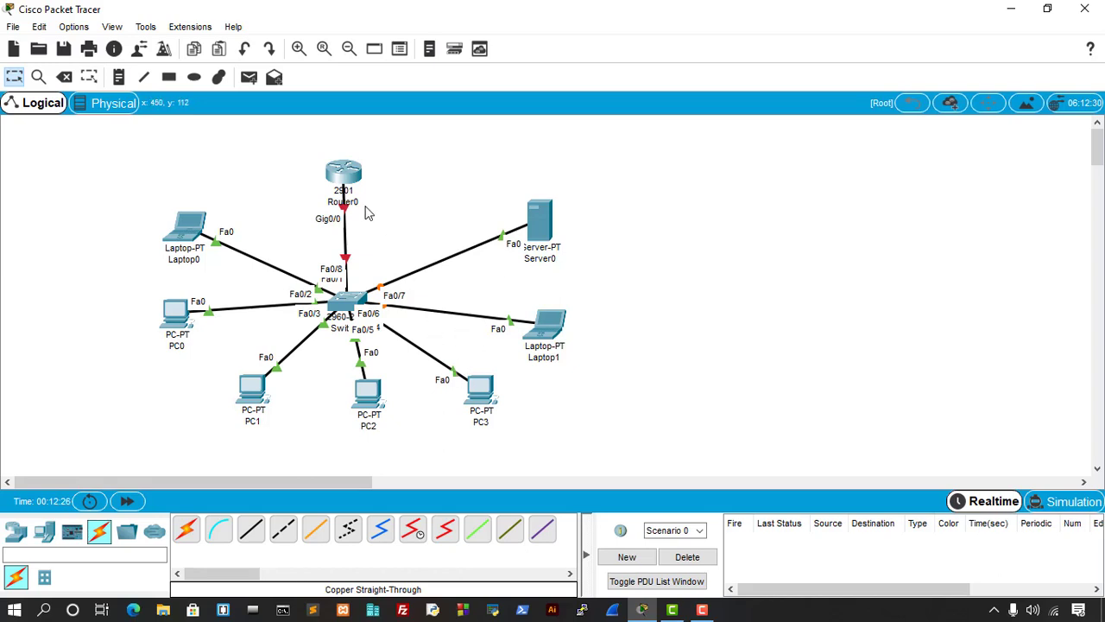
Place a note reading "DHCP SERVER" above Router0.
click(118, 77)
click(316, 147)
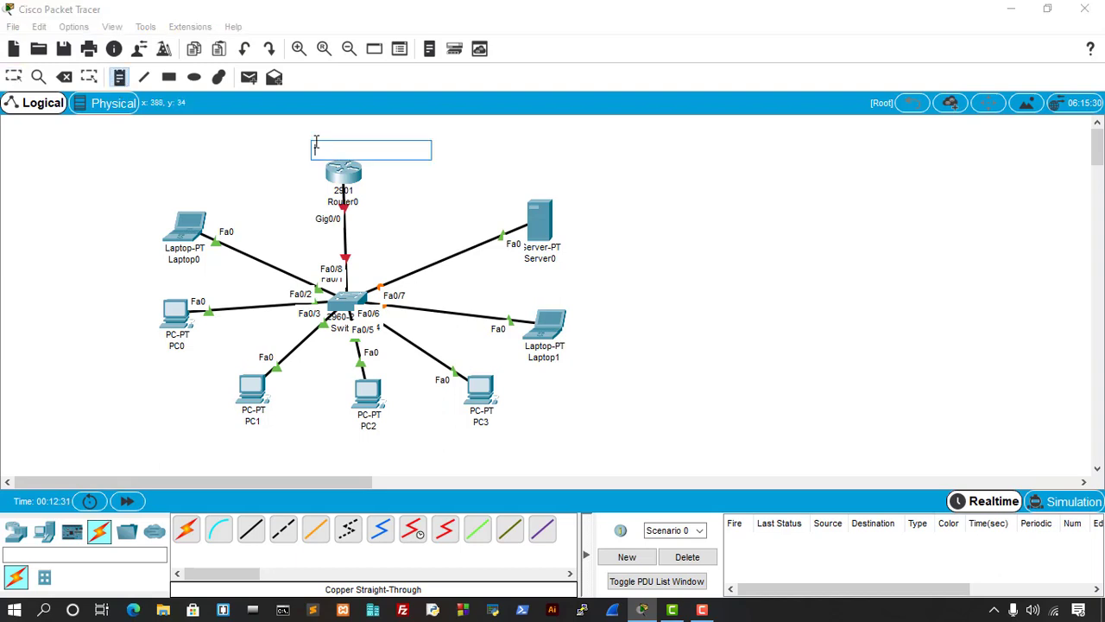
text(DHCP SERVER)
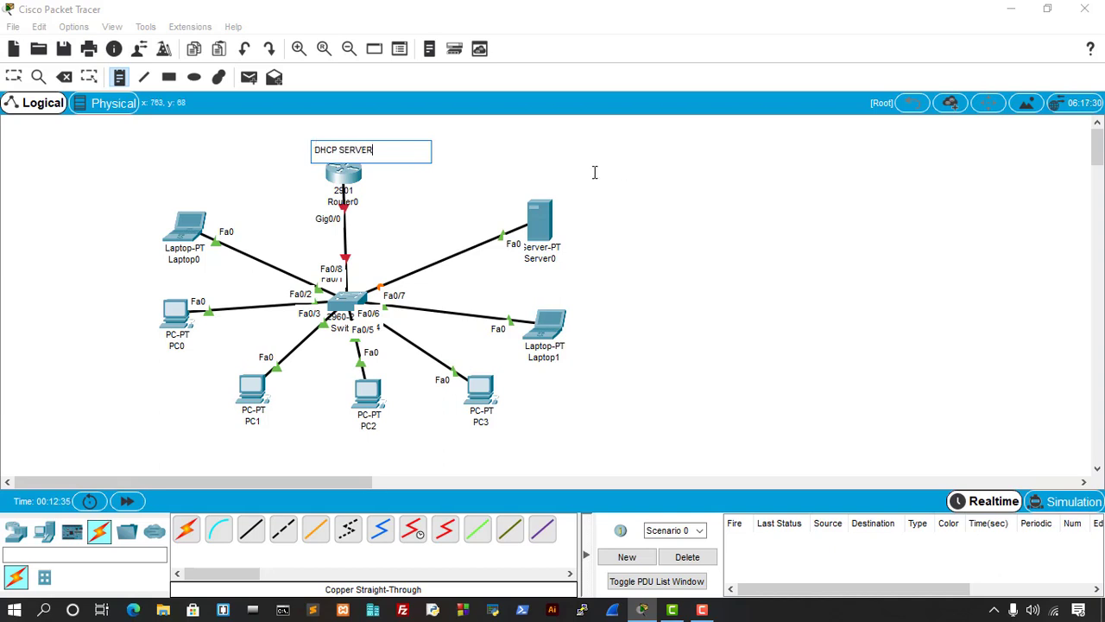
Place a note reading "DNS SERVER" above Server0, adjust its position and nudge Laptop1 slightly upward.
click(517, 181)
text(H)
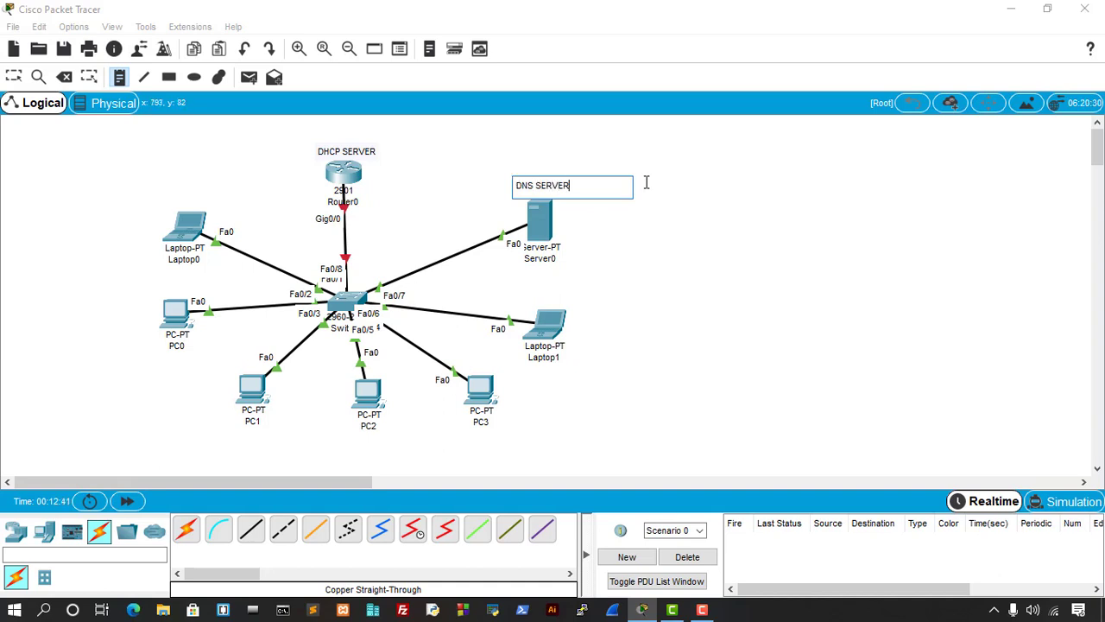
click(14, 77)
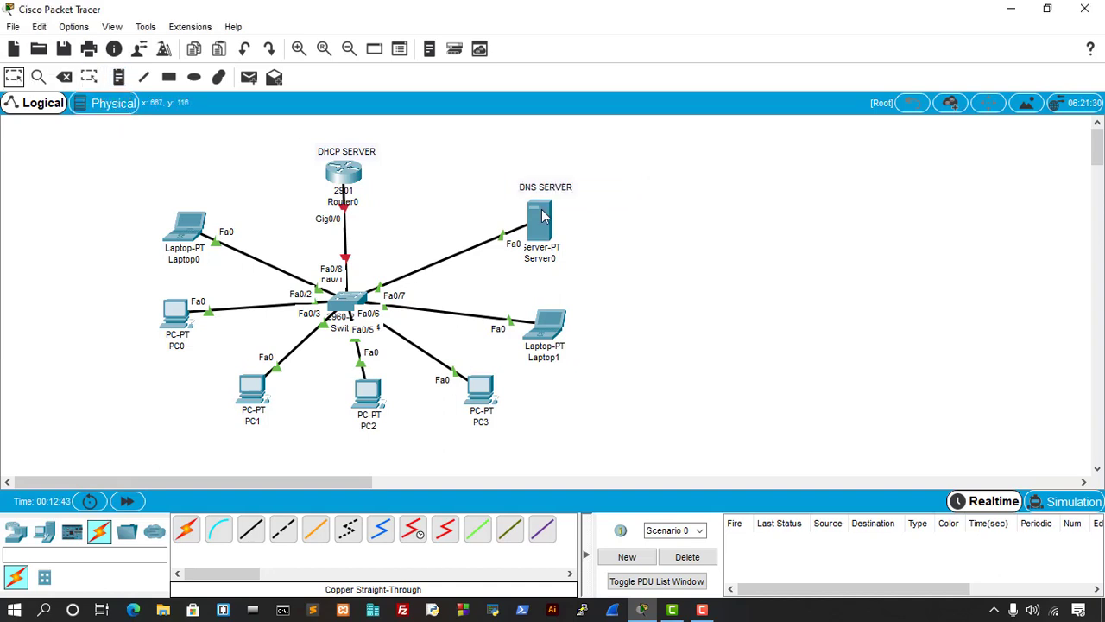
drag(537, 192, 533, 185)
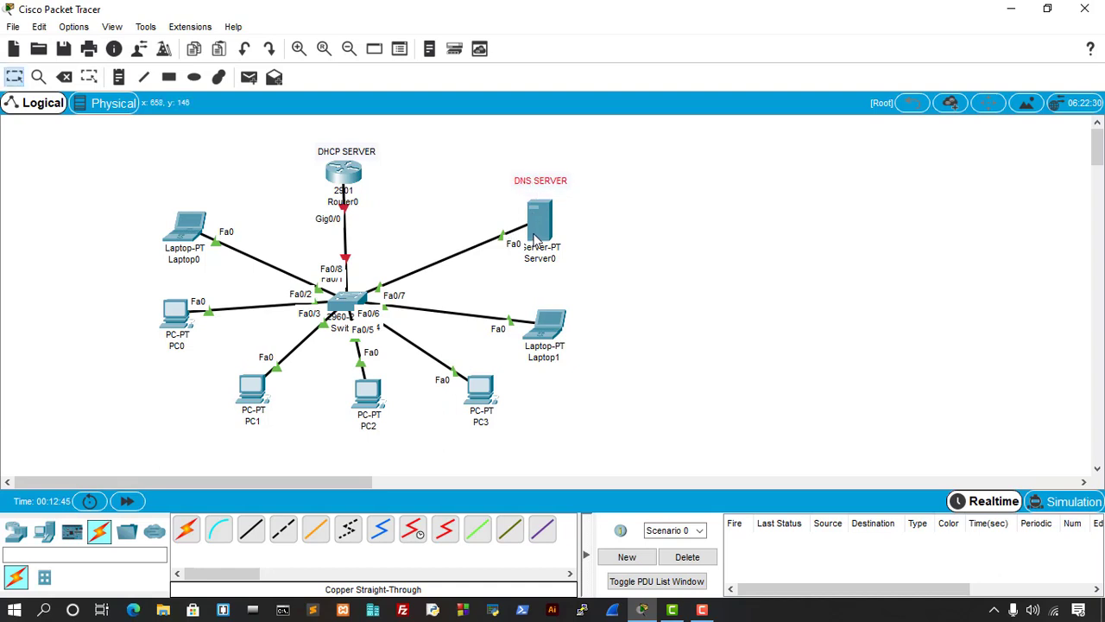
drag(554, 321, 551, 313)
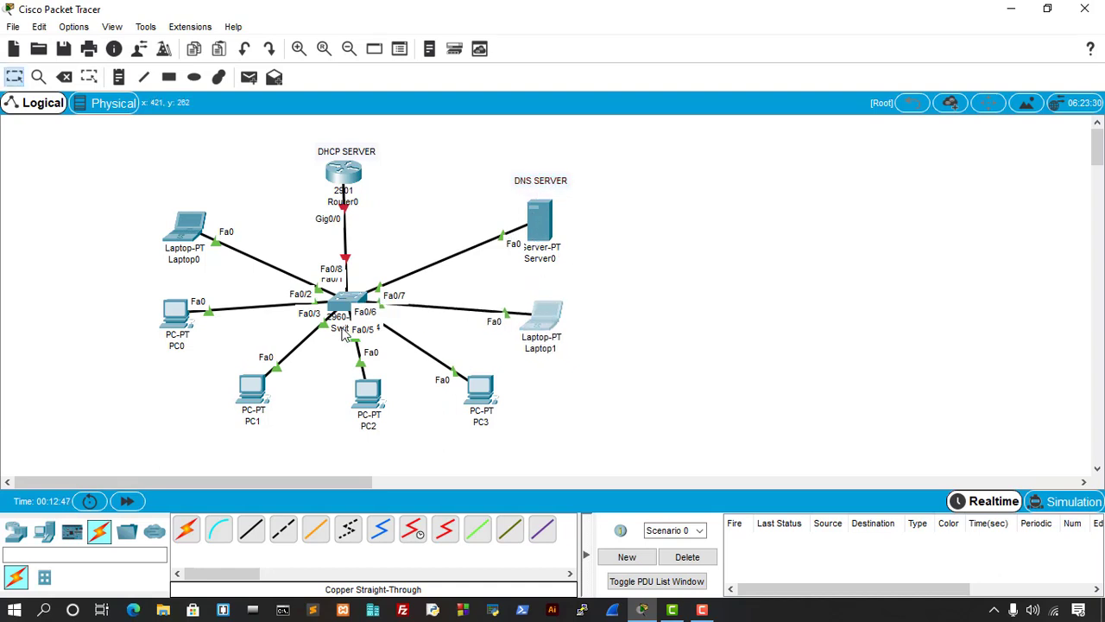
Configure Server0 with static IPv4 address 10.0.0.2, subnet mask 255.0.0.0, default gateway 10.0.0.1 and DNS server 10.0.0.2.
click(545, 234)
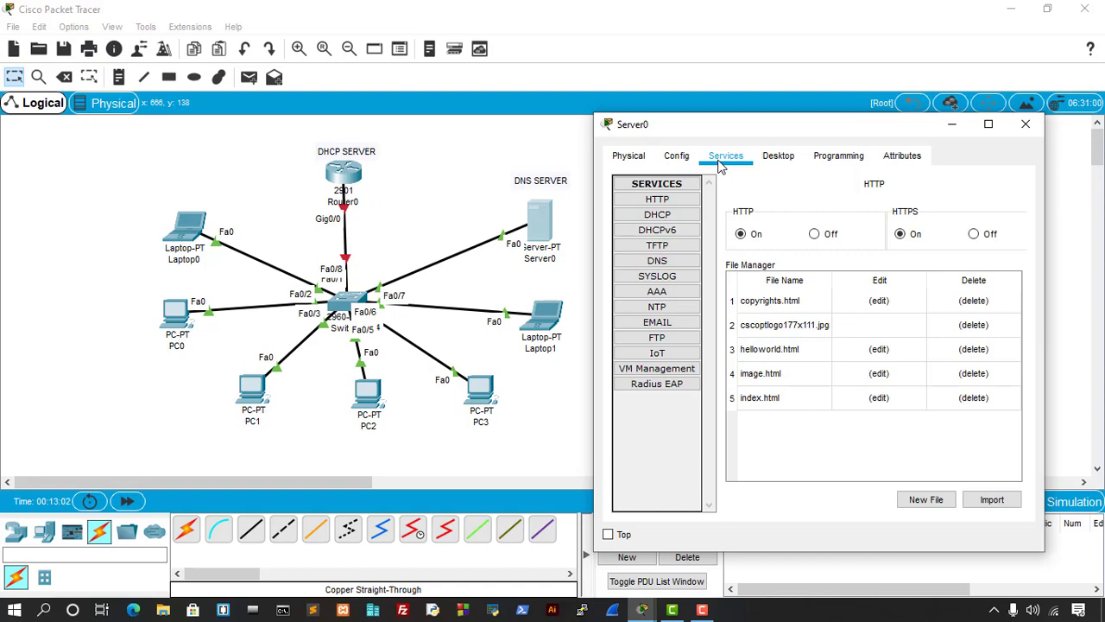
click(777, 156)
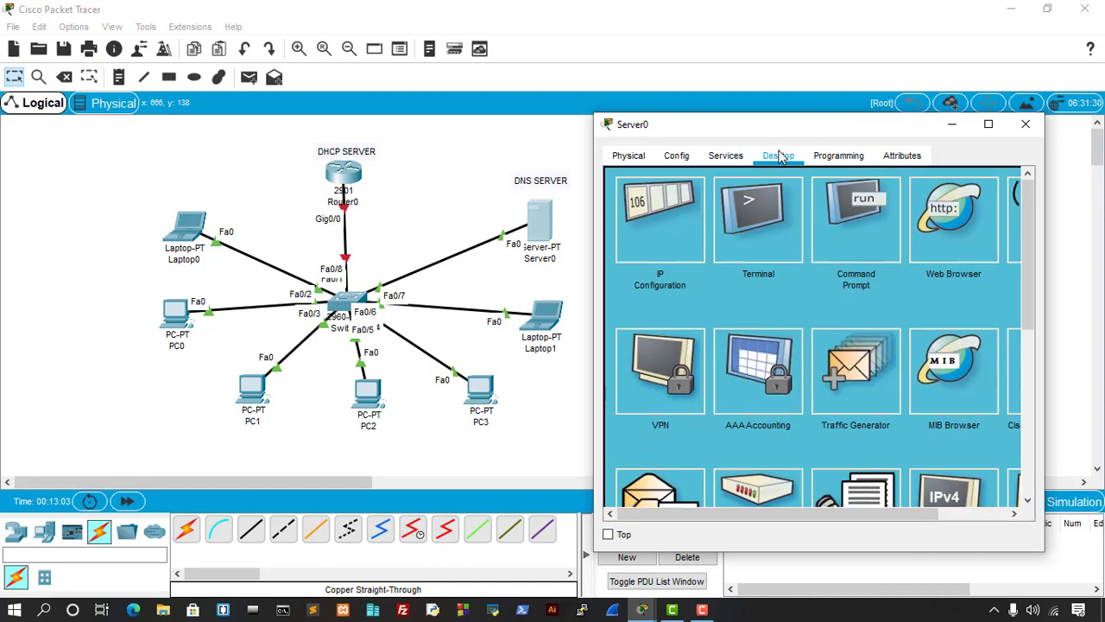
click(662, 236)
click(758, 250)
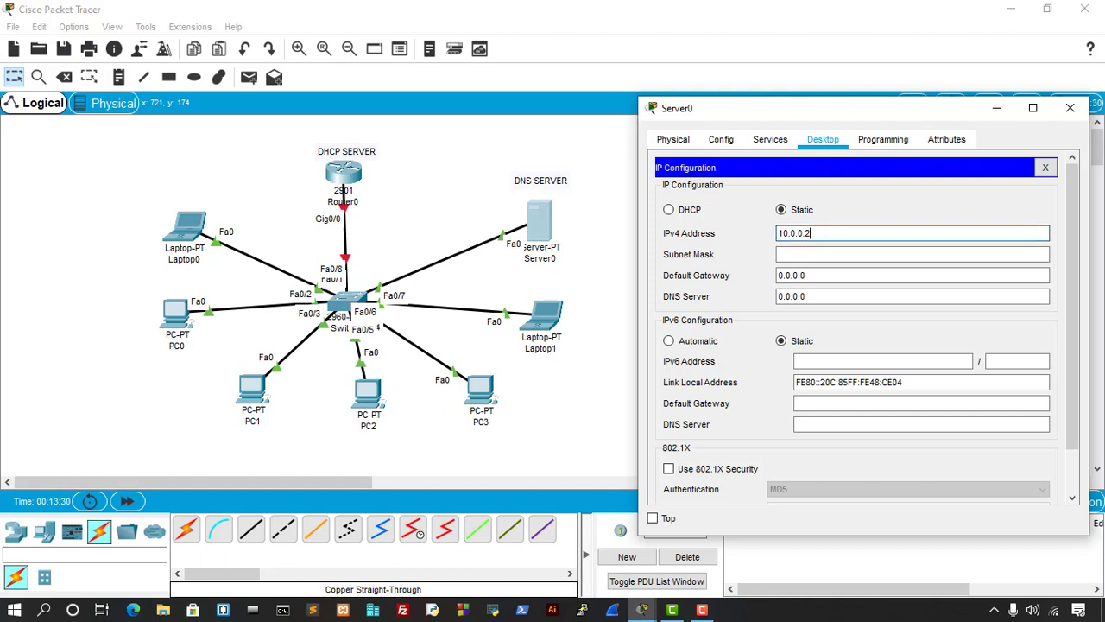
key(Tab)
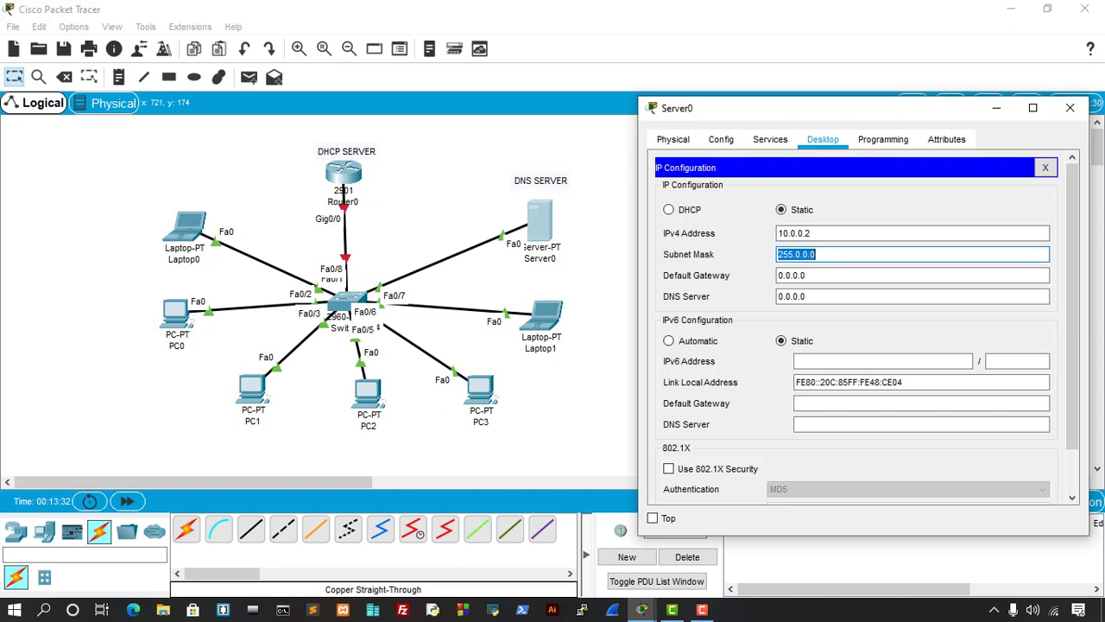
key(Tab)
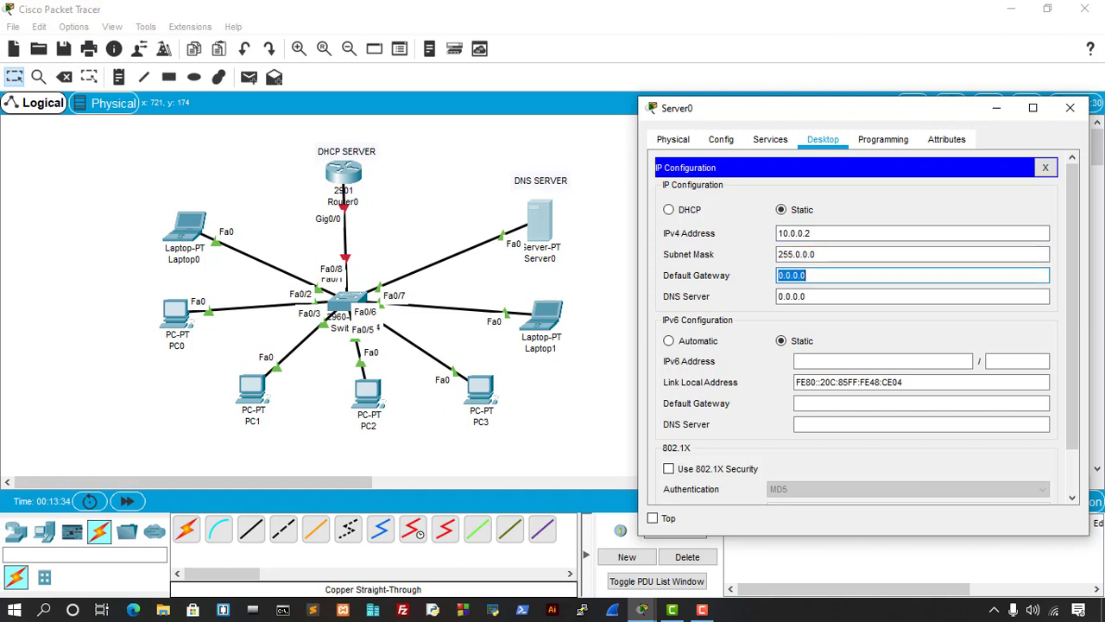
text(1)
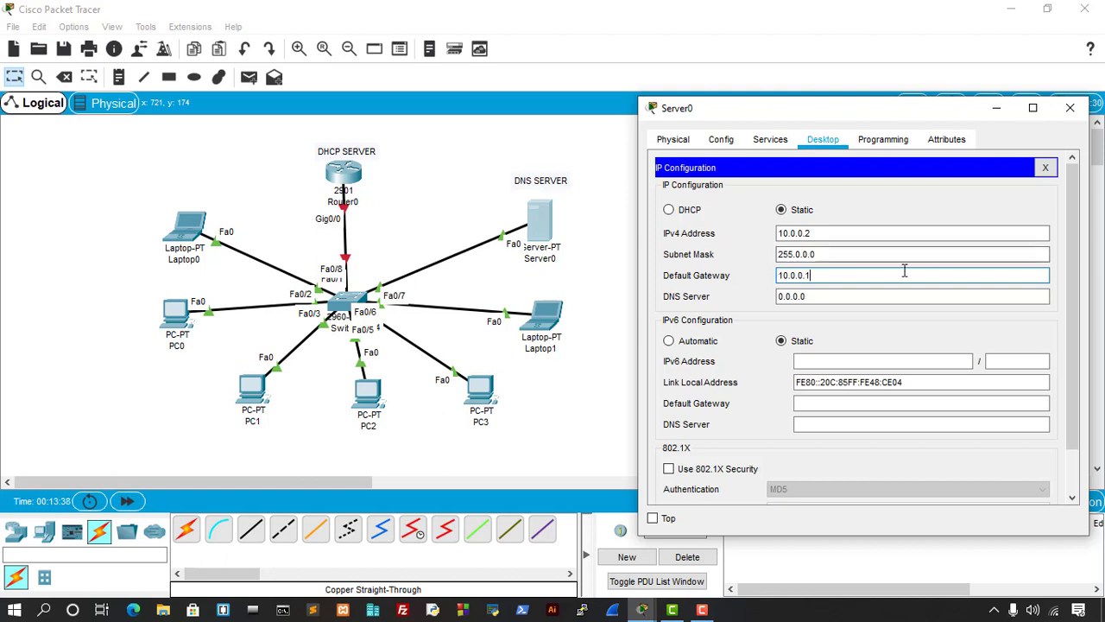
click(827, 296)
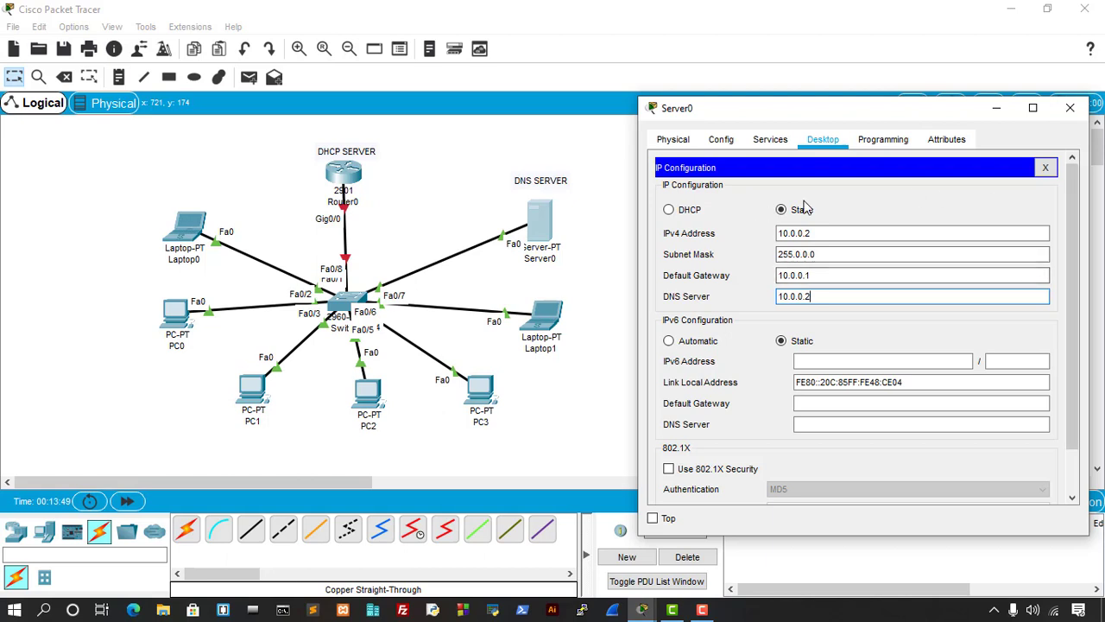
click(1070, 110)
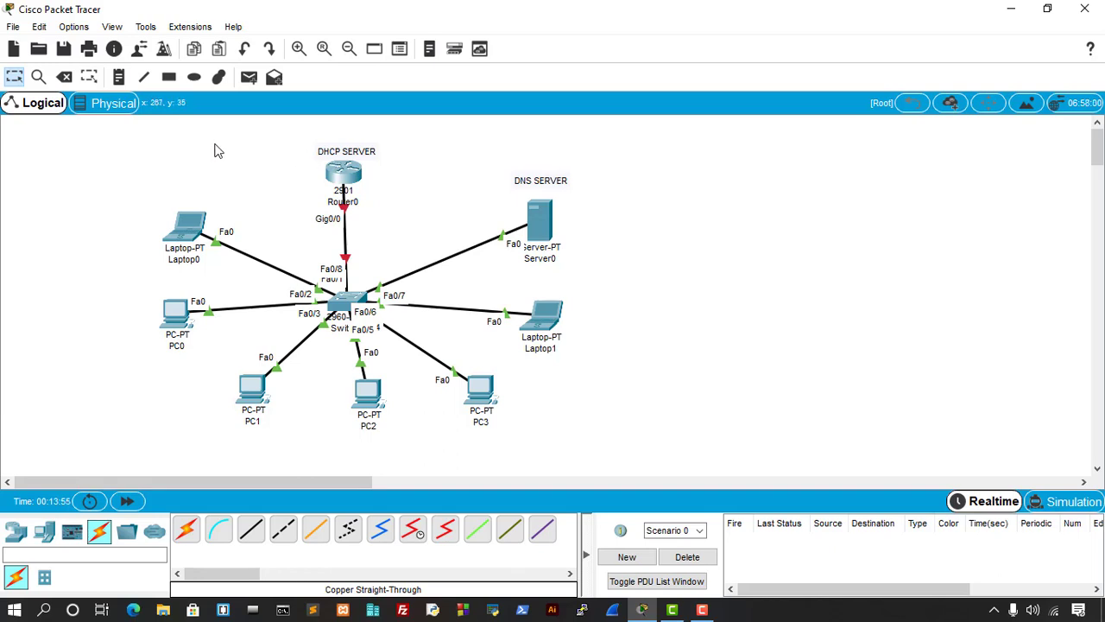
Shift Router0 and its DHCP SERVER note so that they line up above the switch.
drag(123, 149, 661, 317)
click(649, 467)
drag(353, 173, 354, 170)
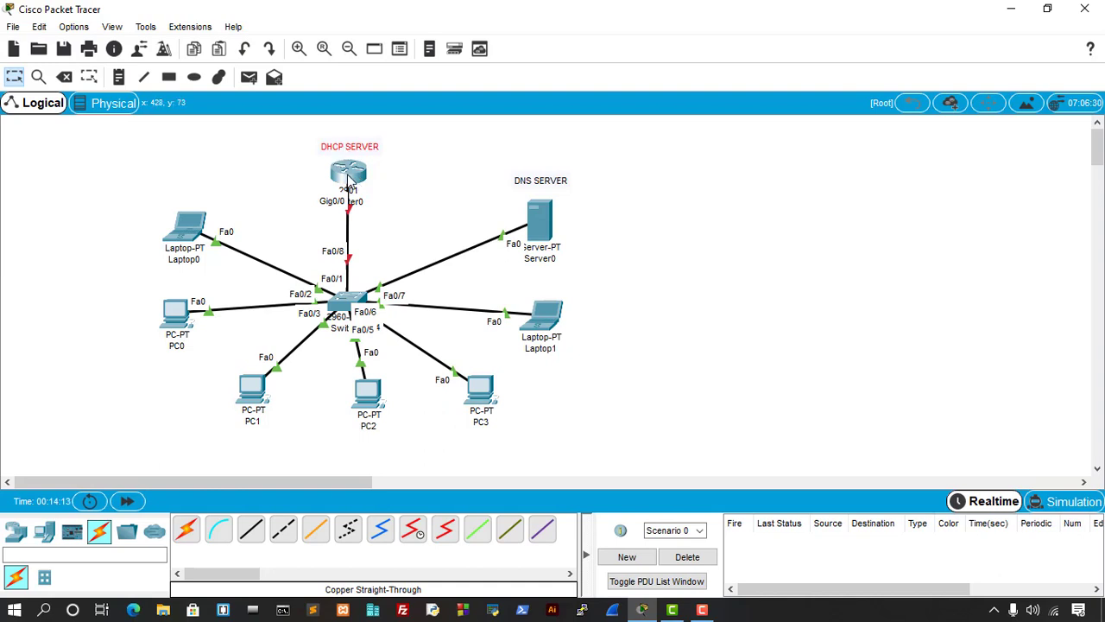
click(436, 218)
Place a note reading "10.0.0.1" beside Router0 as its address label.
click(118, 76)
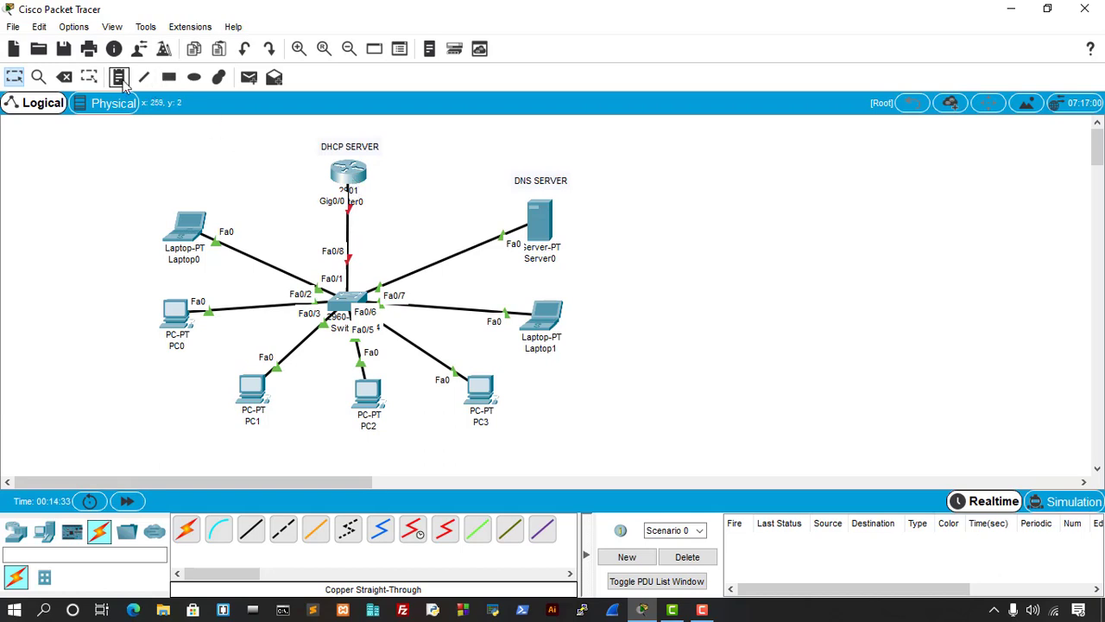
click(376, 199)
click(378, 190)
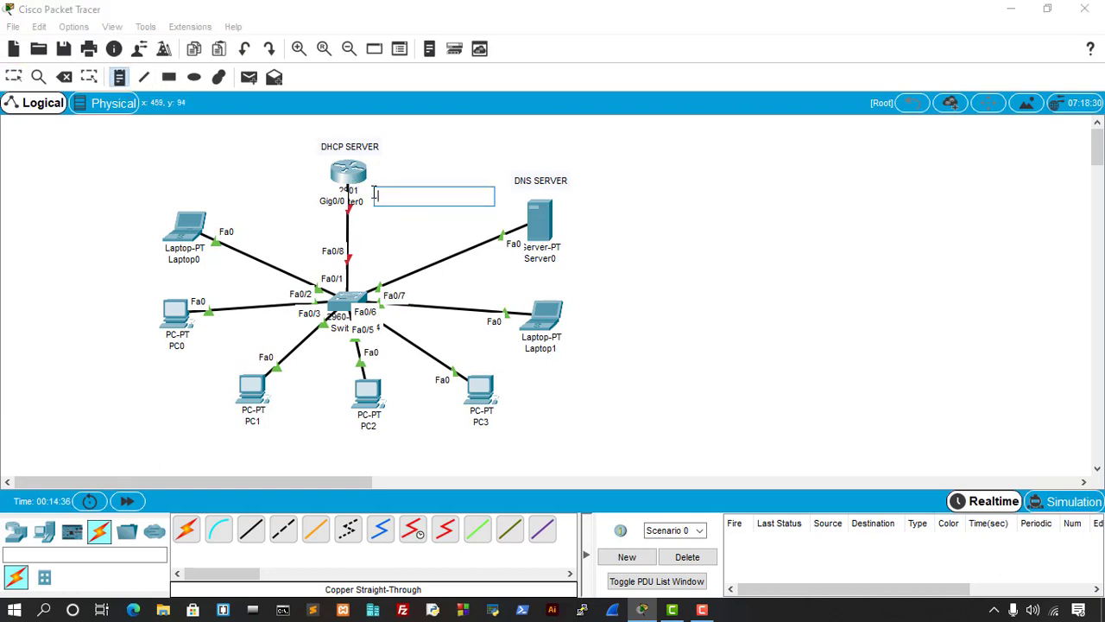
click(372, 194)
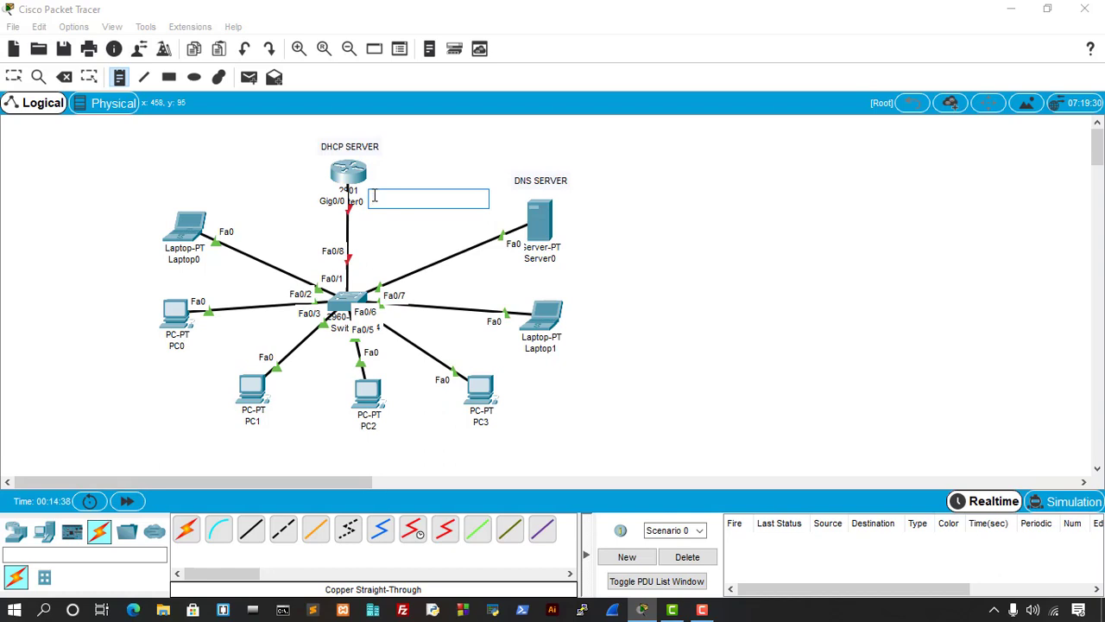
text(10.0.0.1)
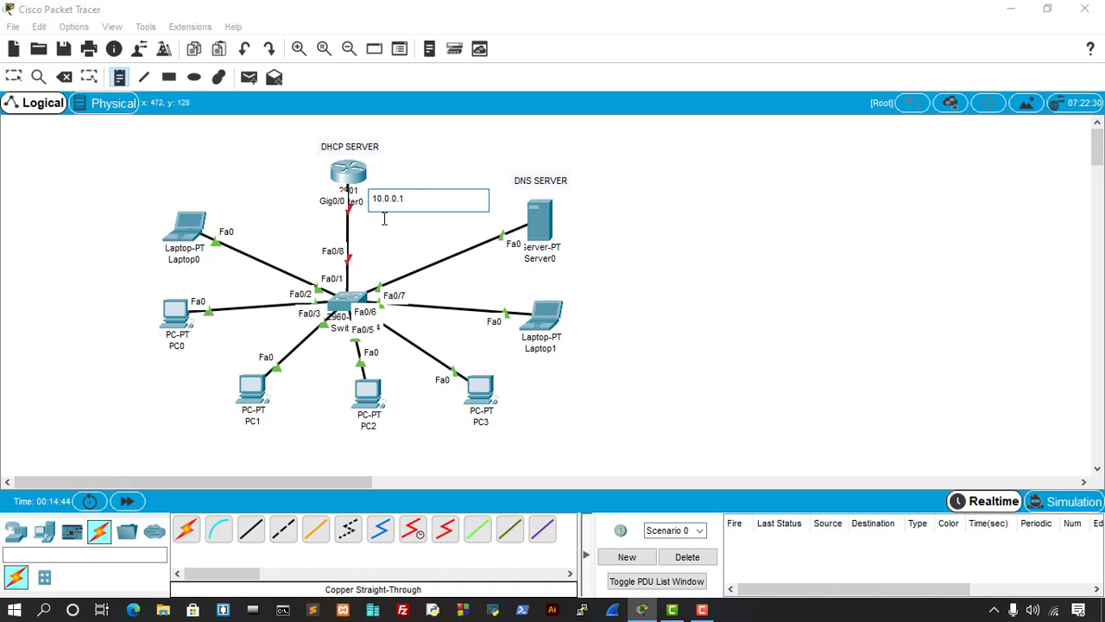
click(445, 163)
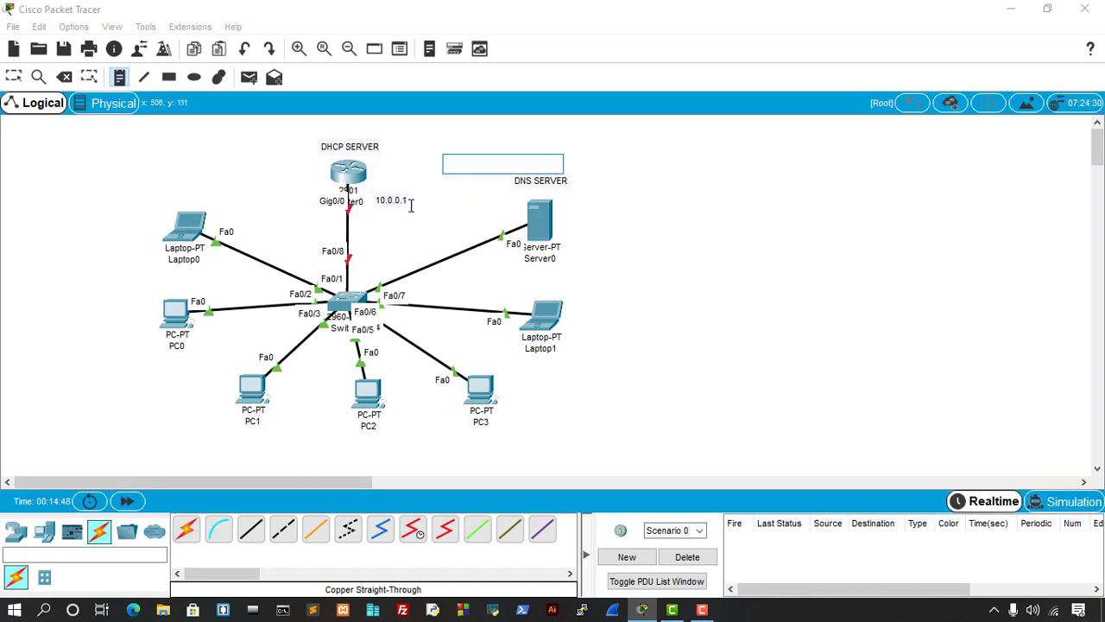
click(14, 77)
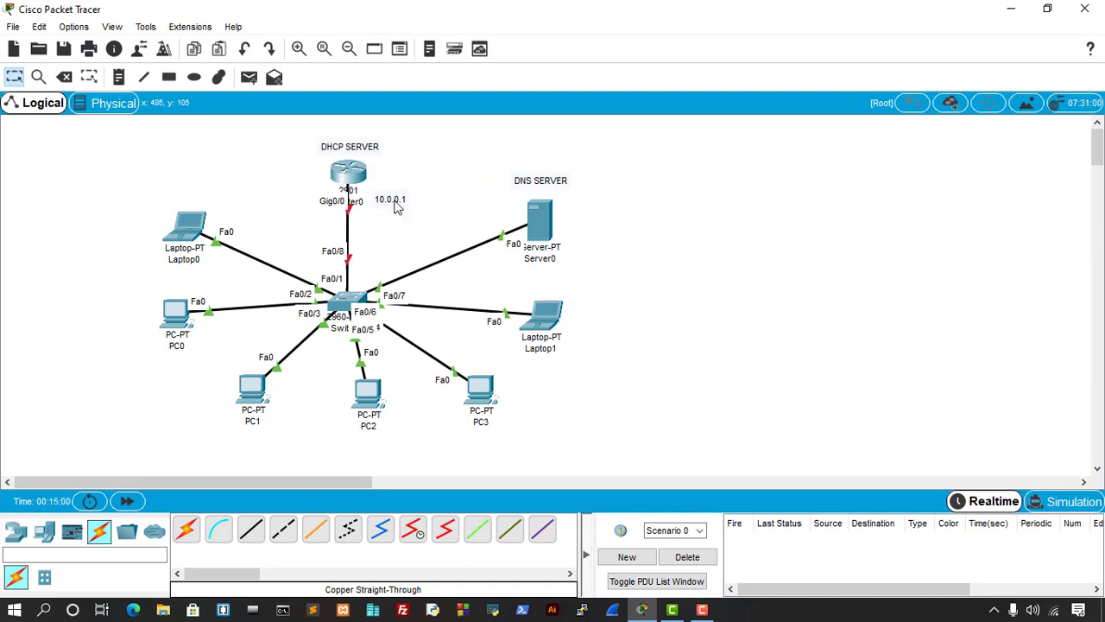
Open Router0's physical device view in a maximized window and enlarge the chassis picture.
click(349, 176)
drag(576, 90, 884, 128)
drag(340, 482, 367, 481)
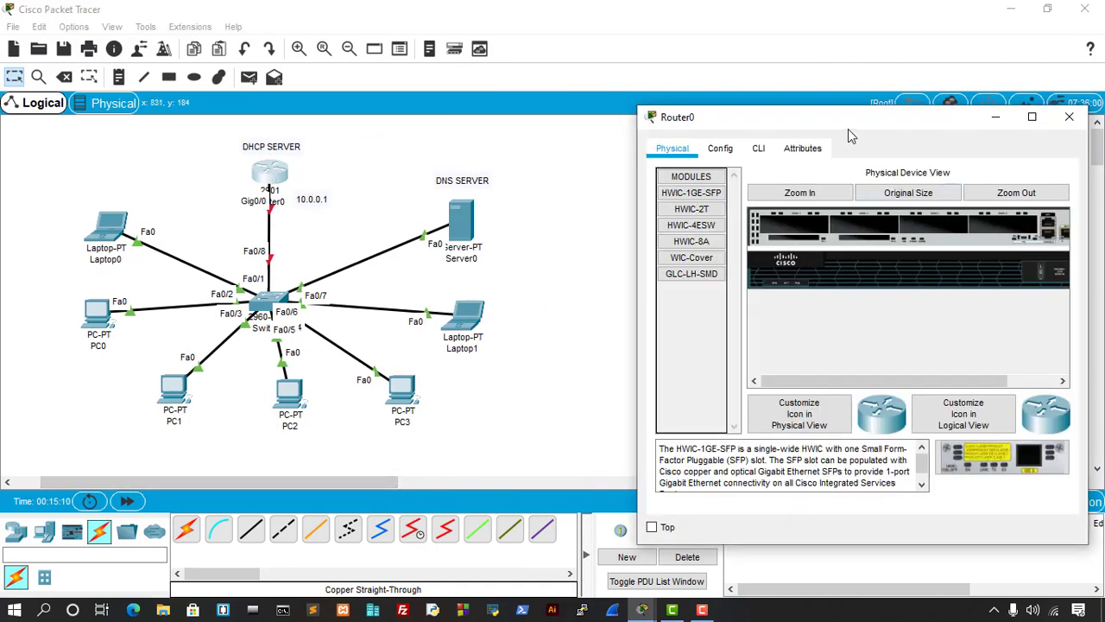
drag(848, 130, 830, 92)
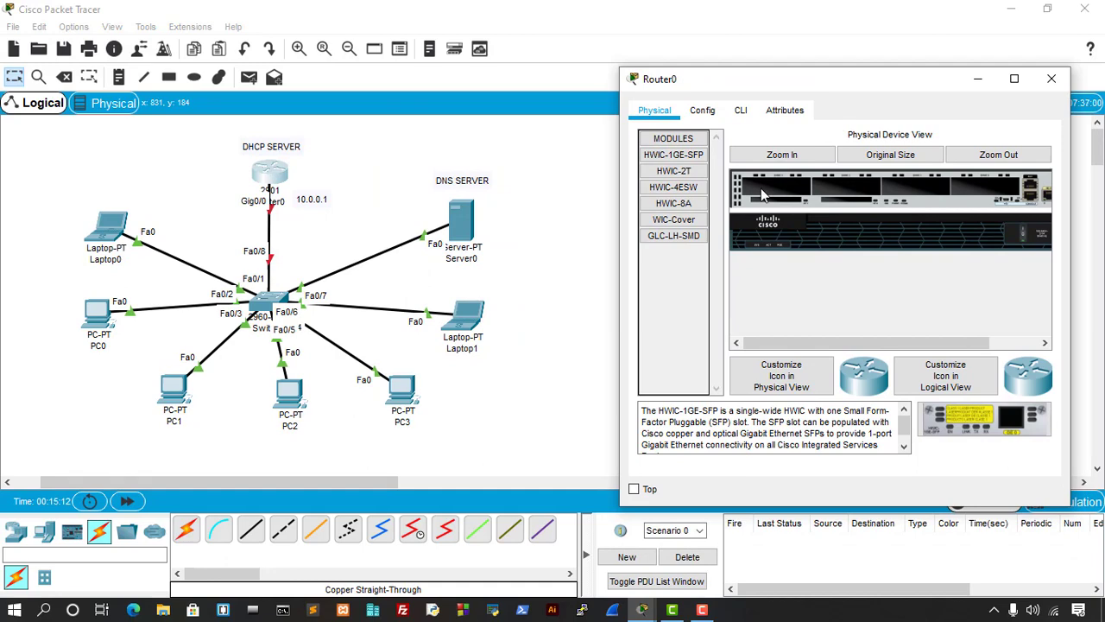
click(1014, 79)
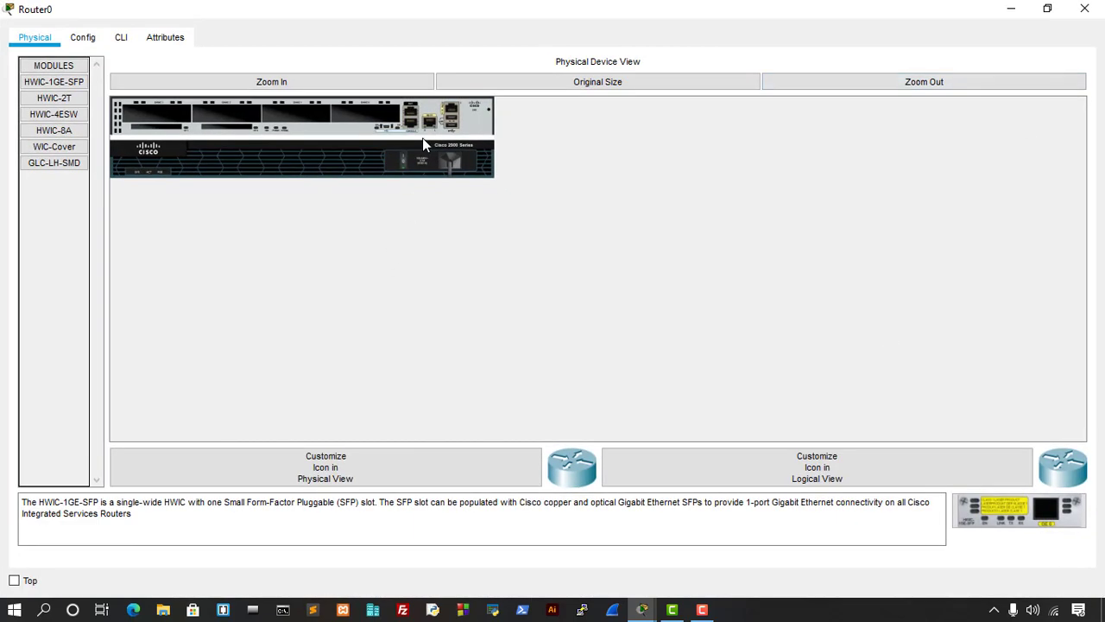
click(288, 82)
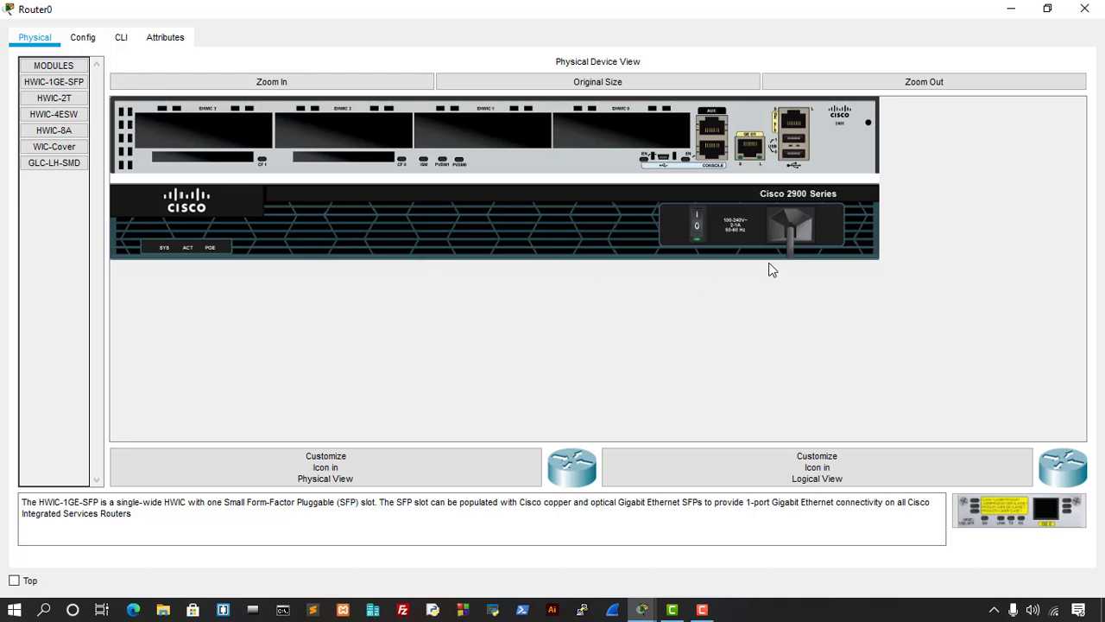
Review the router's power switch and the descriptions of the WIC-Cover, HWIC-8A and HWIC-4ESW modules.
click(697, 228)
click(52, 152)
click(54, 131)
click(53, 117)
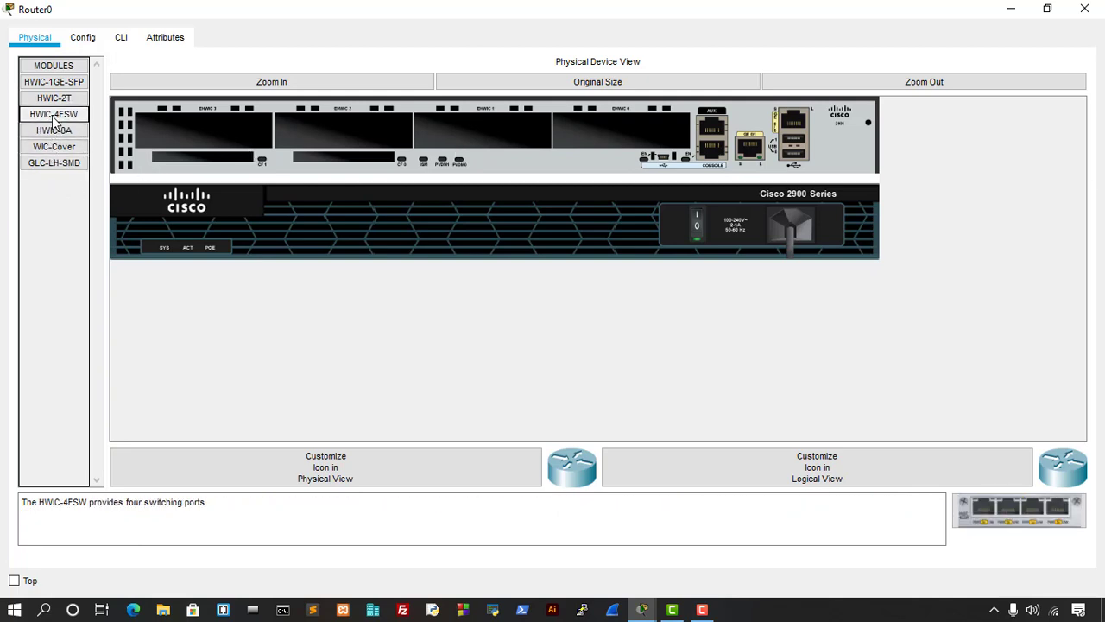
Install the HWIC-4ESW module in Router0's EHWIC 0 slot and switch the router's power on.
click(54, 98)
click(52, 83)
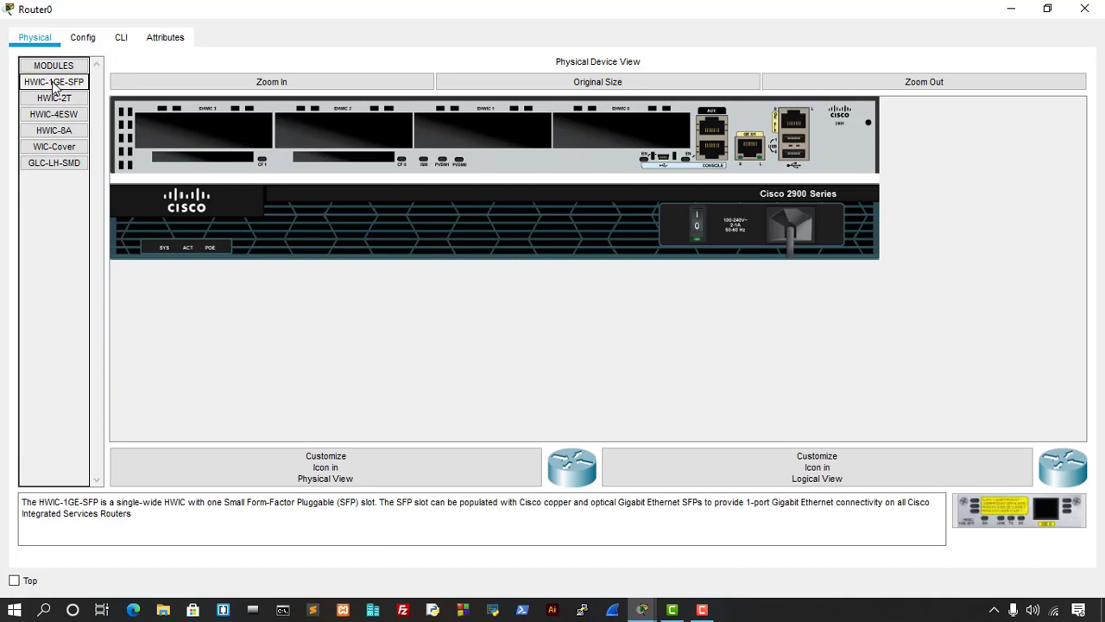
click(52, 114)
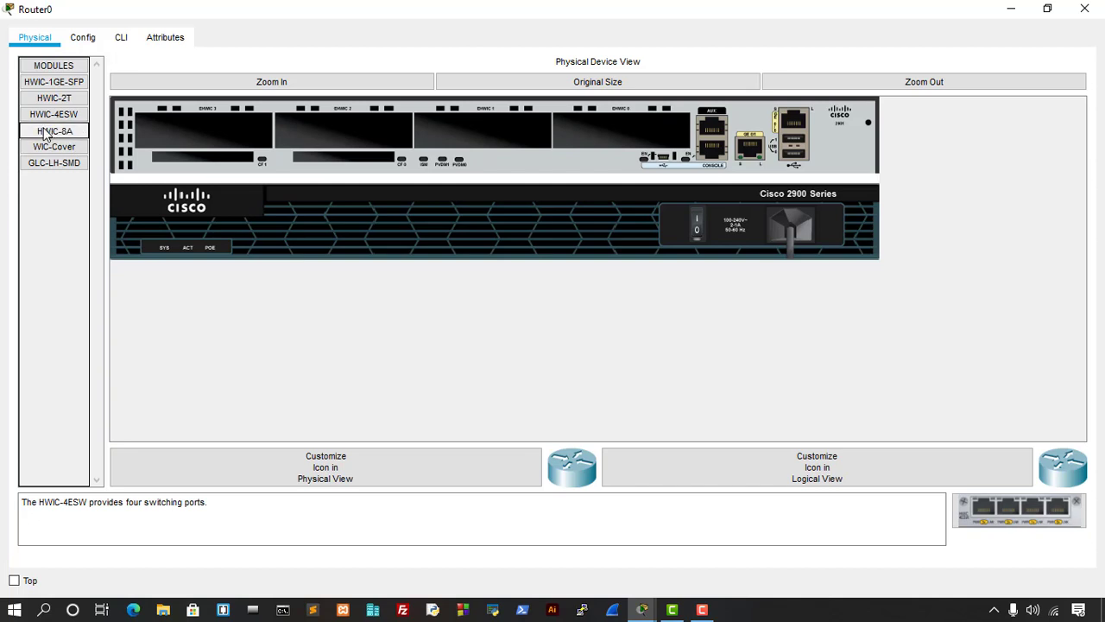
drag(44, 131, 615, 131)
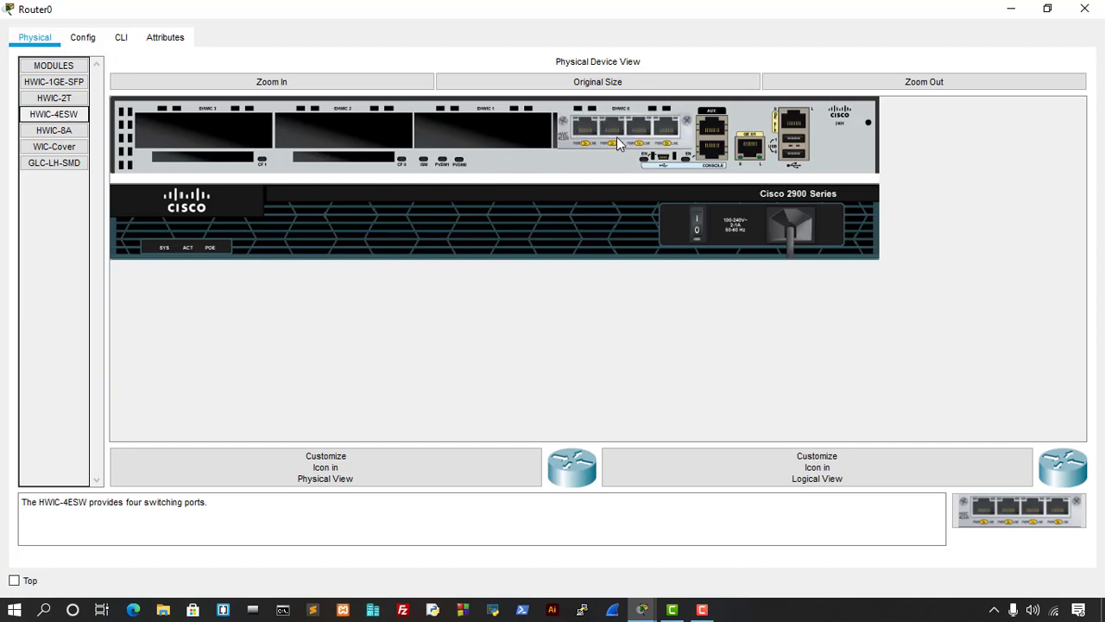
click(696, 231)
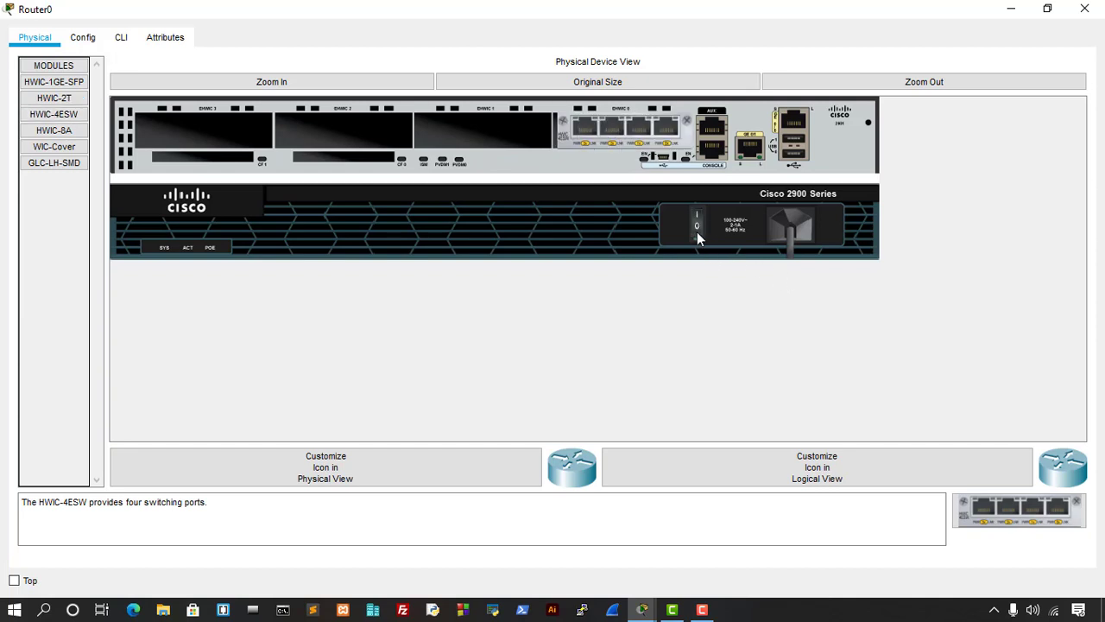
Open Router0's command line and decline the initial configuration dialog with "n" to reach the user prompt.
click(120, 37)
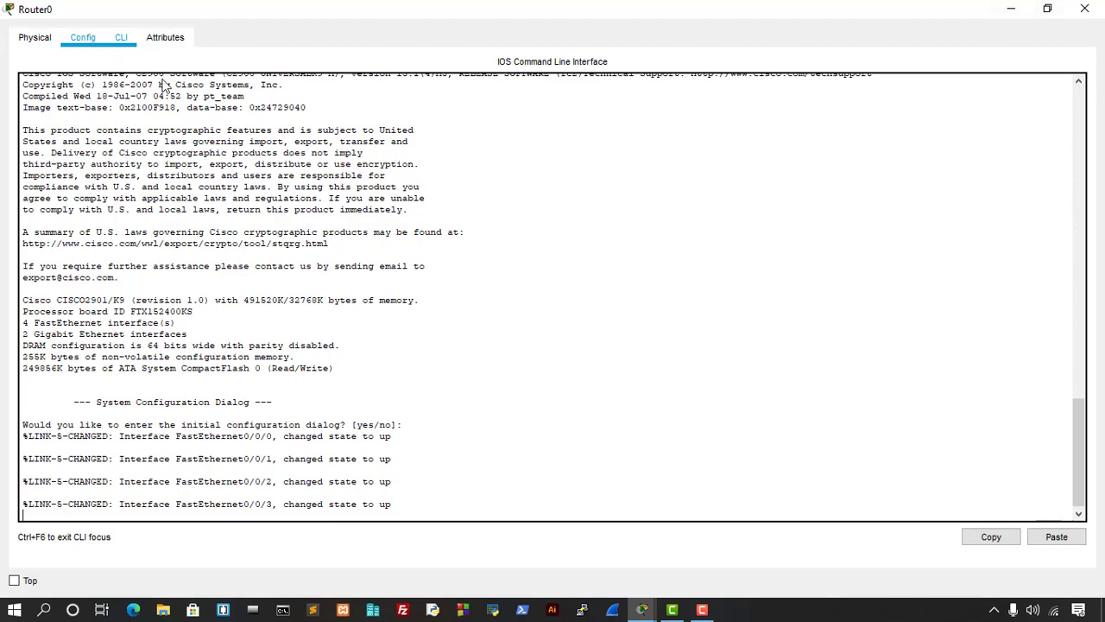
key(Return)
key(Return)
key(Return)
key(Return)
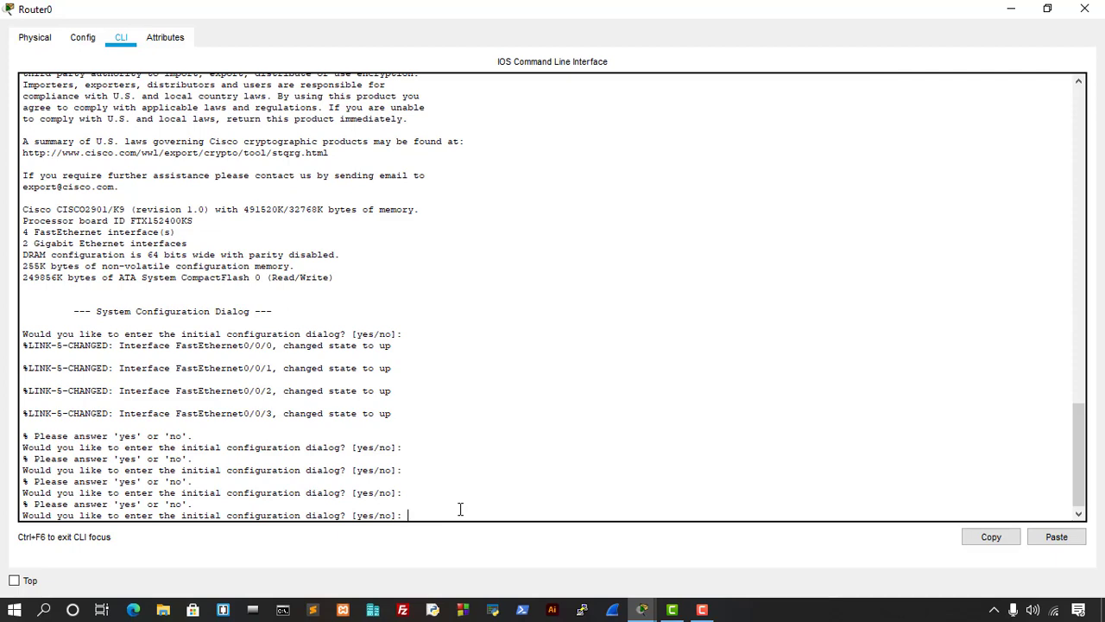
text(n)
key(Return)
key(Return)
key(Return)
key(Return)
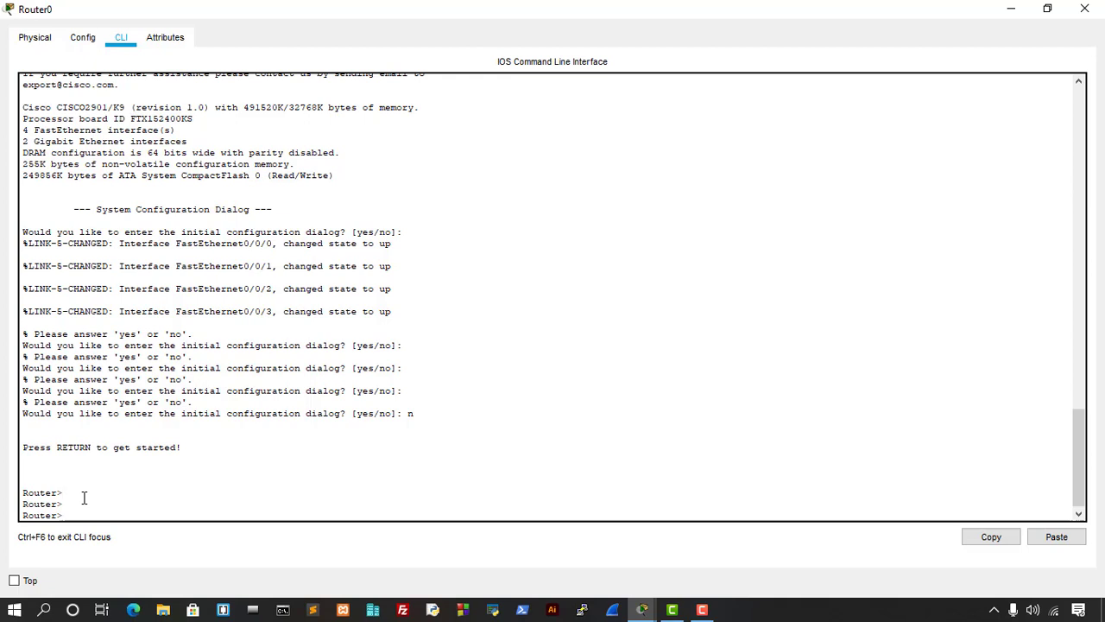
Enter privileged mode with "enable" and global configuration mode with "config t" on Router0.
text(ble)
key(Return)
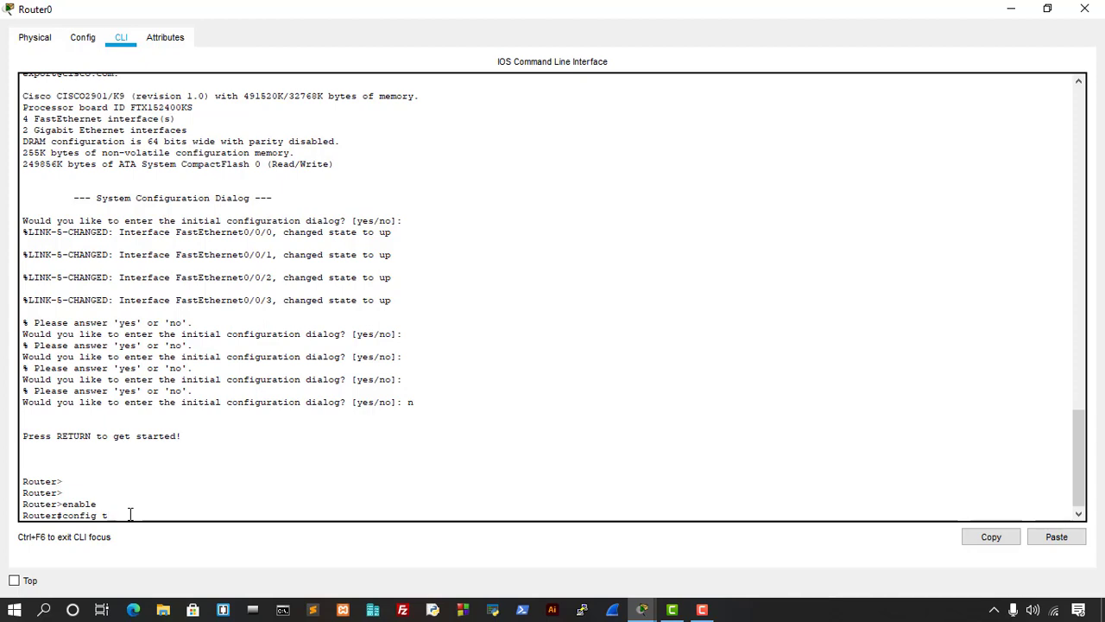
key(Return)
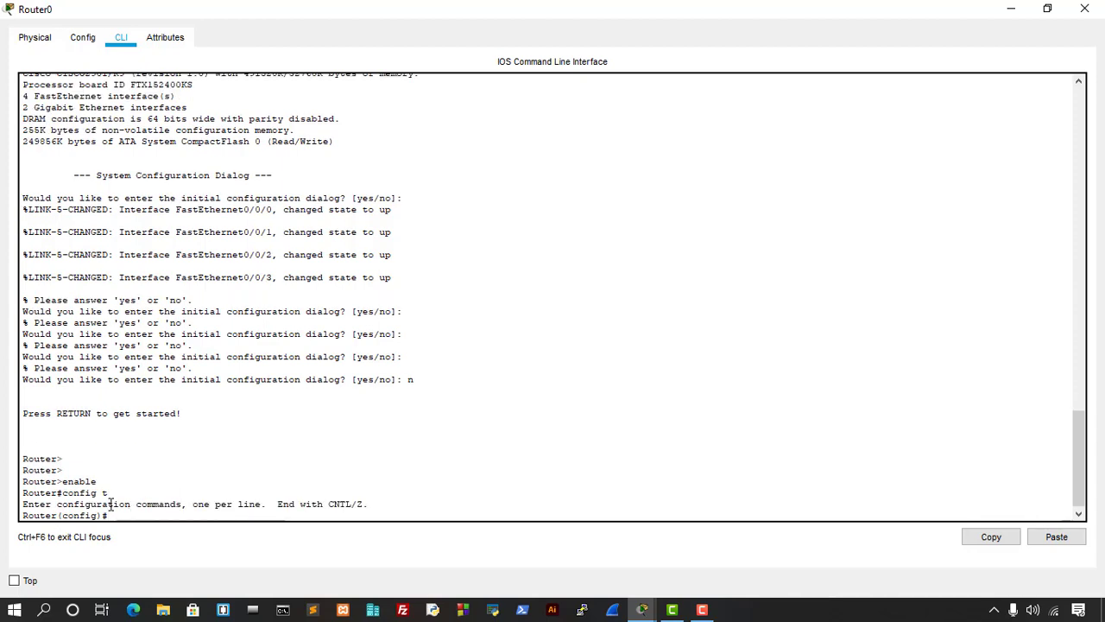
Restore the Router0 window from maximized and resize it taller and wider beside the network topology.
click(1047, 8)
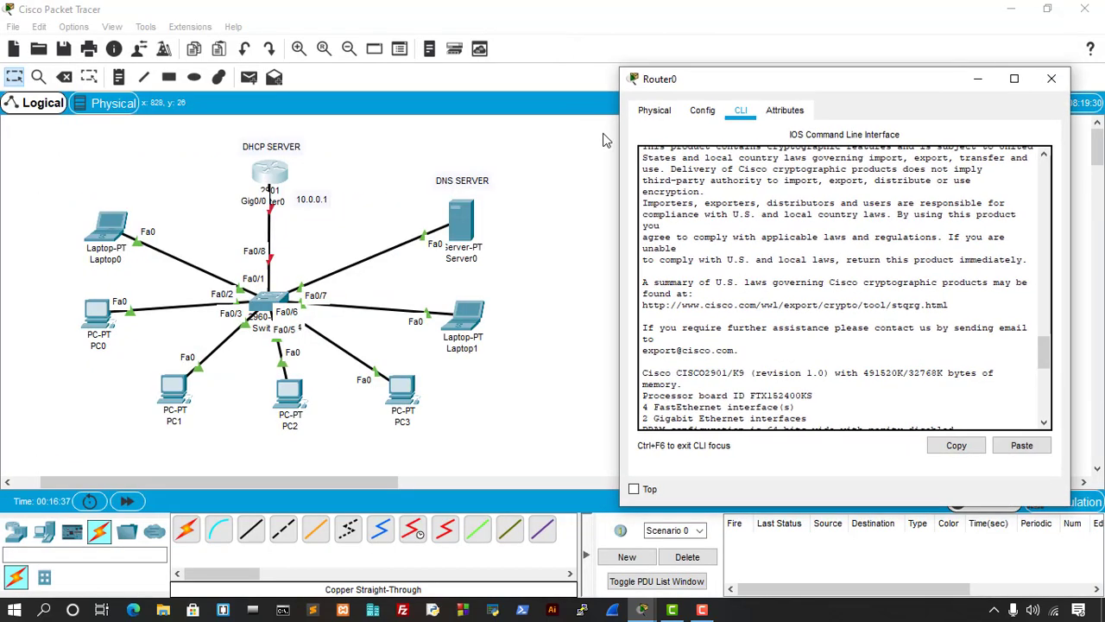
drag(1043, 321, 1042, 380)
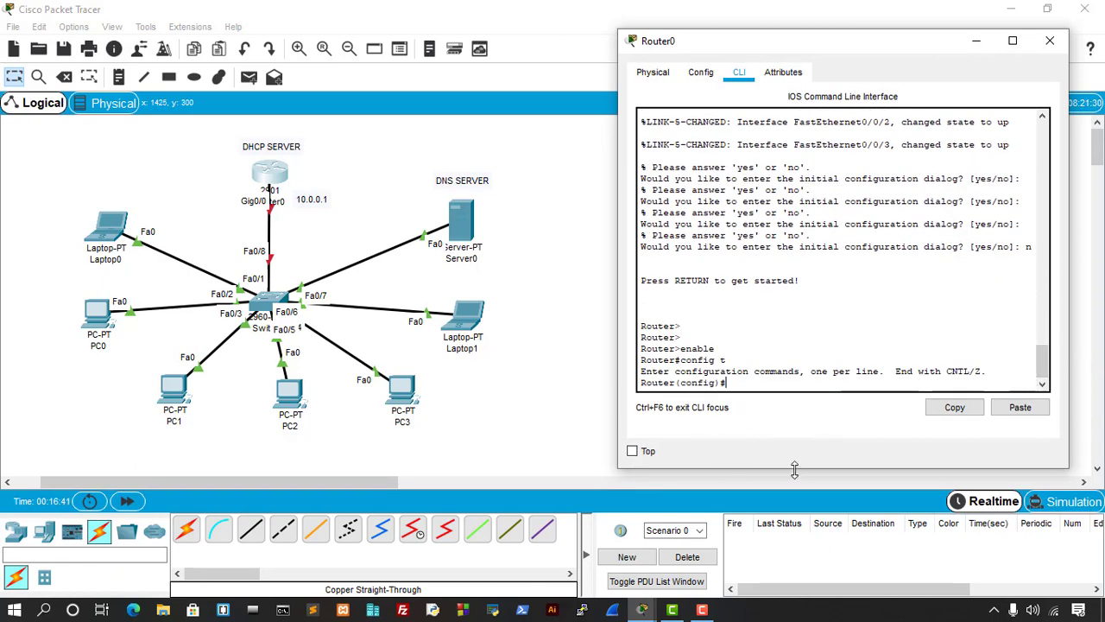
drag(796, 468, 792, 573)
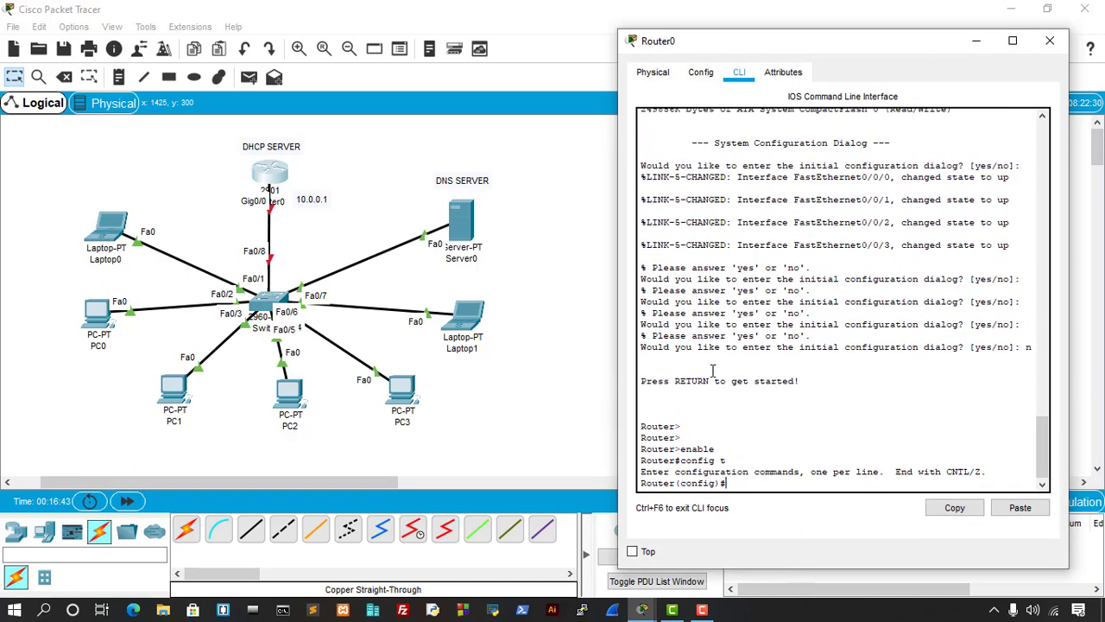
drag(619, 309, 555, 301)
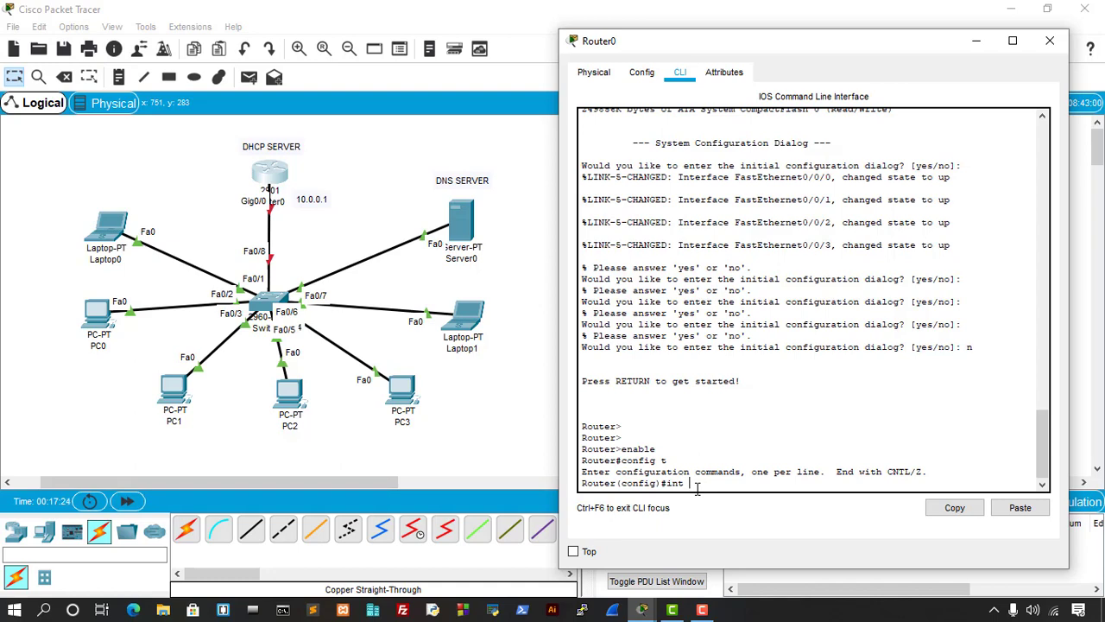
Assign interface gig0/0 the IP address 10.0.0.1 with subnet mask 255.0.0.0.
text(gig0/0)
key(Return)
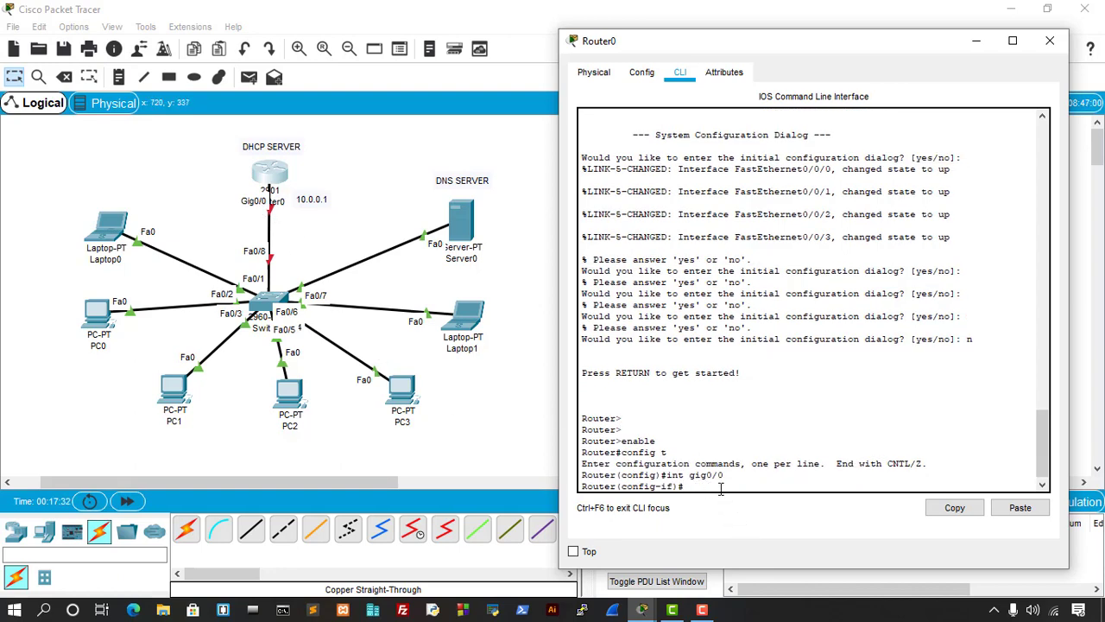
text(ip address)
text(10.0.0.1 2)
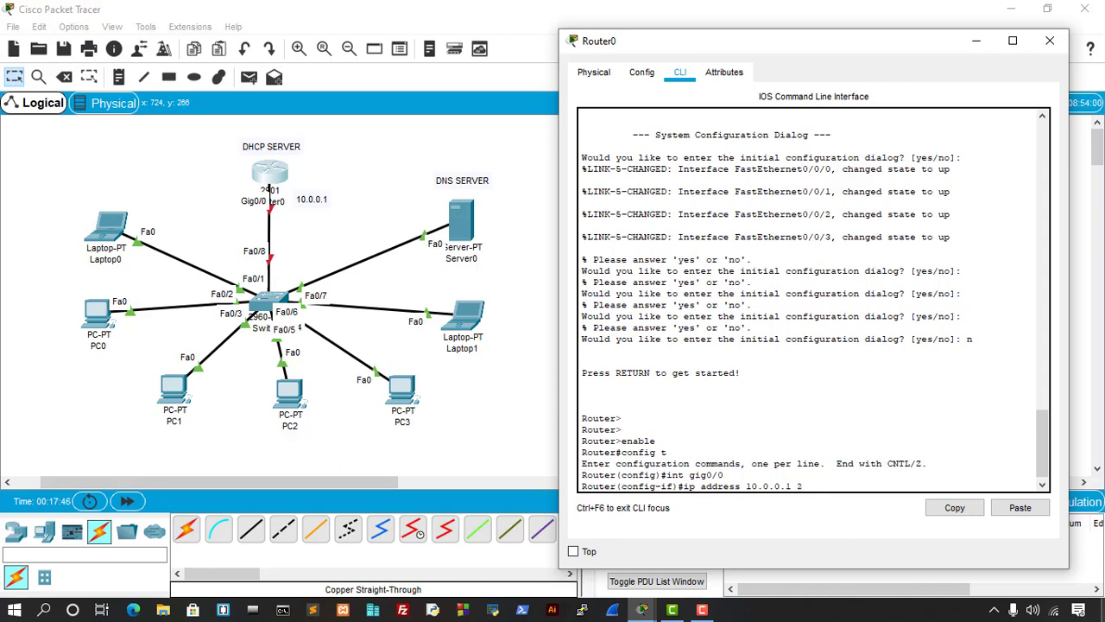
text(55.0.0.0)
key(Return)
Bring up interface gig0/0 with "no shut".
text(nfig-if)#n)
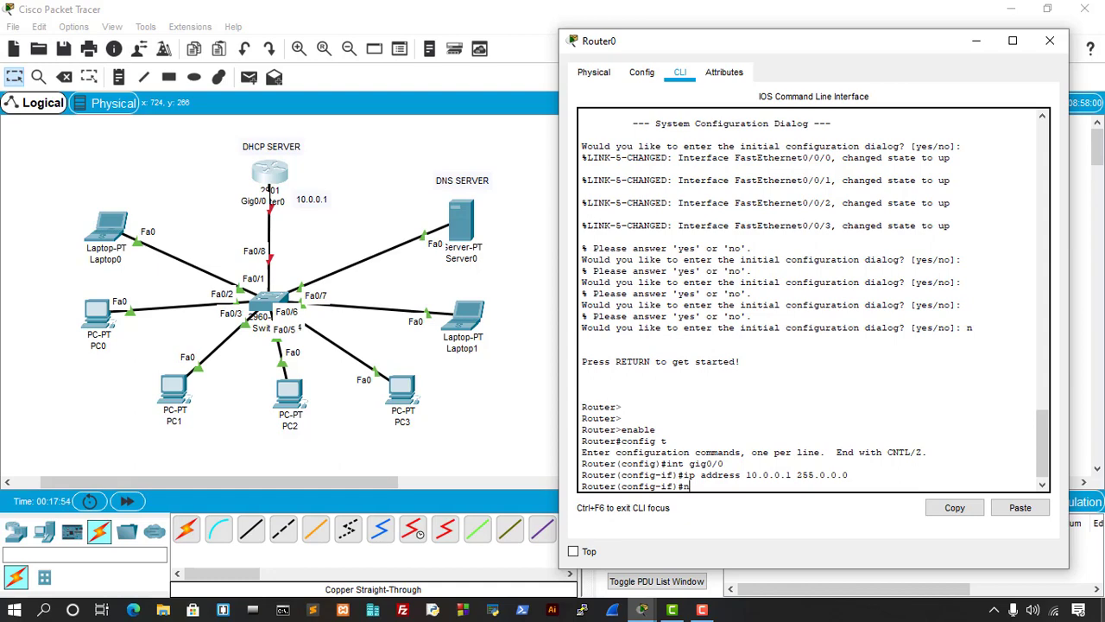
text(o shut)
key(Return)
key(Return)
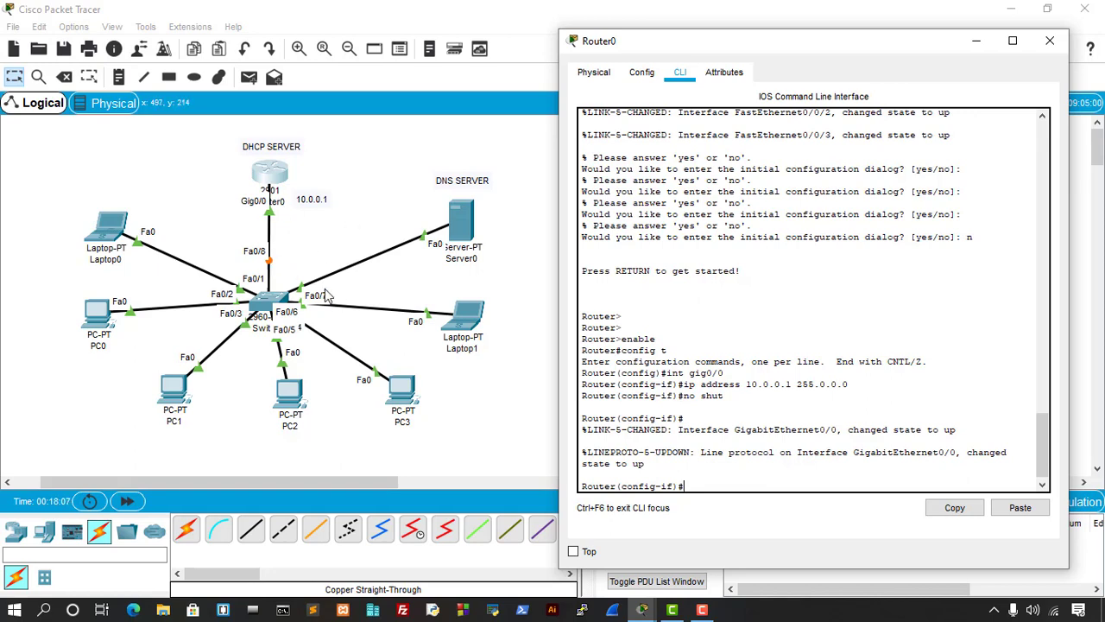
Create a DHCP pool named "ccna" on Router0.
drag(1045, 455, 1044, 465)
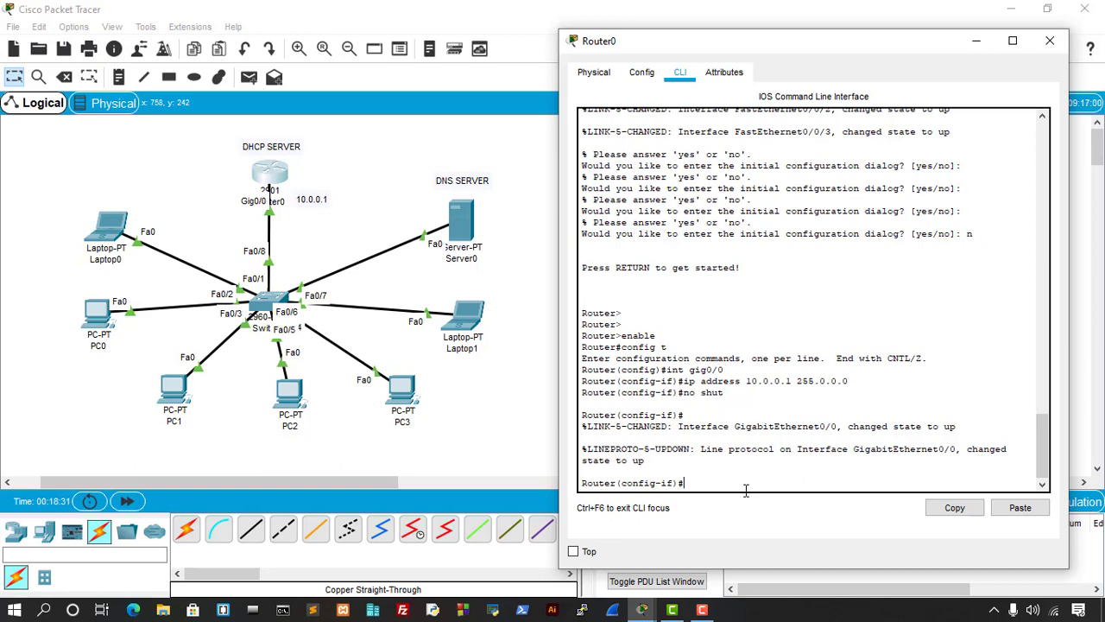
key(Return)
key(Return)
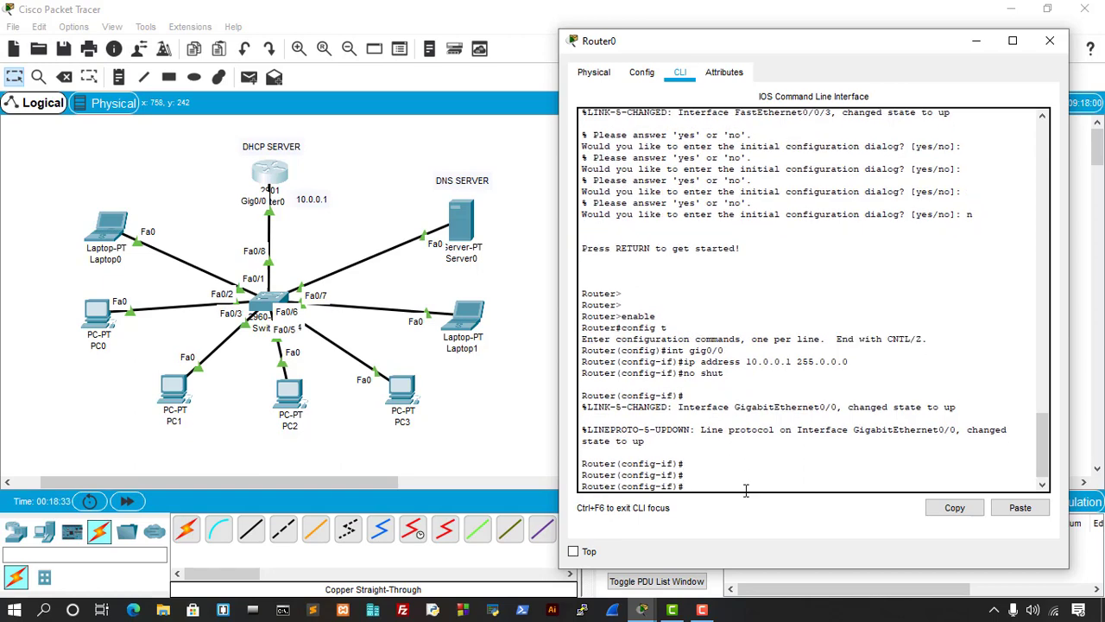
text(ip dhcp pool ccna)
drag(759, 488, 808, 486)
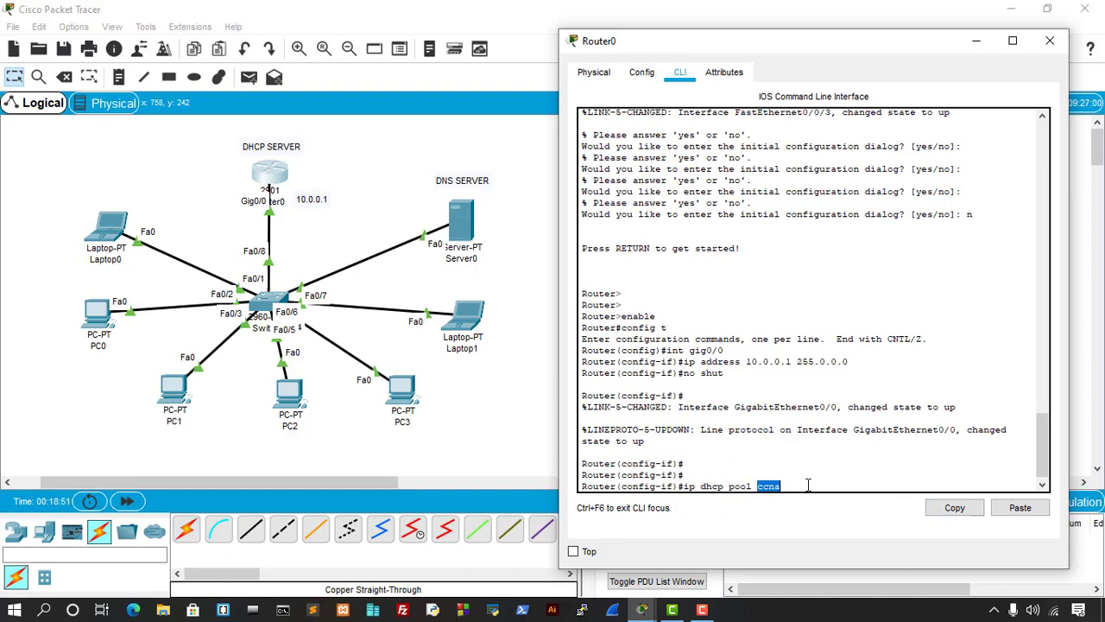
click(747, 482)
drag(731, 487, 805, 492)
click(788, 483)
click(797, 488)
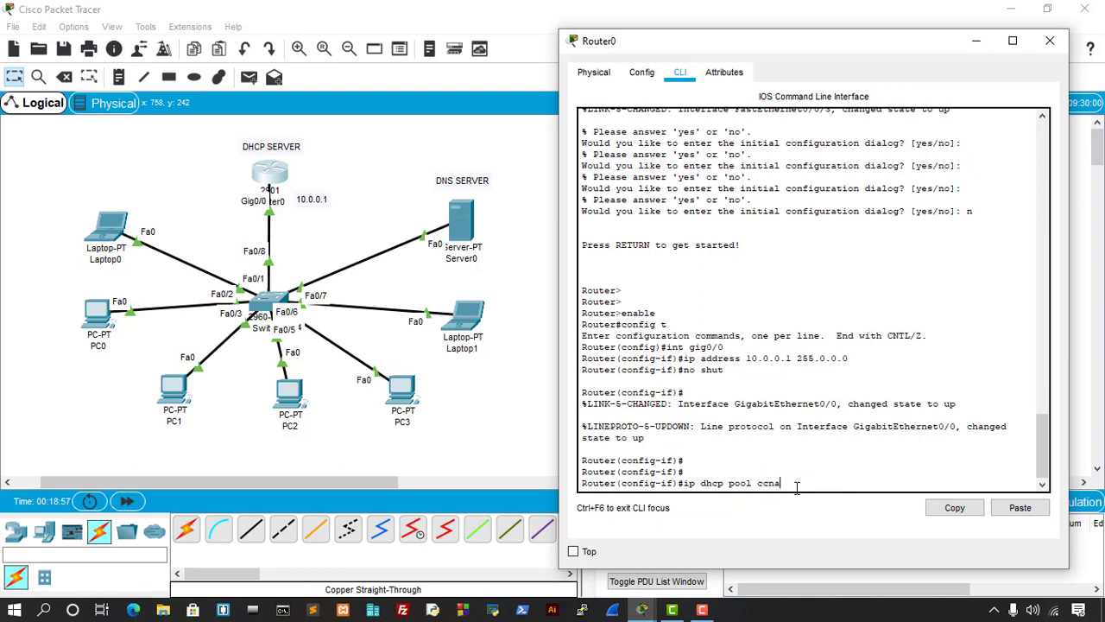
key(Return)
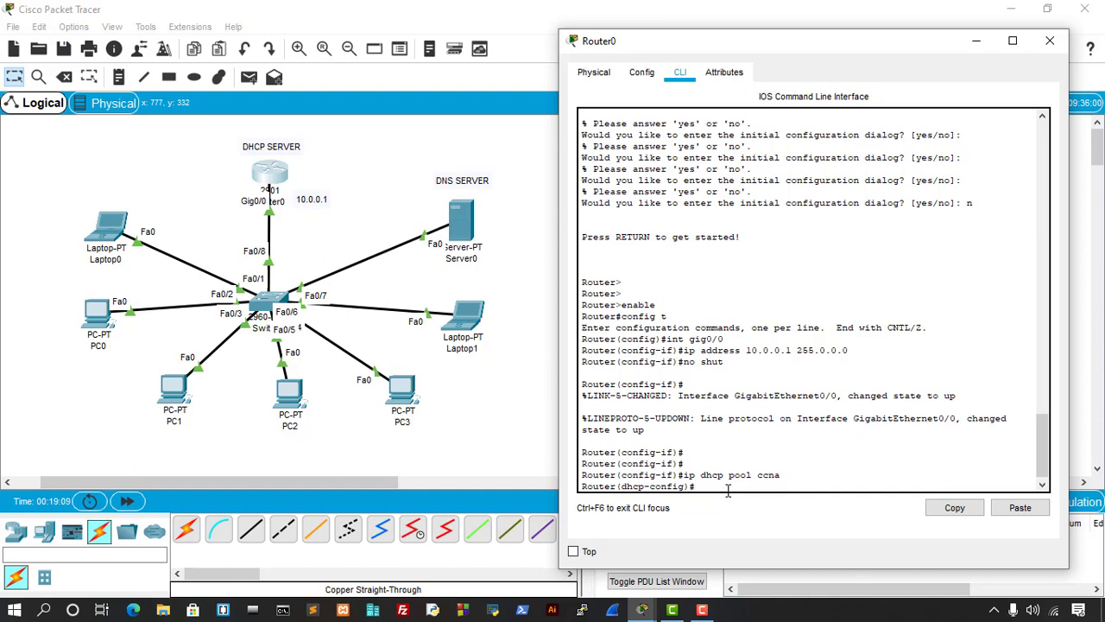
Set the ccna pool's network to 10.0.0.0 with mask 255.0.0.0.
text(network)
text(10.10)
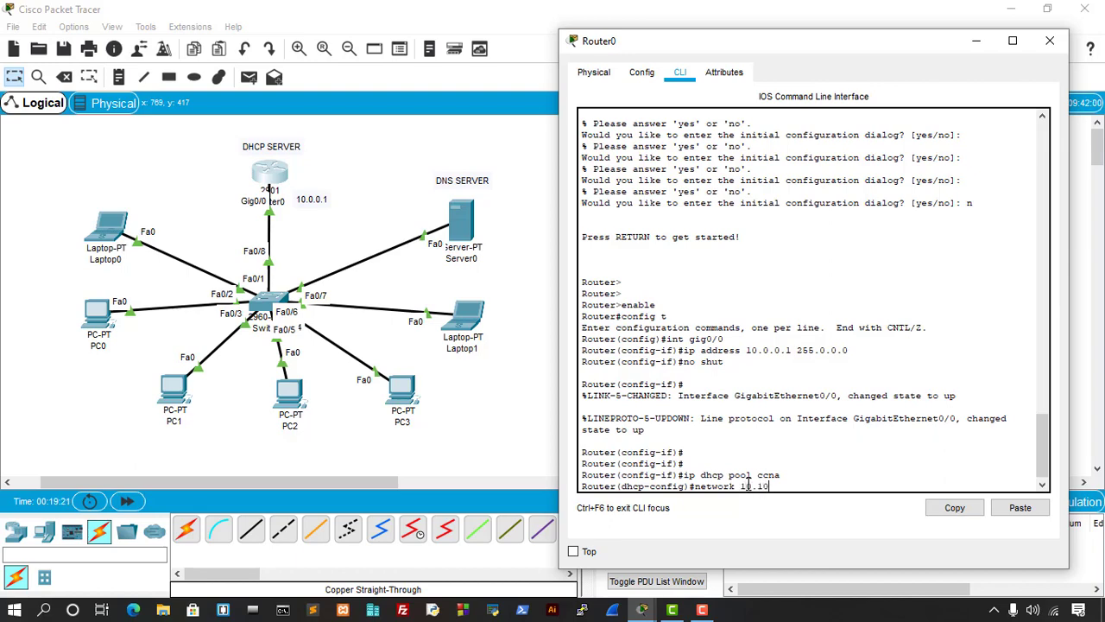
key(BackSpace)
key(BackSpace)
text(0.0.0)
key(Return)
text(255.0.0.0)
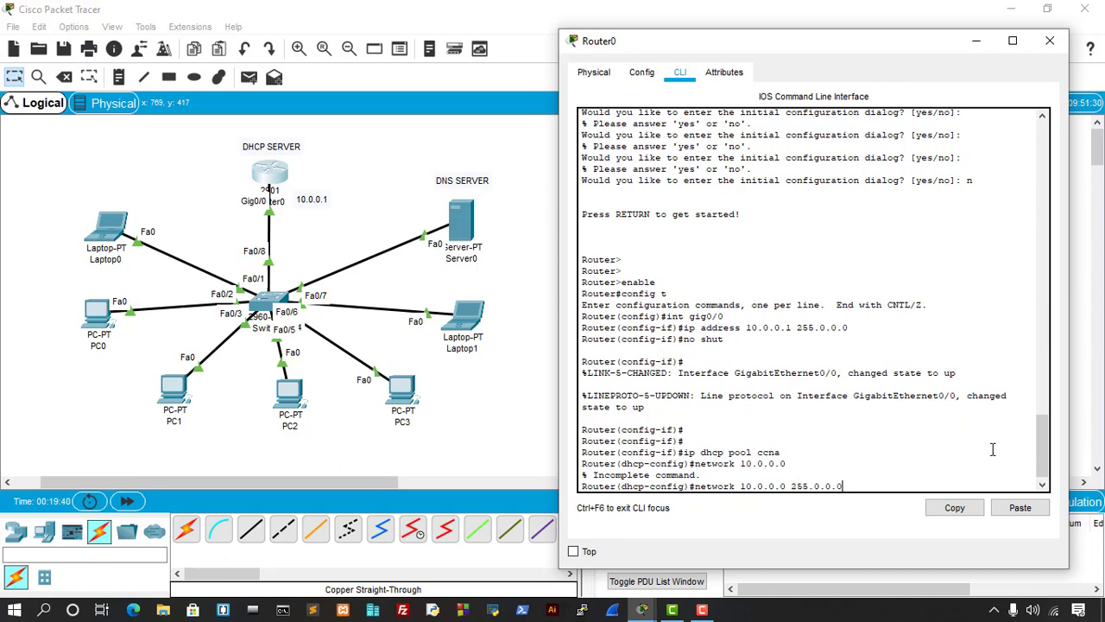
key(Return)
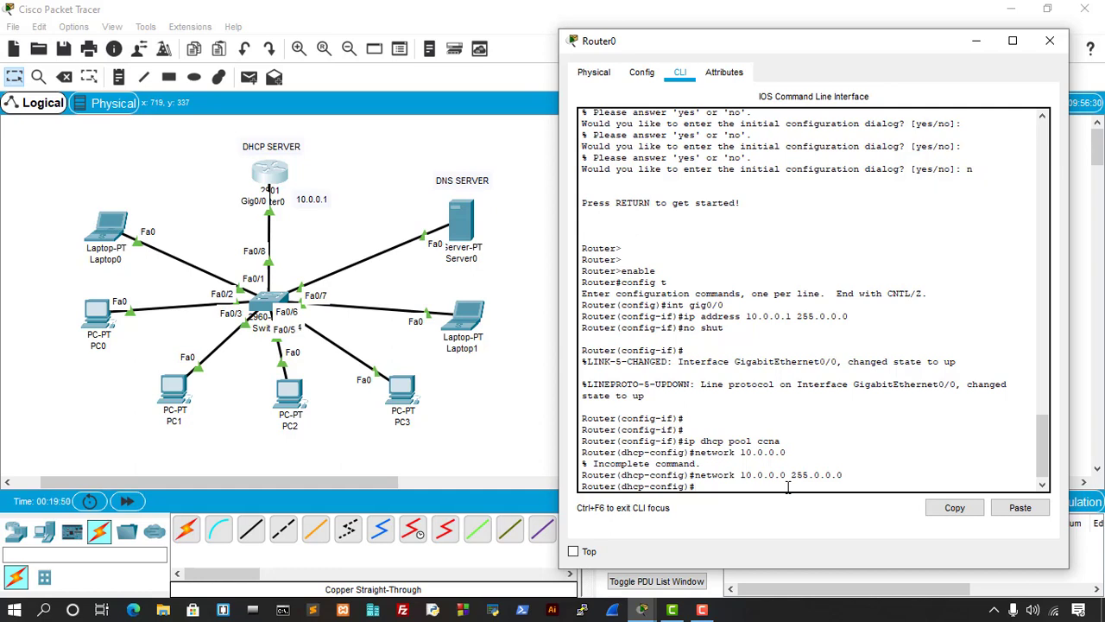
Set the ccna pool's default router to 10.0.0.1.
text(default-router)
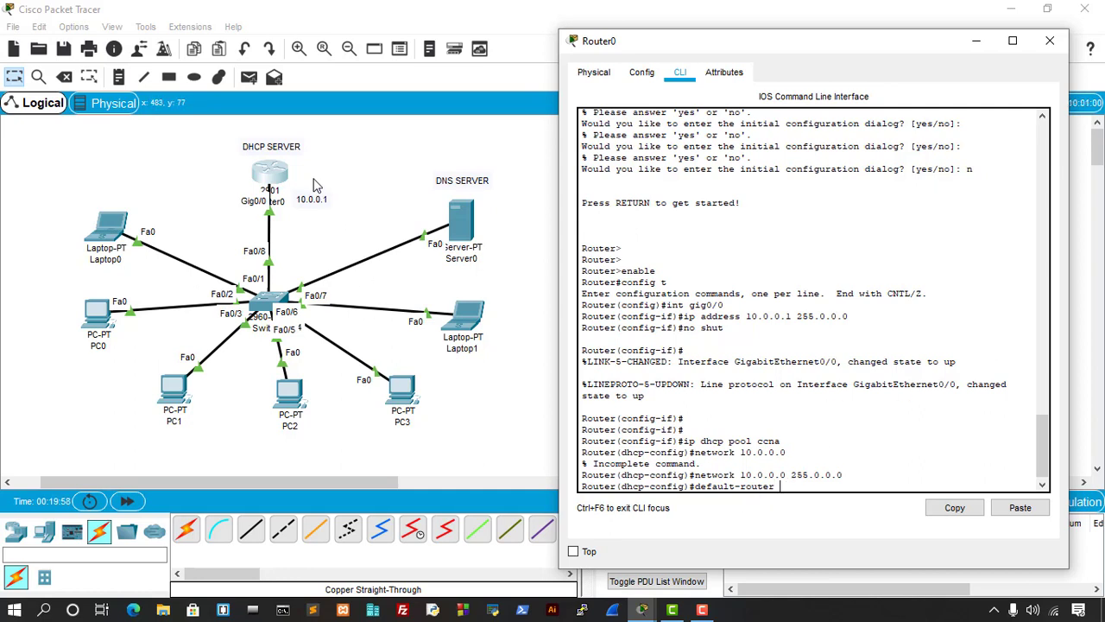
text( 10.0.0.1)
key(Return)
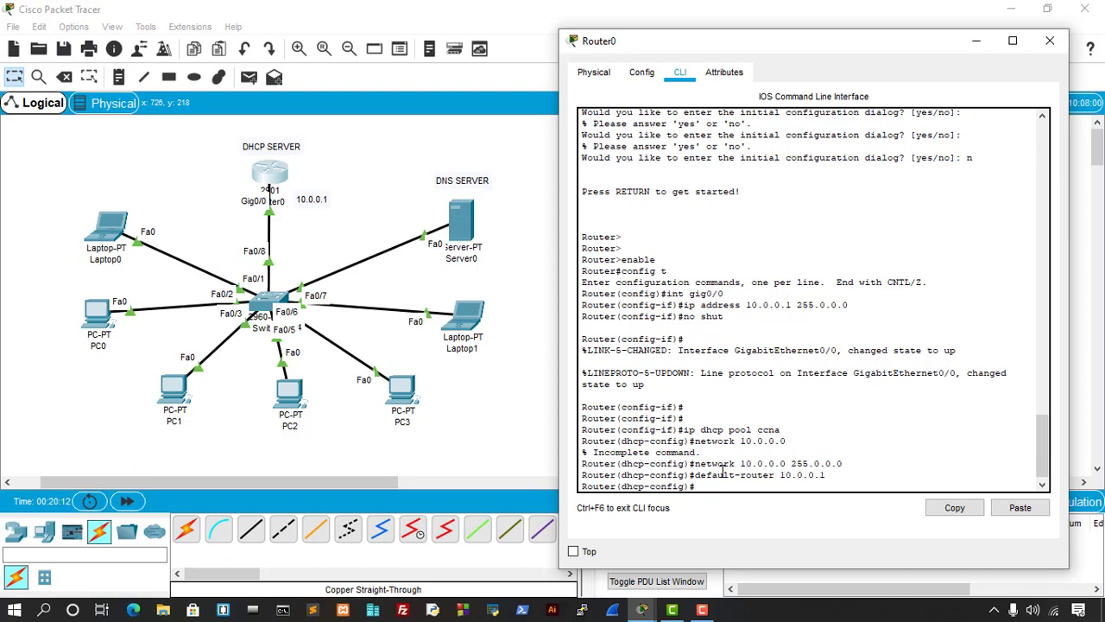
Check Server0's IP configuration and set the ccna pool's DNS server to 10.0.0.2 on Router0.
click(463, 235)
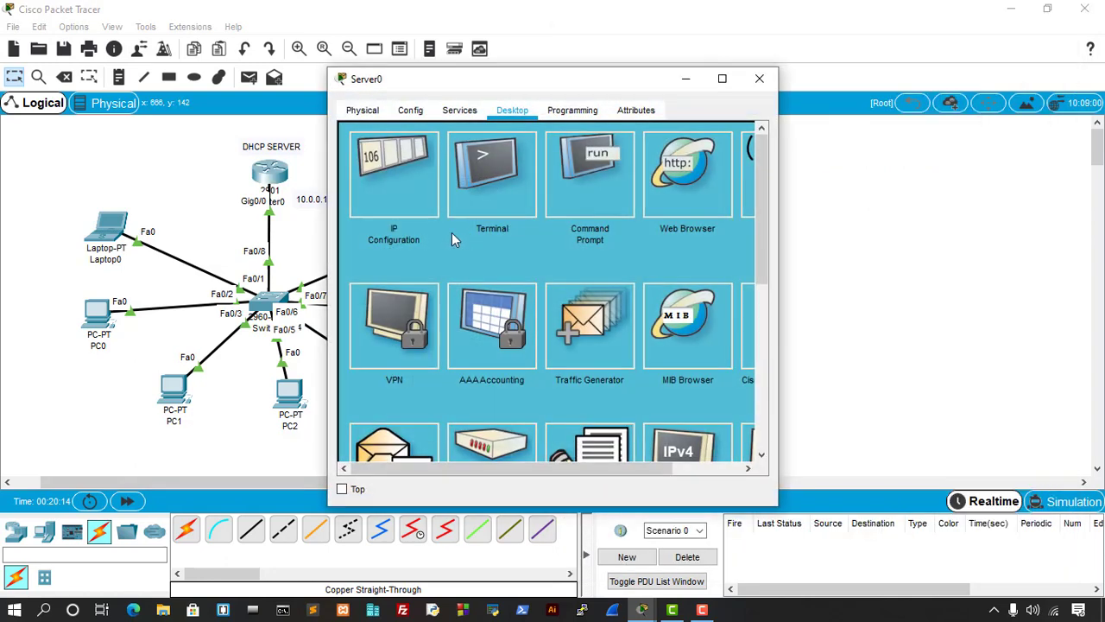
click(449, 233)
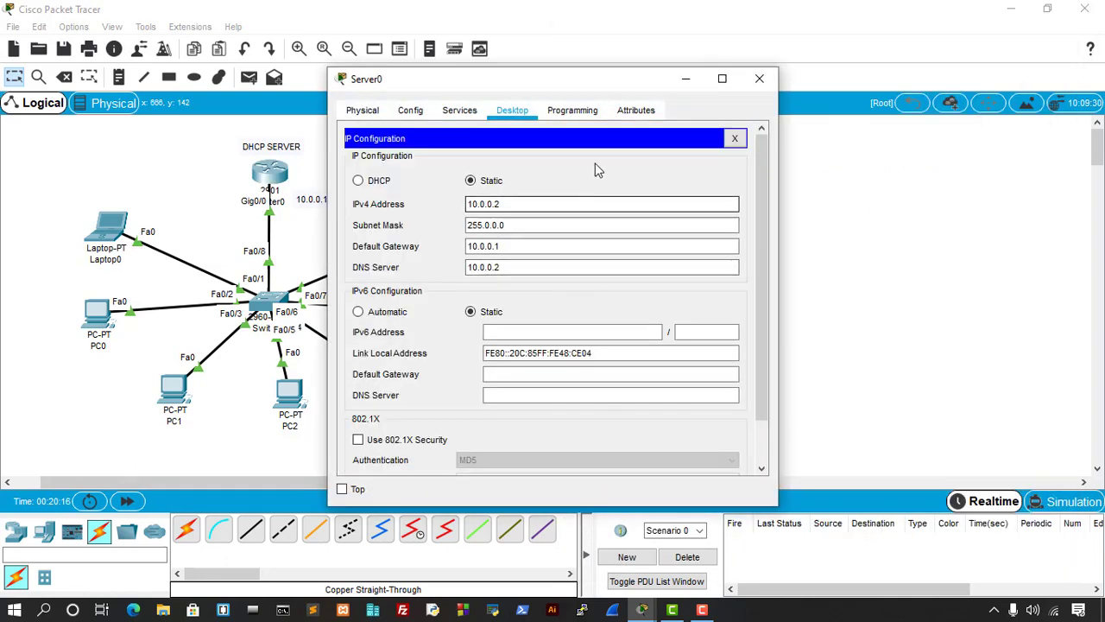
click(759, 78)
click(271, 173)
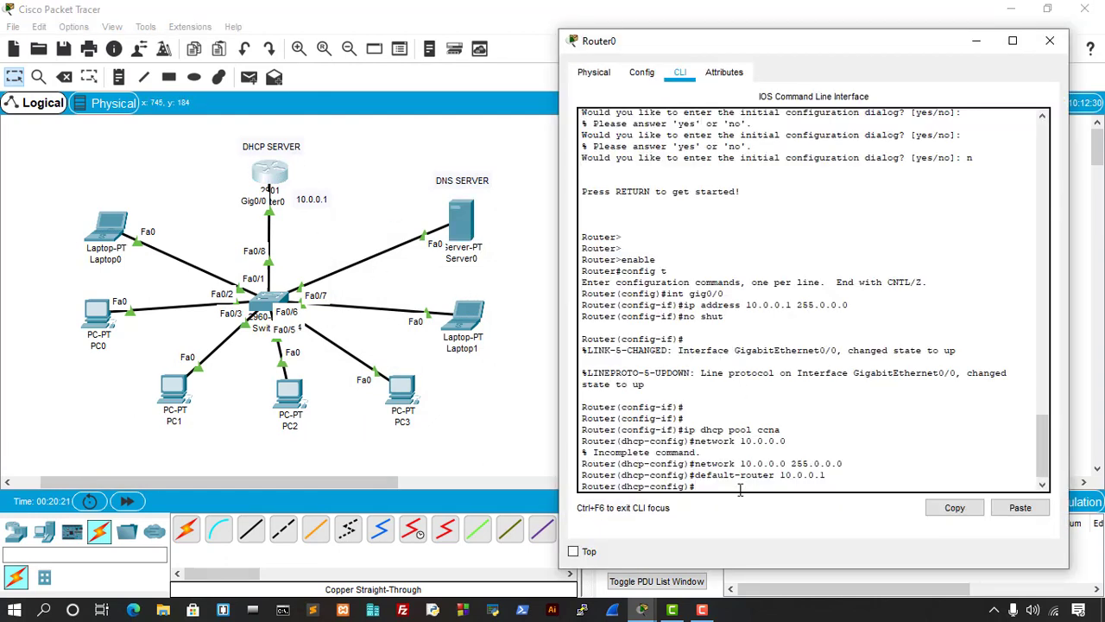
text(dns-server 10.0.0.2)
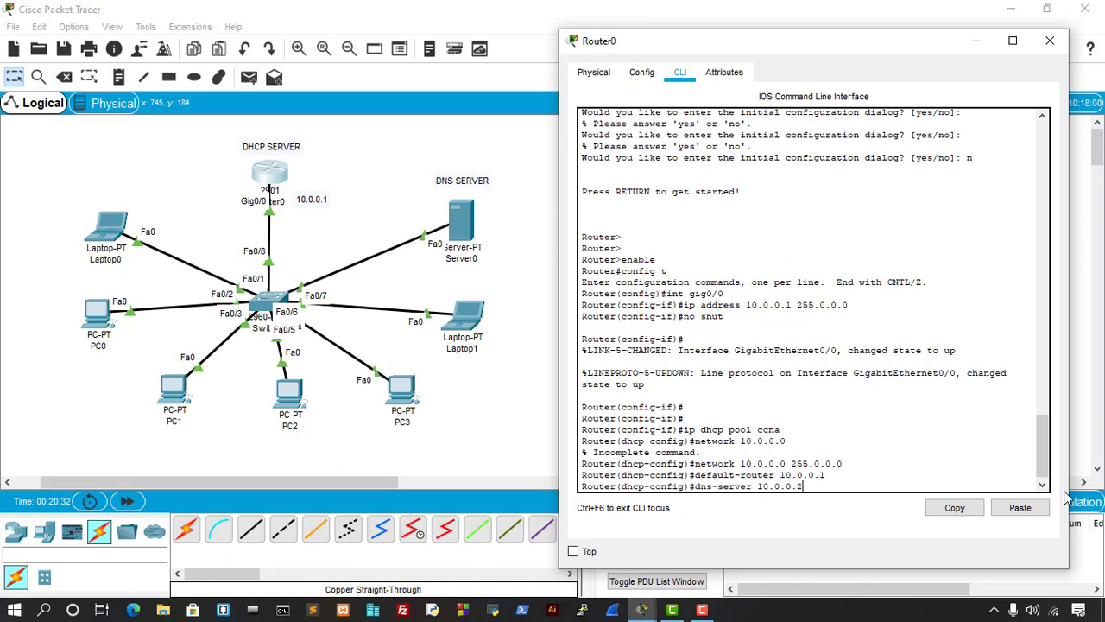
key(Return)
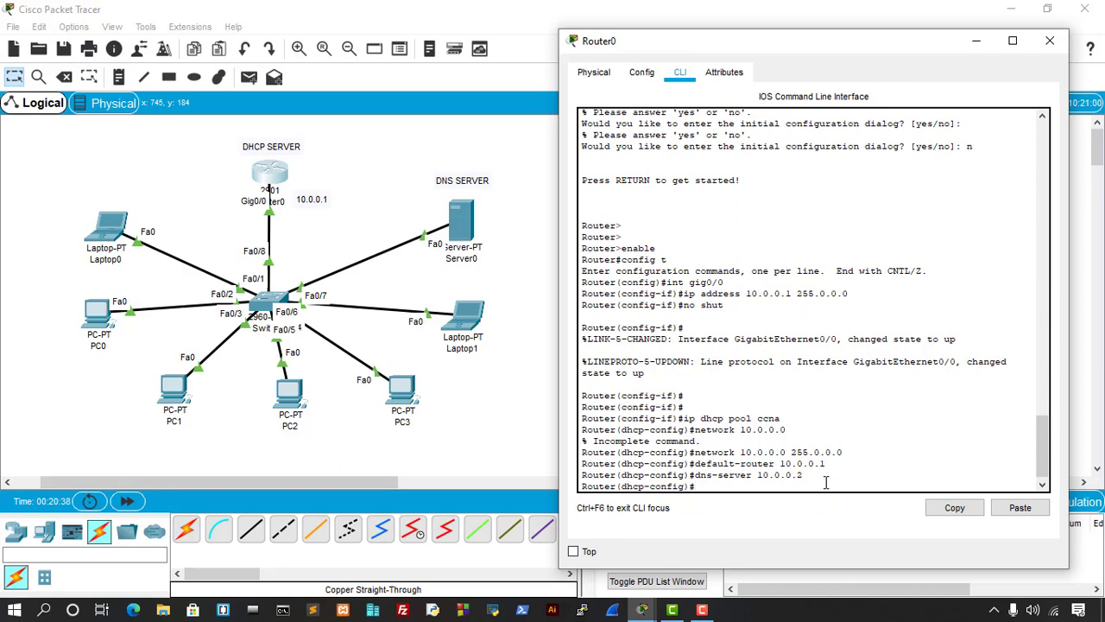
Try "no shut" in the DHCP pool configuration and exit back to Router0's privileged mode.
text(no shut)
key(Return)
text(exit)
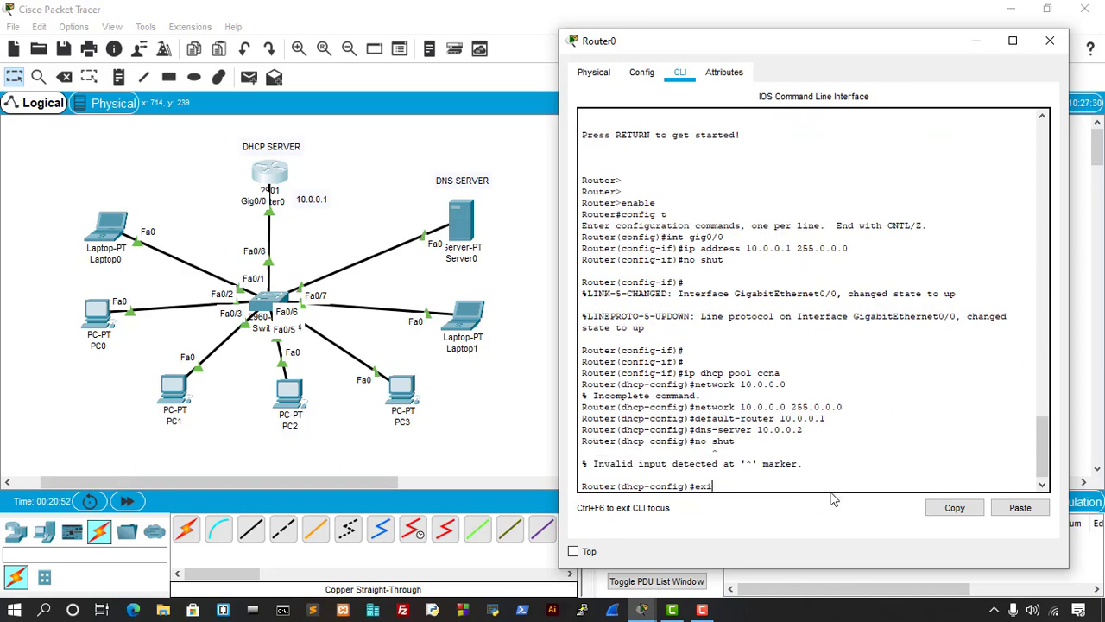
key(Return)
key(Return)
key(Return)
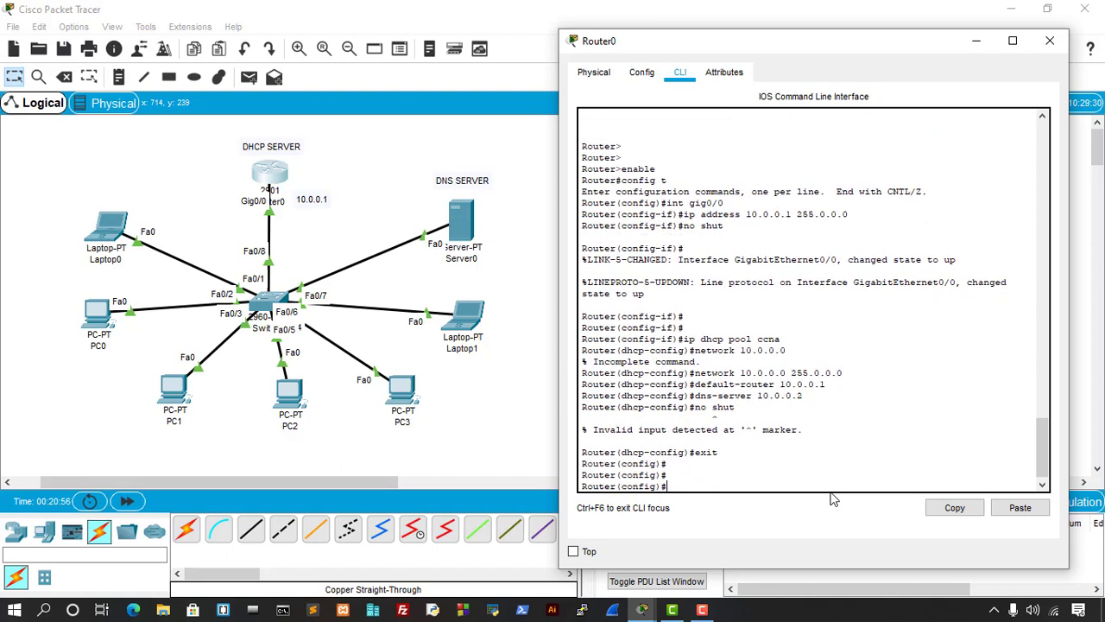
text(exit)
key(Return)
key(Return)
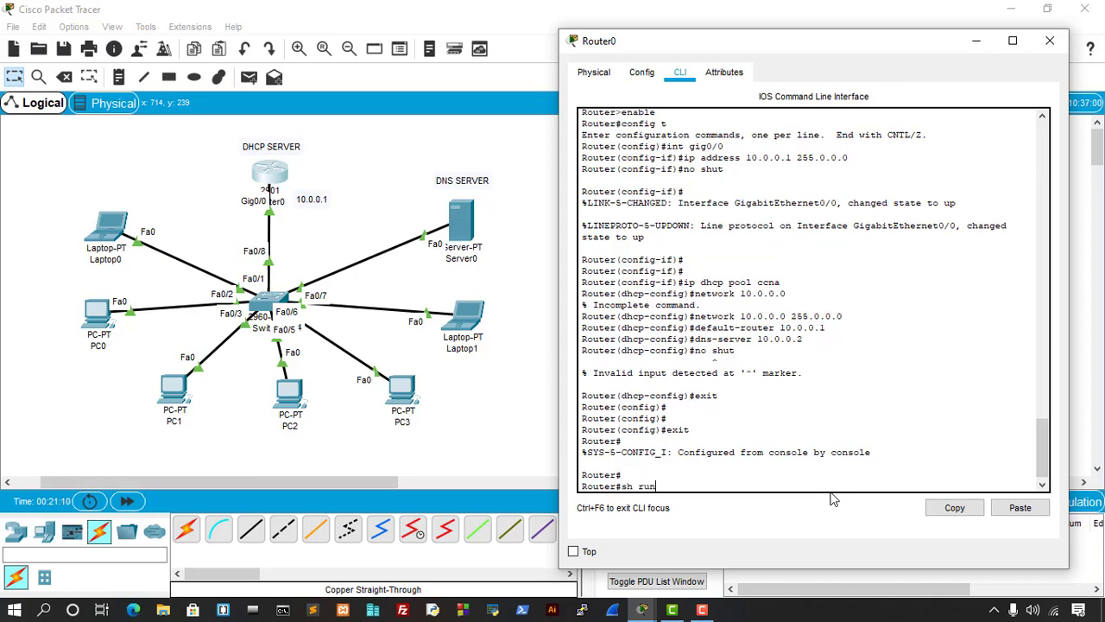
Display Router0's running configuration with "sh run" and review the ccna DHCP pool and interface settings through to the end.
key(Return)
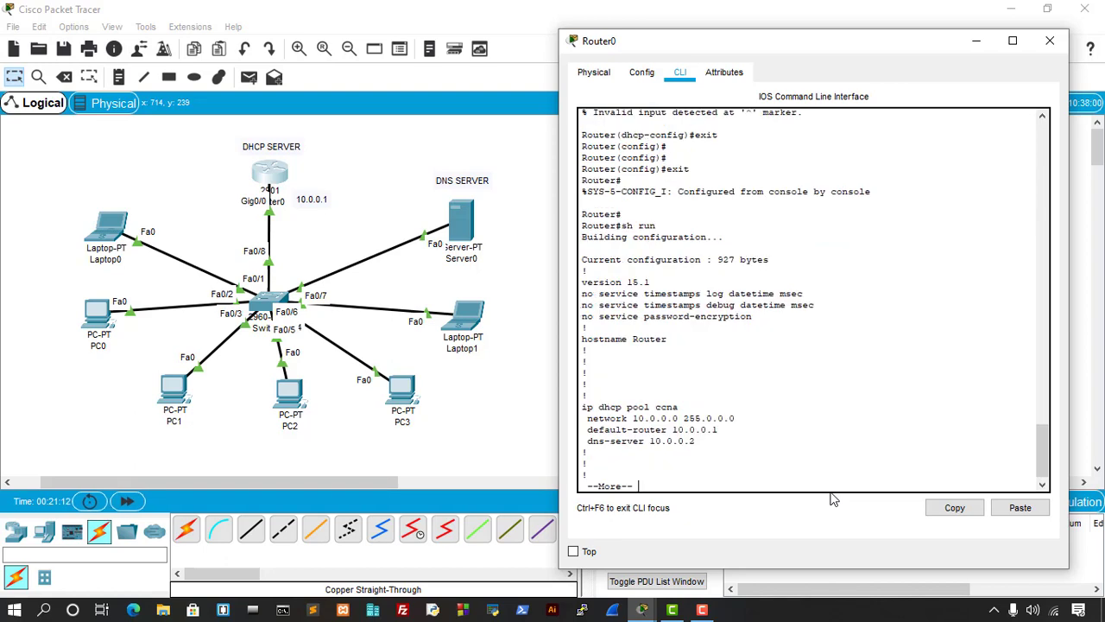
key(Return)
key(Return)
key(Return)
key(Return)
key(Return)
key(Return)
key(Return)
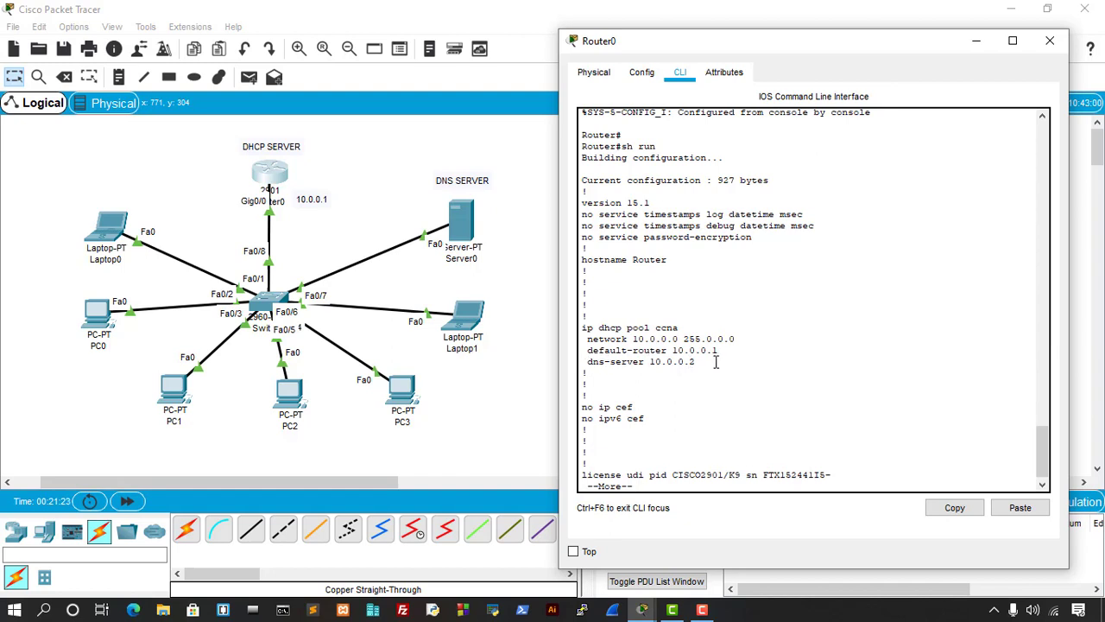
key(Return)
key(Return)
key(Return)
key(Return)
key(Return)
key(Return)
key(Return)
key(Return)
key(Return)
key(Return)
key(Return)
key(Return)
key(Return)
key(Return)
key(Return)
key(Return)
key(Return)
key(Return)
key(Return)
key(Return)
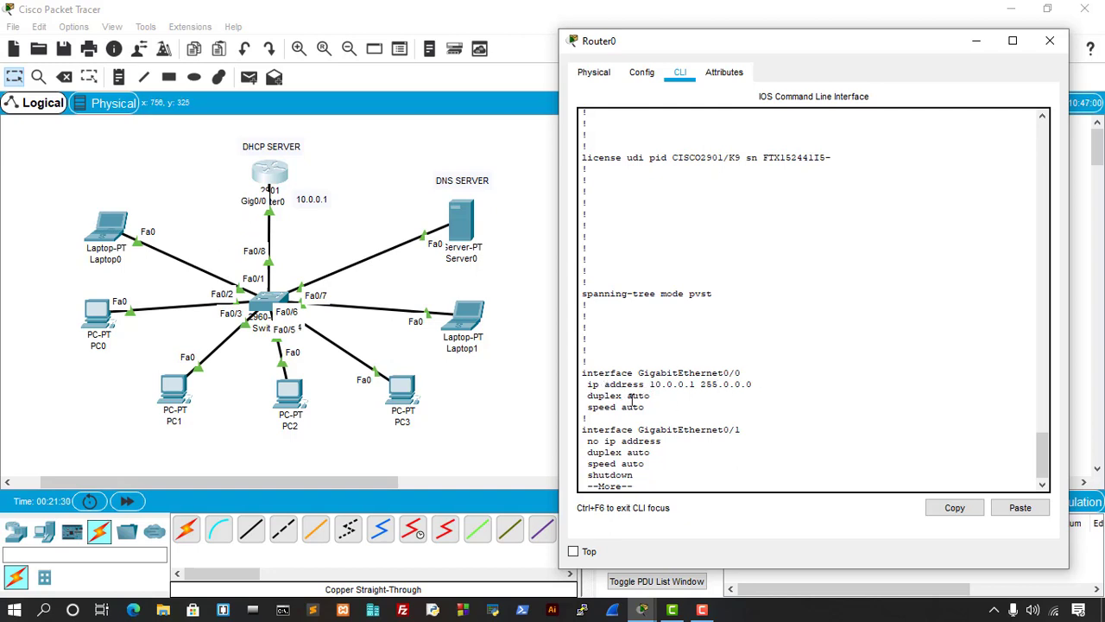
key(space)
key(space)
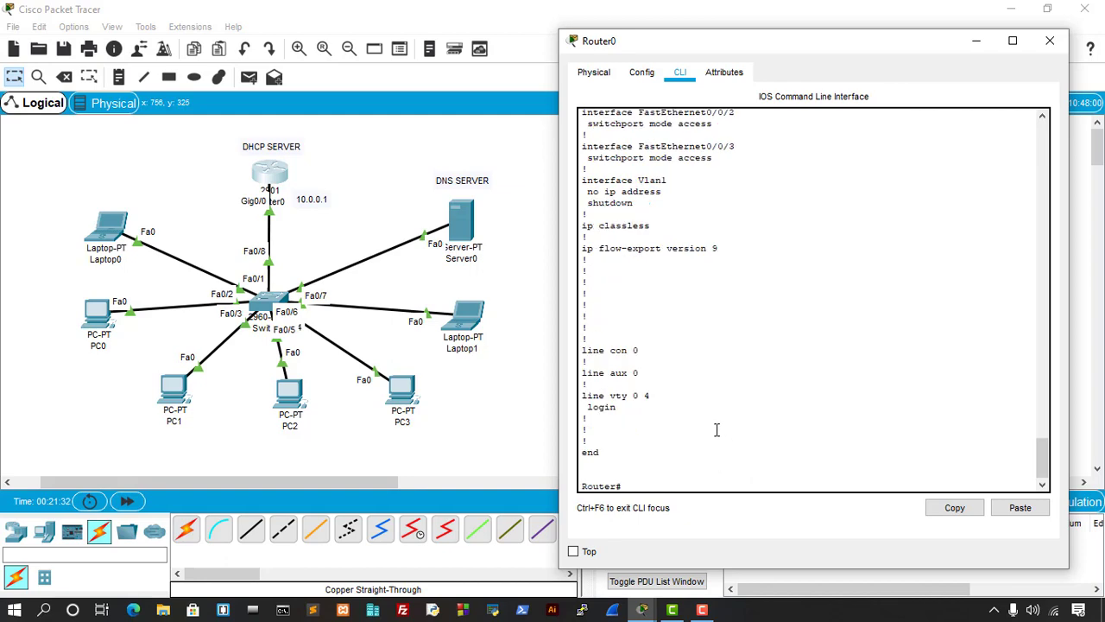
scroll(747, 449, up, 20)
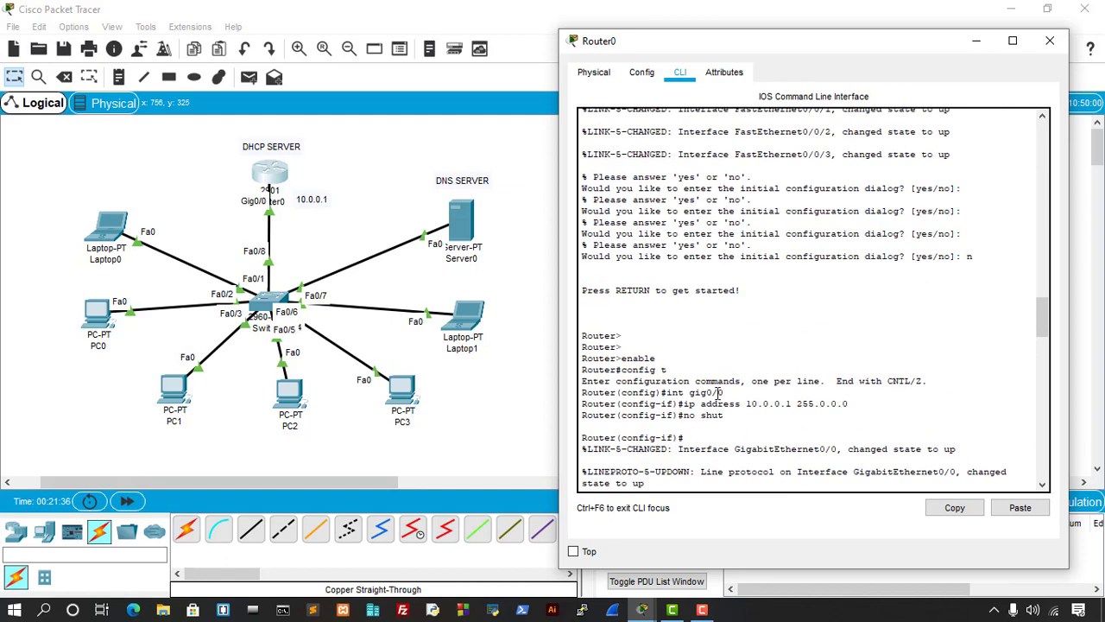
scroll(757, 334, down, 20)
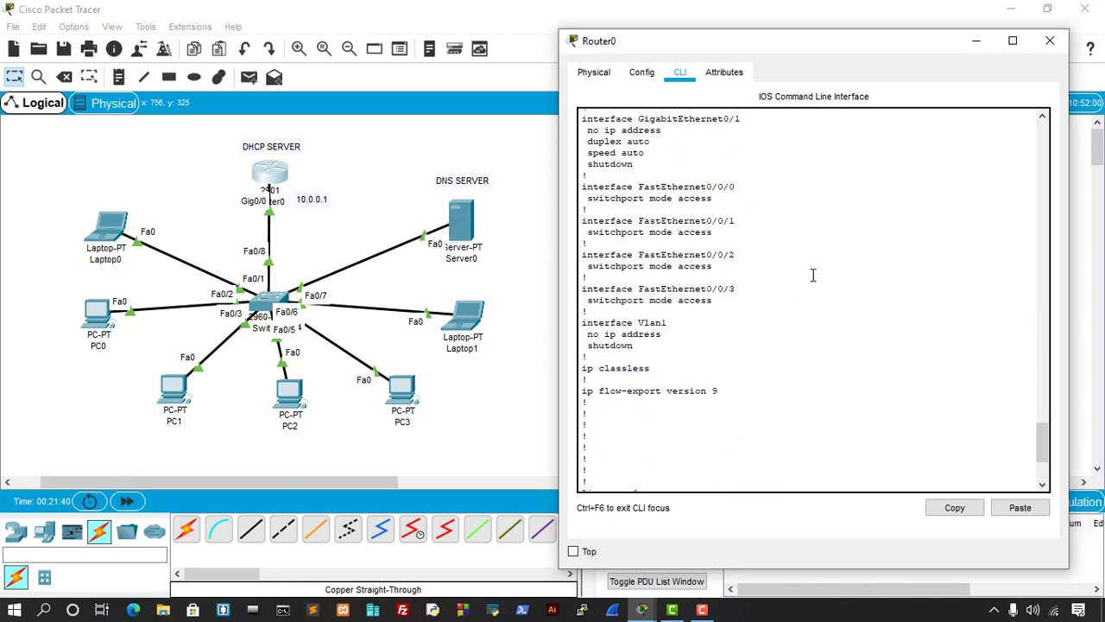
Save Router0's configuration with the "write" command, exit the console session and close the router's window.
scroll(723, 453, down, 4)
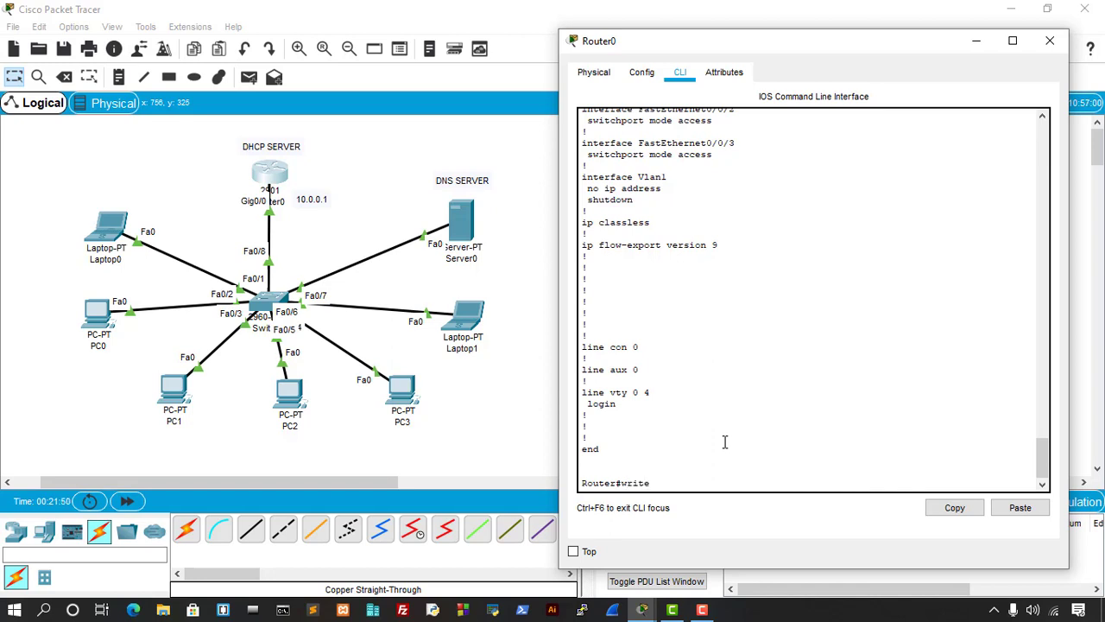
key(Return)
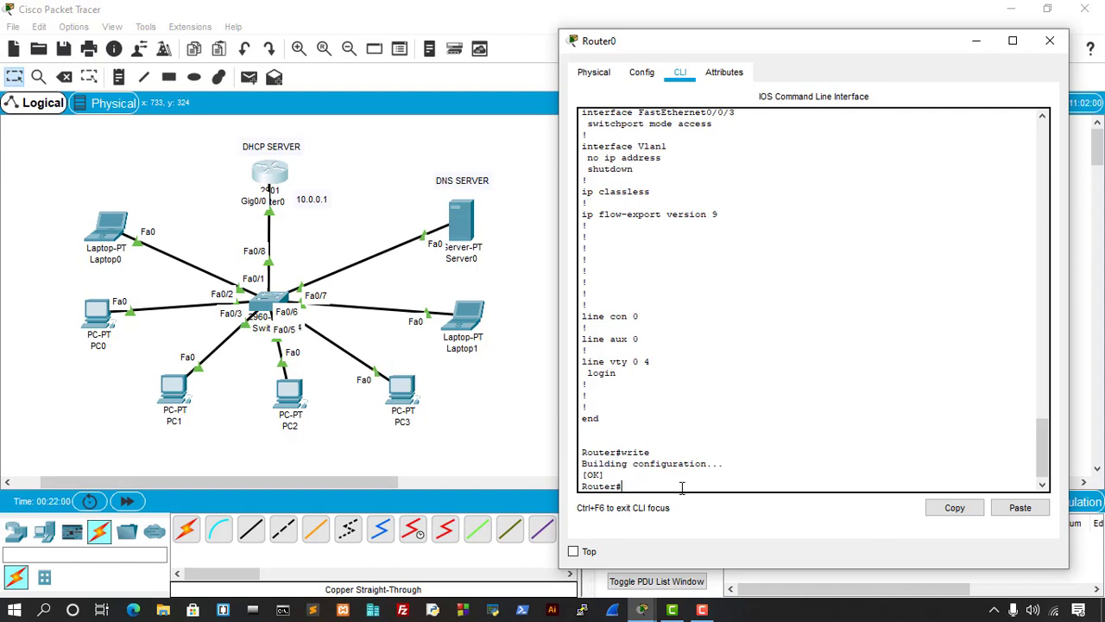
key(Return)
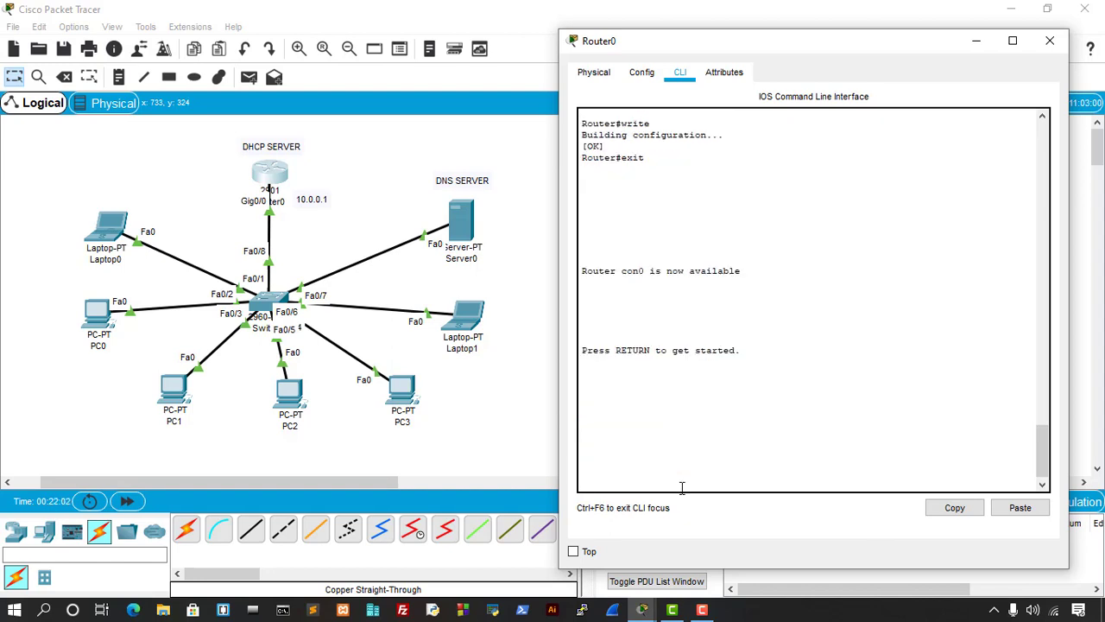
key(Return)
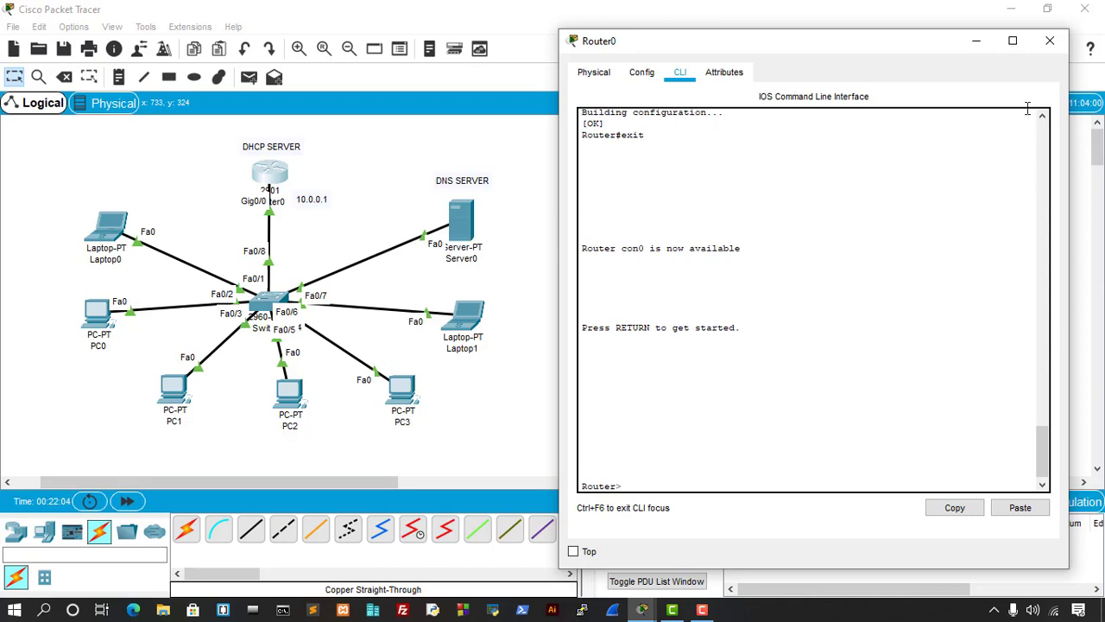
click(1050, 40)
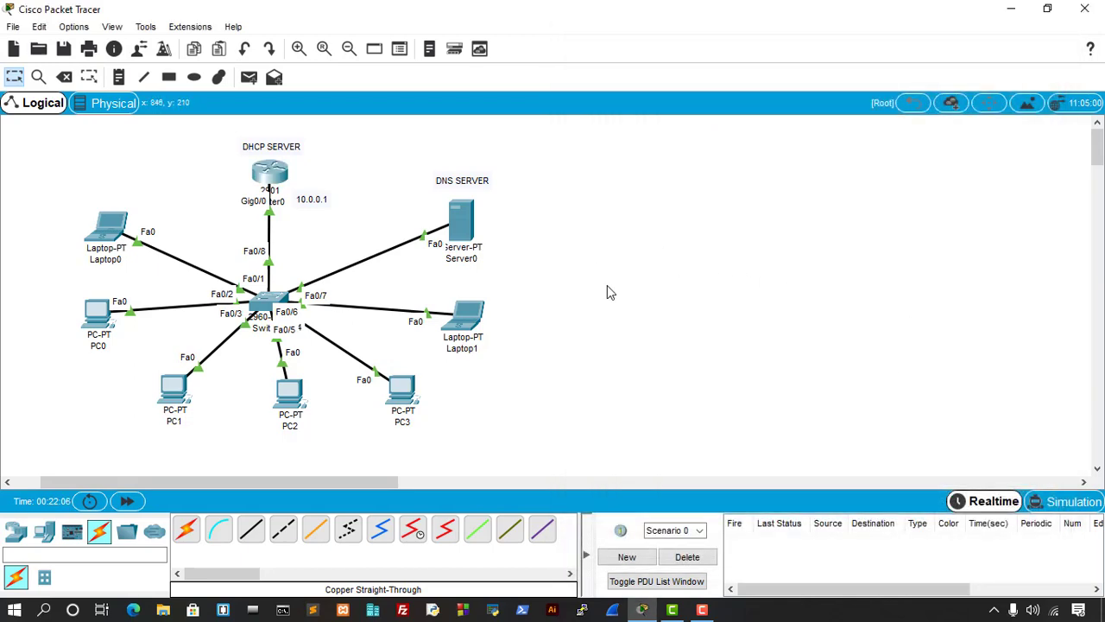
Switch Laptop0's FastEthernet0 IPv4 configuration to DHCP and close its window once the addresses are assigned.
click(109, 231)
drag(545, 80, 784, 105)
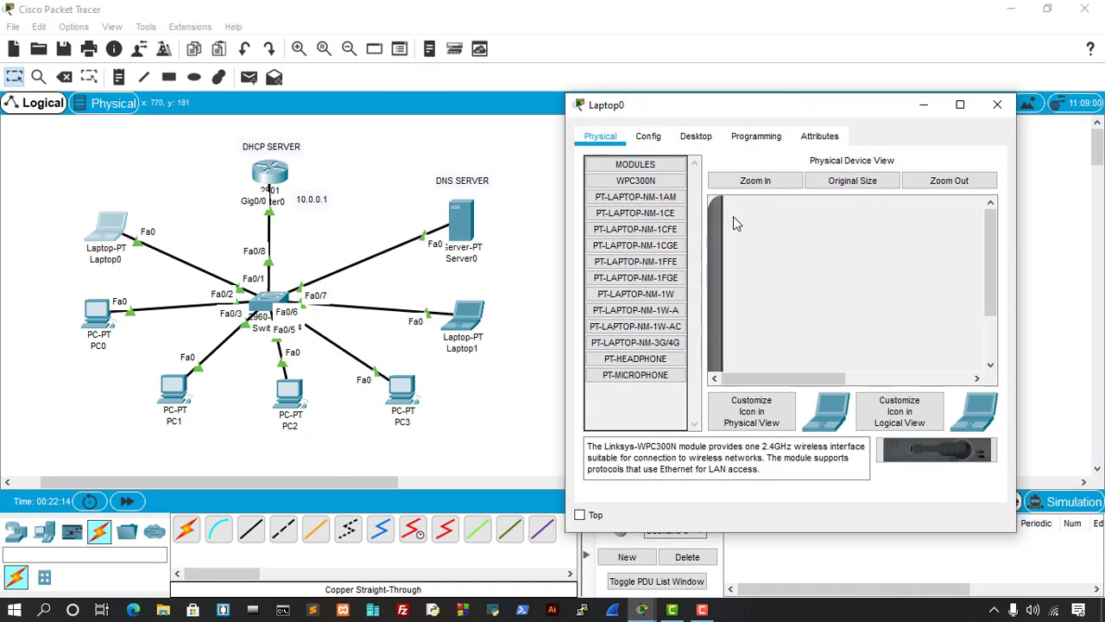
click(696, 138)
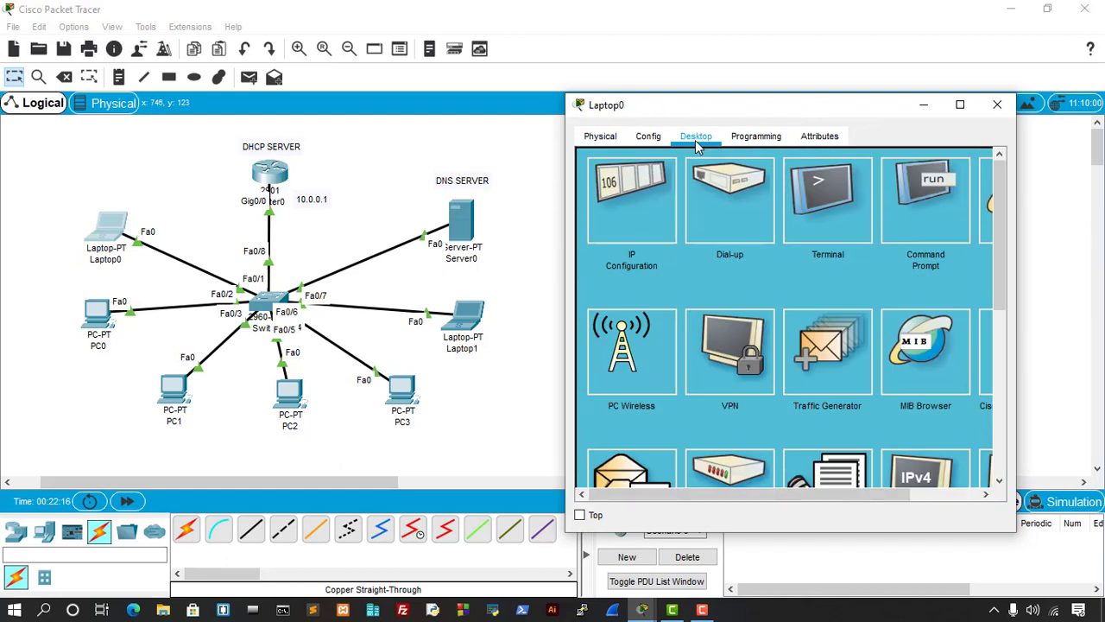
click(656, 215)
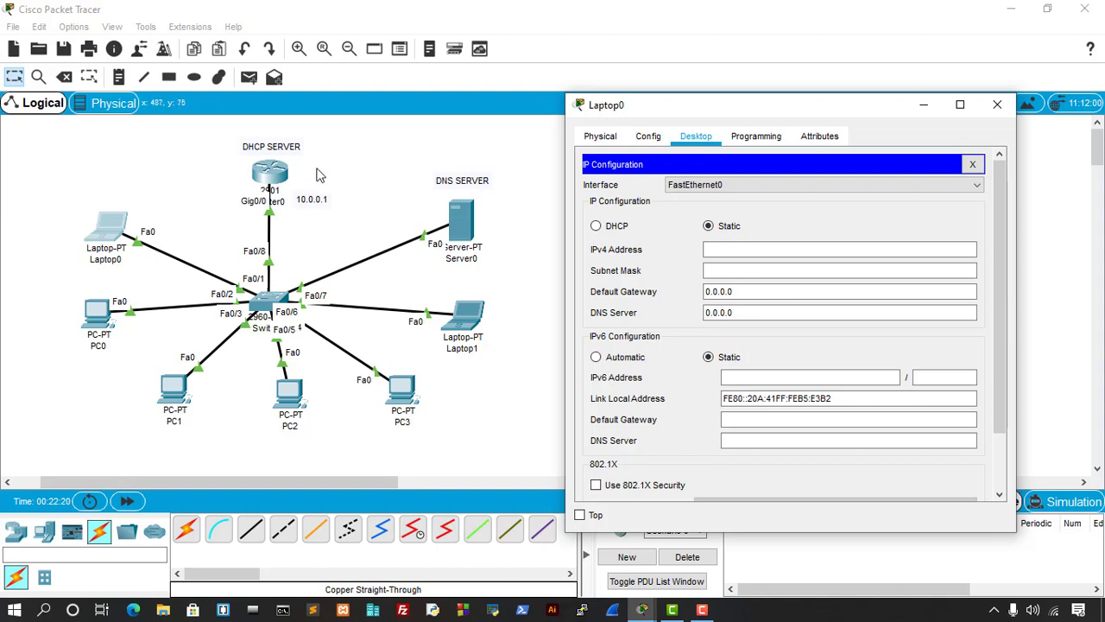
click(597, 228)
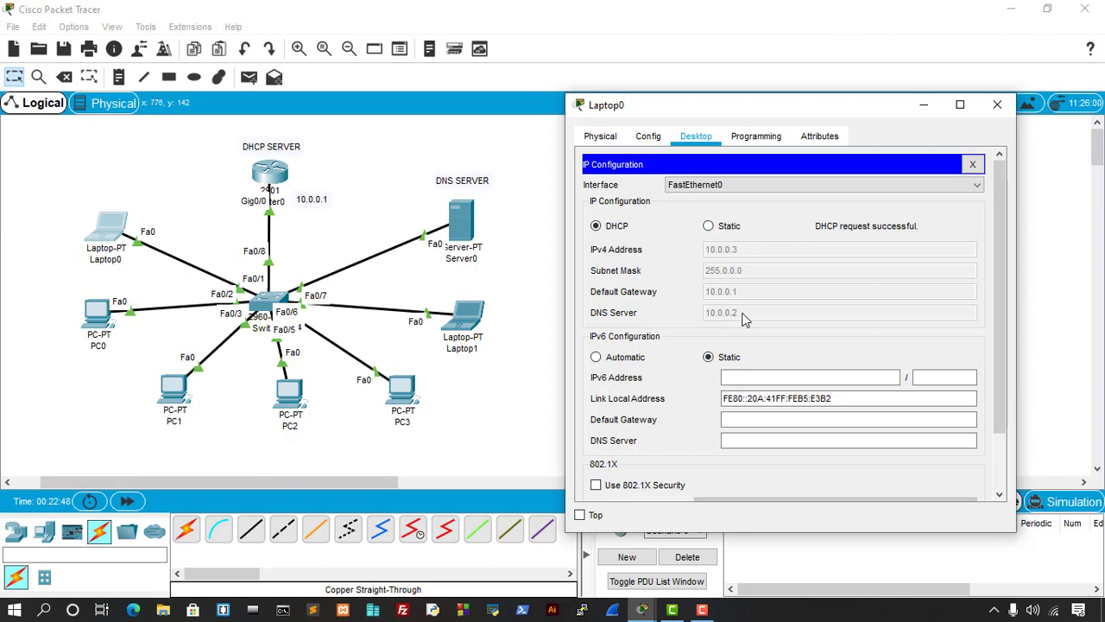
click(997, 104)
Switch PC0's IPv4 configuration from static to DHCP and close its window.
click(97, 315)
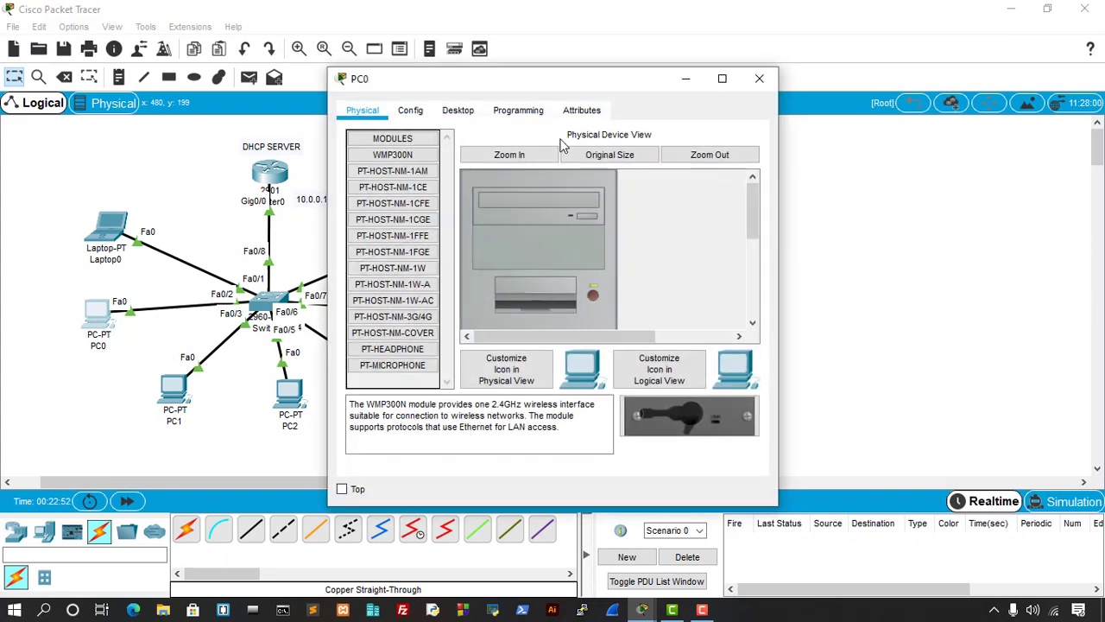
drag(556, 85, 774, 124)
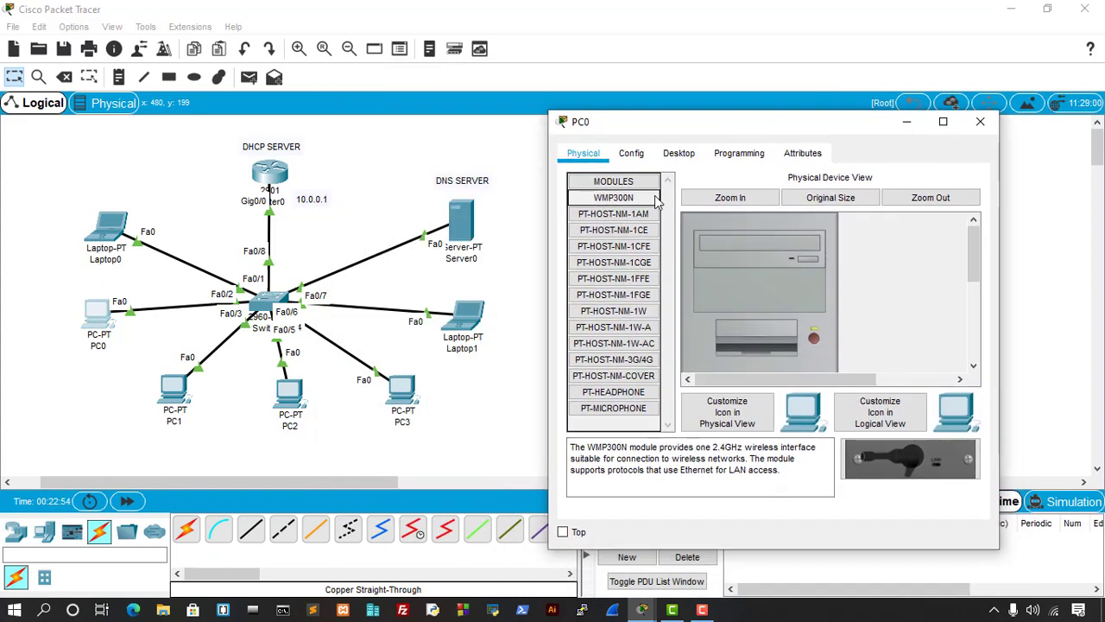
click(676, 153)
click(609, 225)
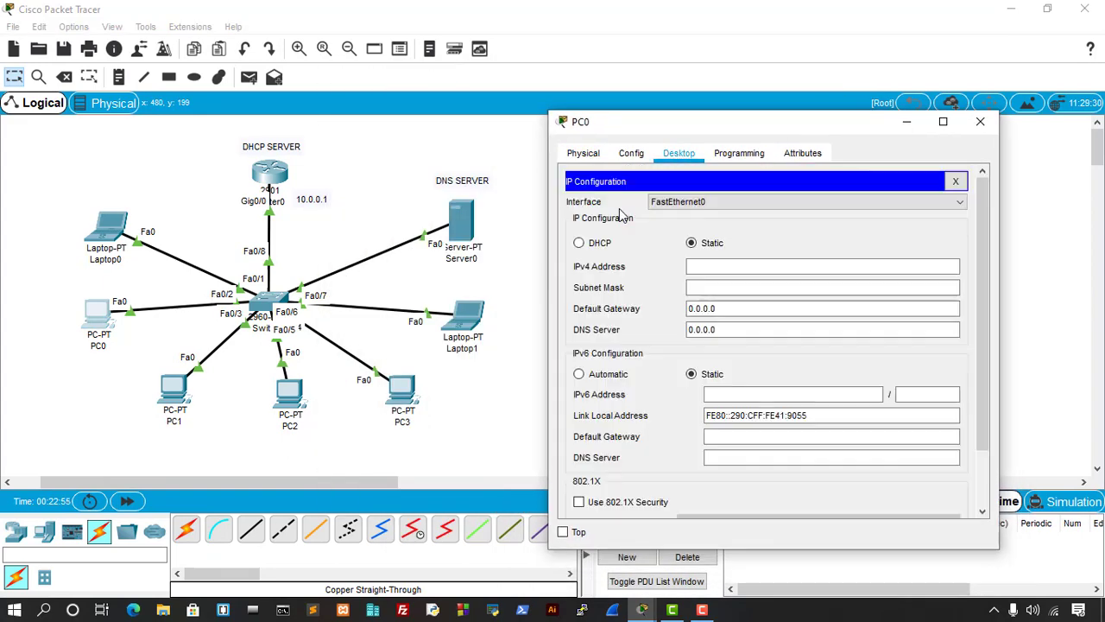
click(590, 242)
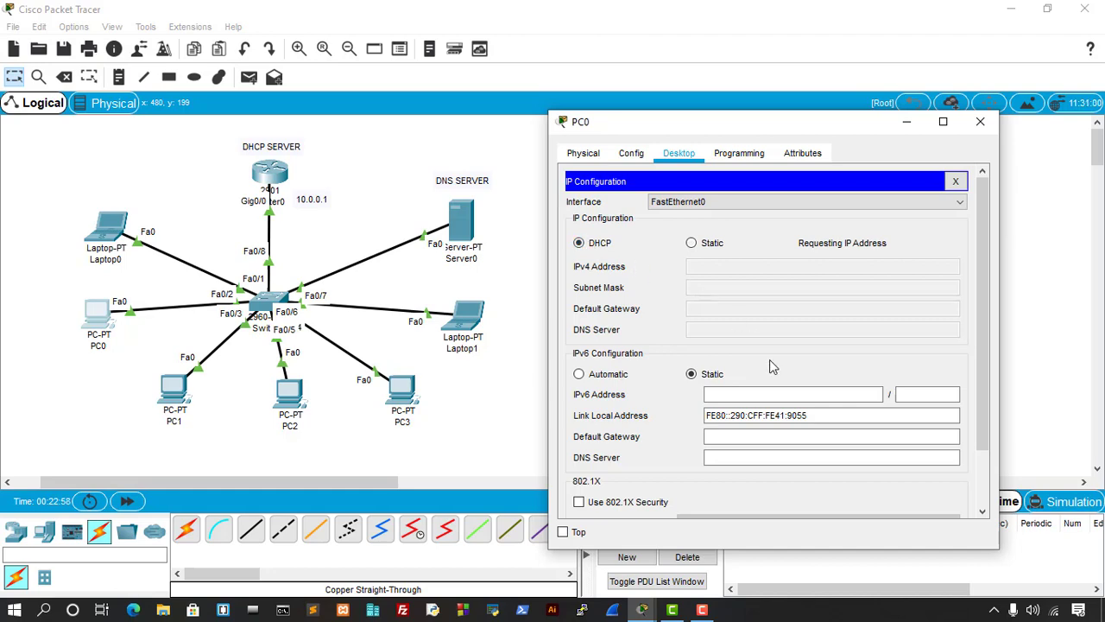
click(980, 122)
Have PC1 obtain its IPv4 settings through DHCP and close its window.
click(175, 397)
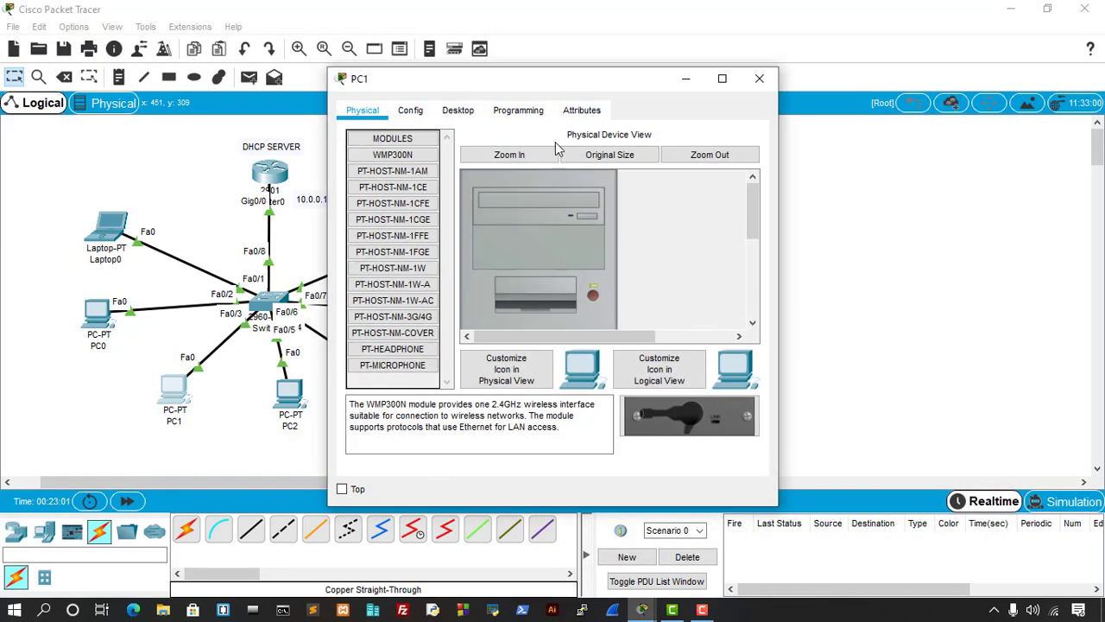
click(458, 113)
drag(623, 83, 774, 130)
click(660, 241)
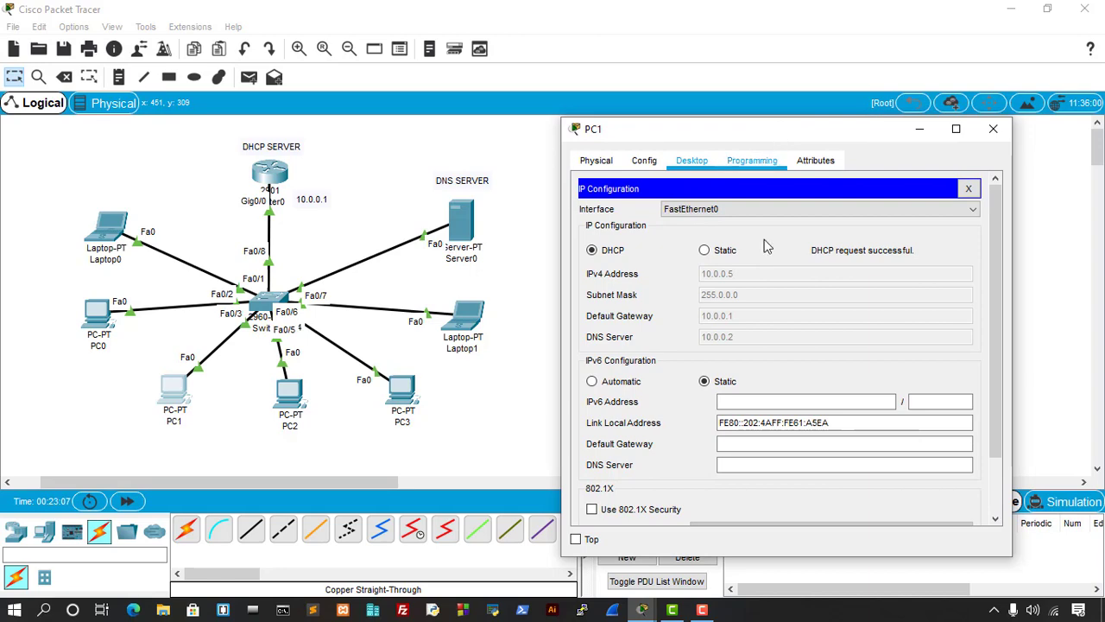
click(993, 129)
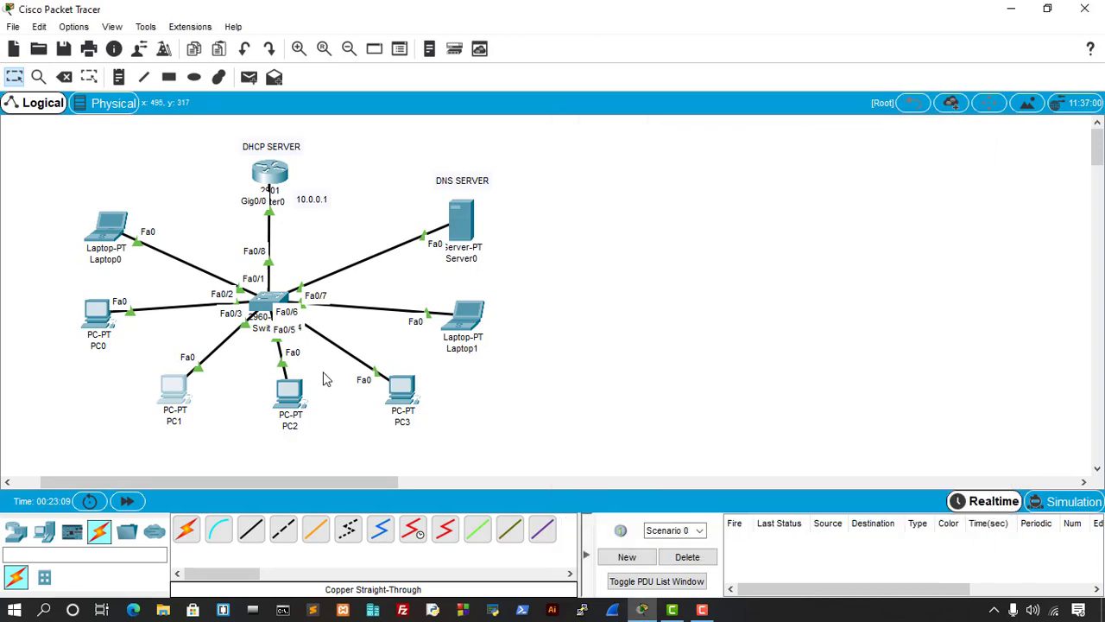
Set PC2's IPv4 configuration to DHCP so the router assigns its address, and close its window.
click(290, 394)
drag(498, 90, 714, 136)
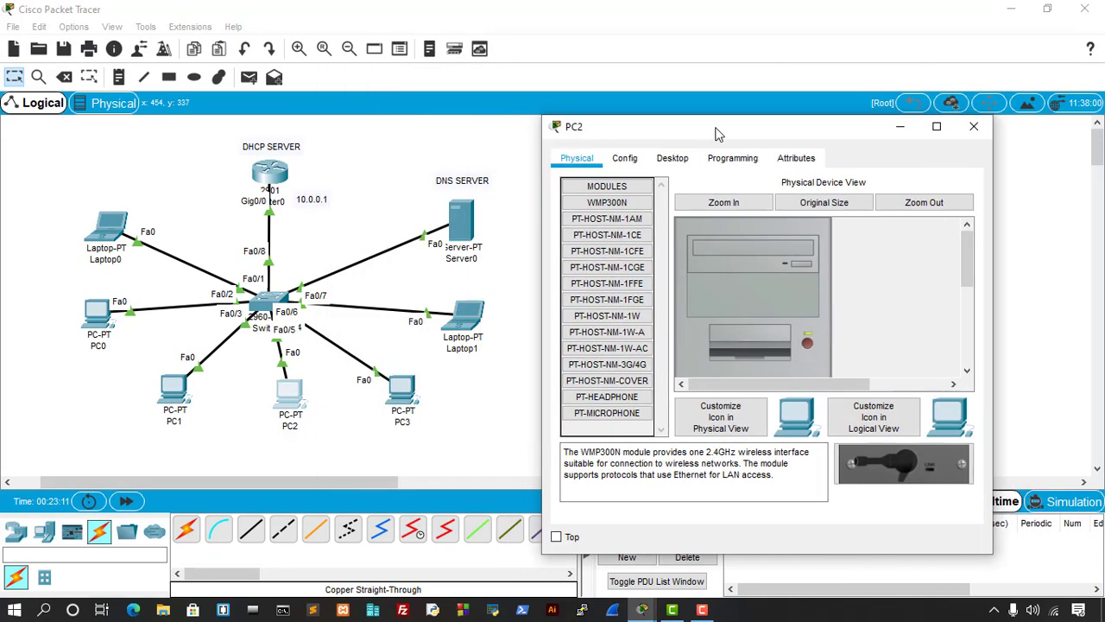
click(674, 157)
click(608, 221)
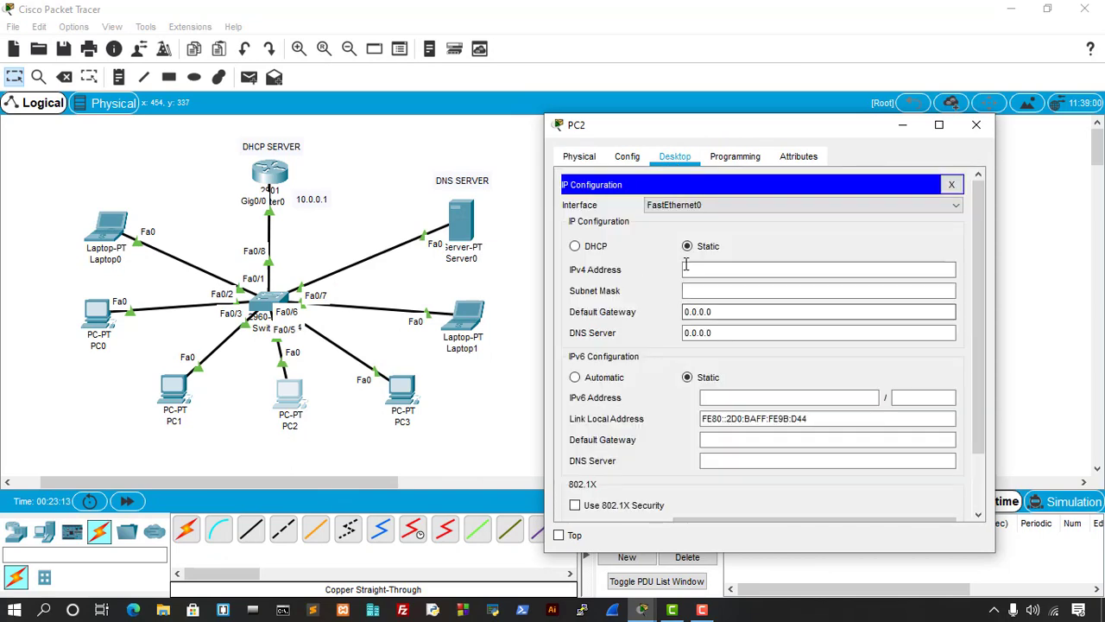
click(596, 248)
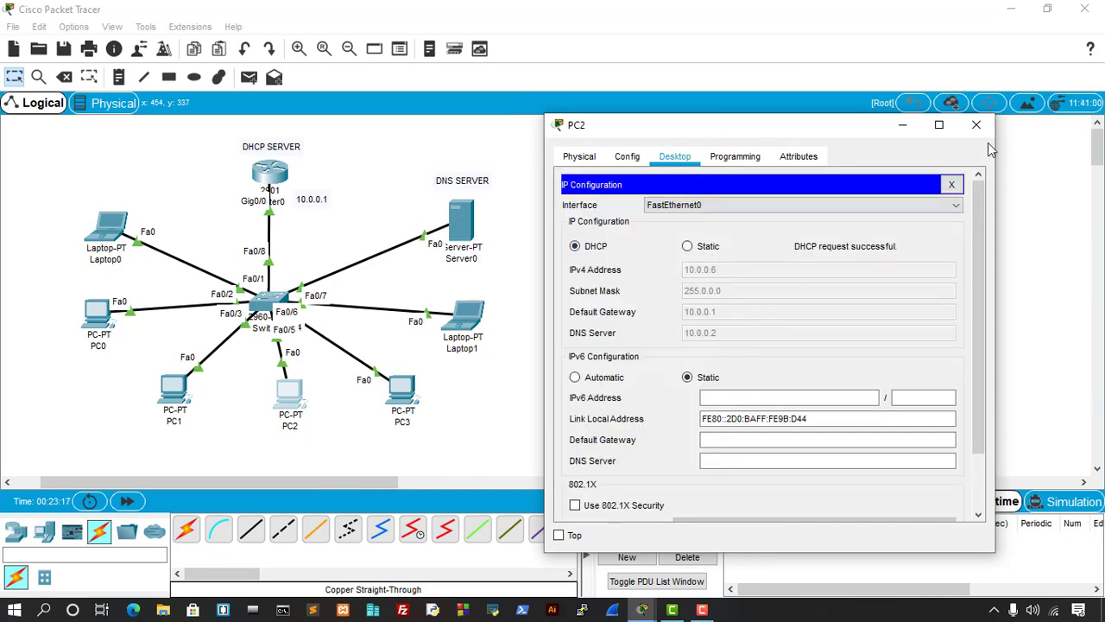
click(976, 125)
Set PC3's FastEthernet0 IPv4 configuration to DHCP and close its window.
click(402, 390)
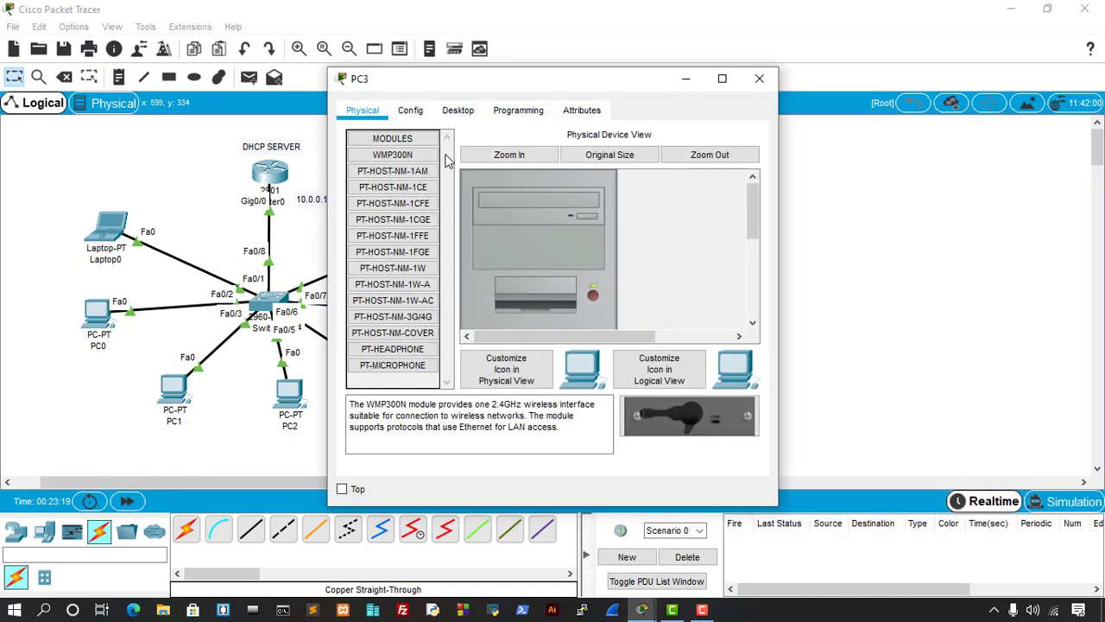
click(458, 110)
click(395, 164)
drag(586, 87, 792, 138)
click(563, 250)
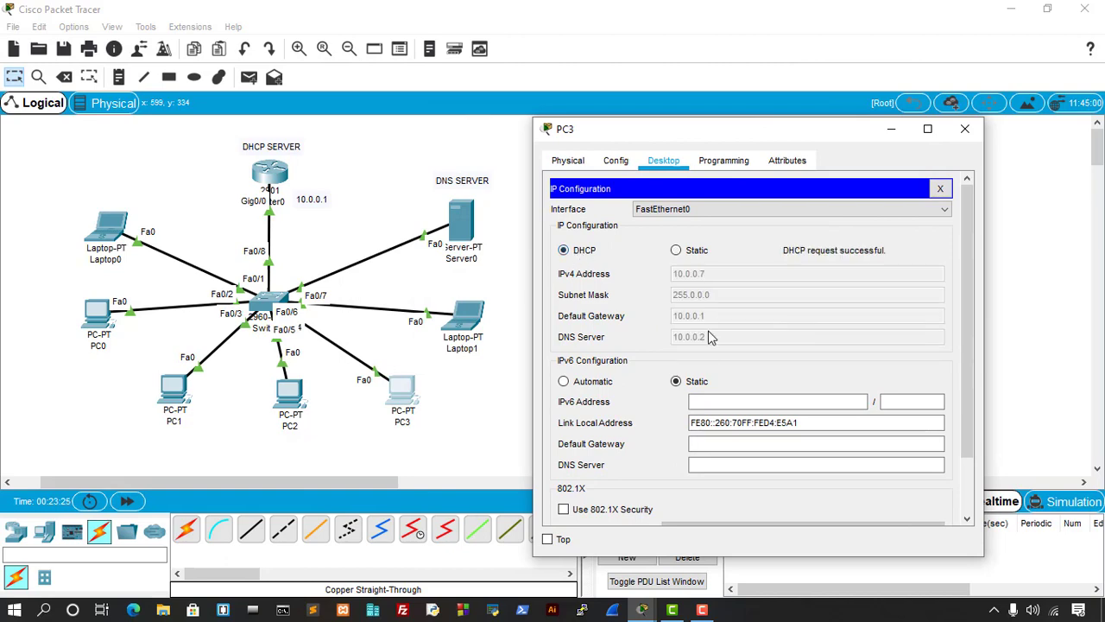
click(964, 128)
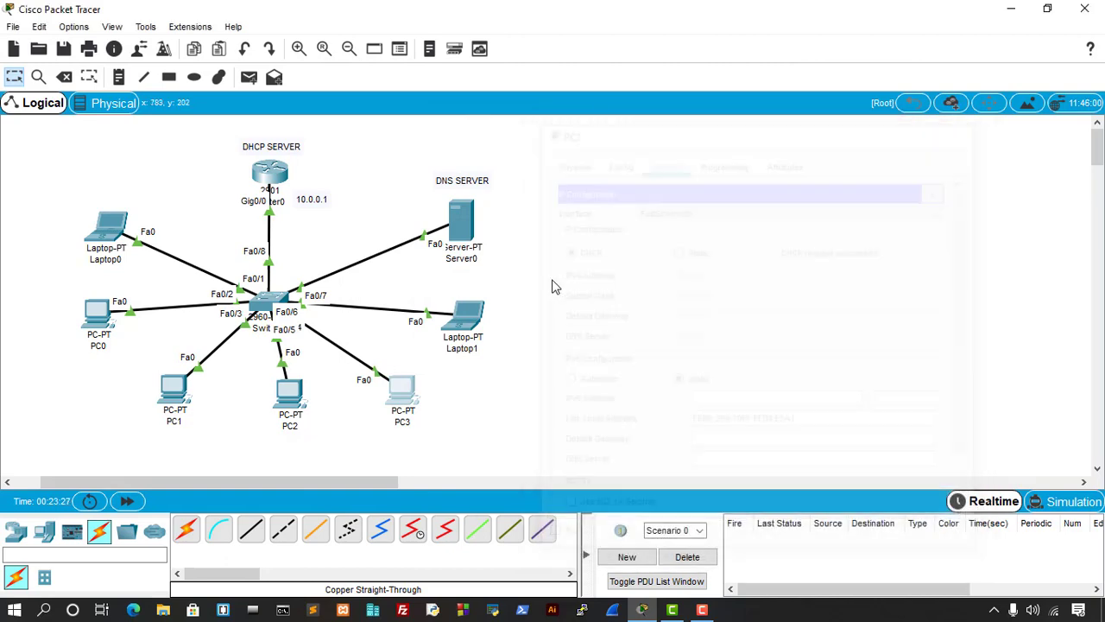
Request Laptop1's IPv4 address through DHCP in its IP configuration and close its window.
click(471, 321)
click(458, 109)
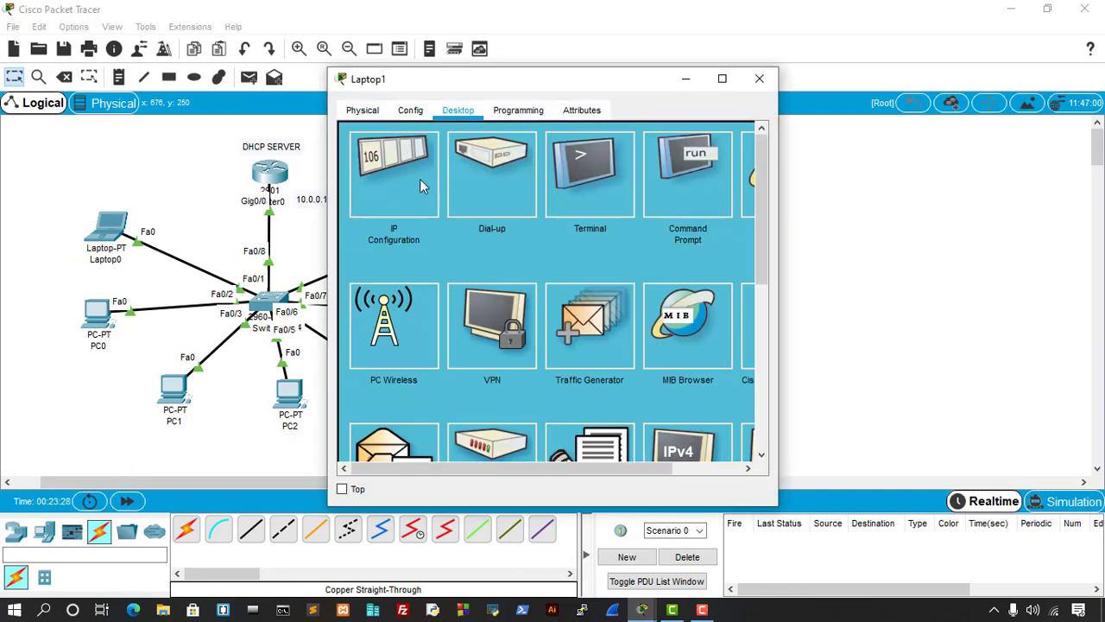
click(394, 177)
click(358, 200)
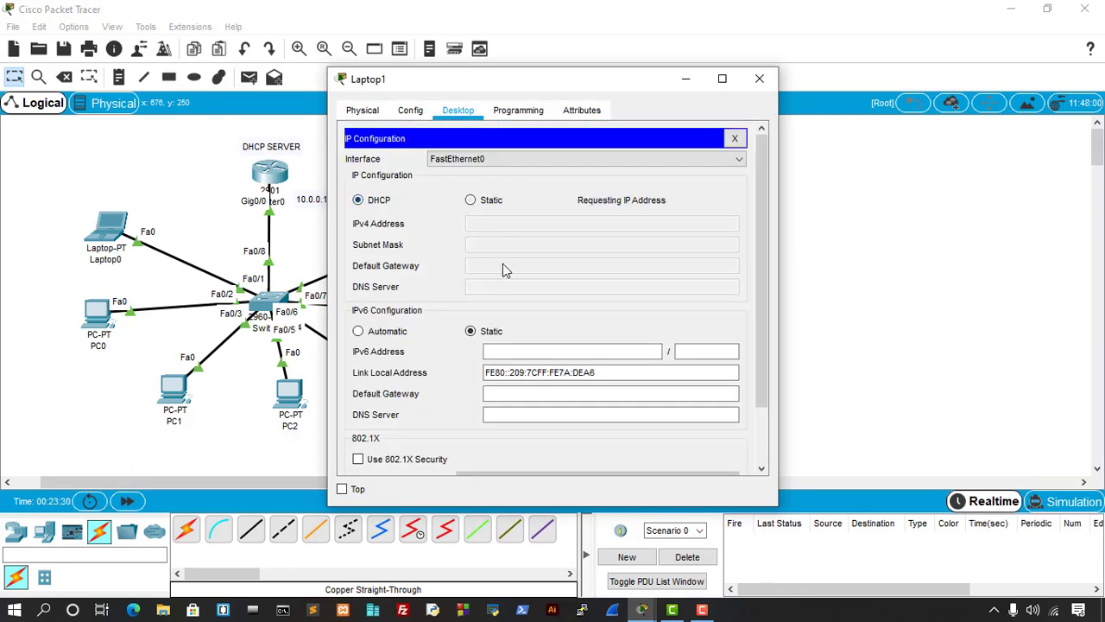
drag(553, 88, 732, 126)
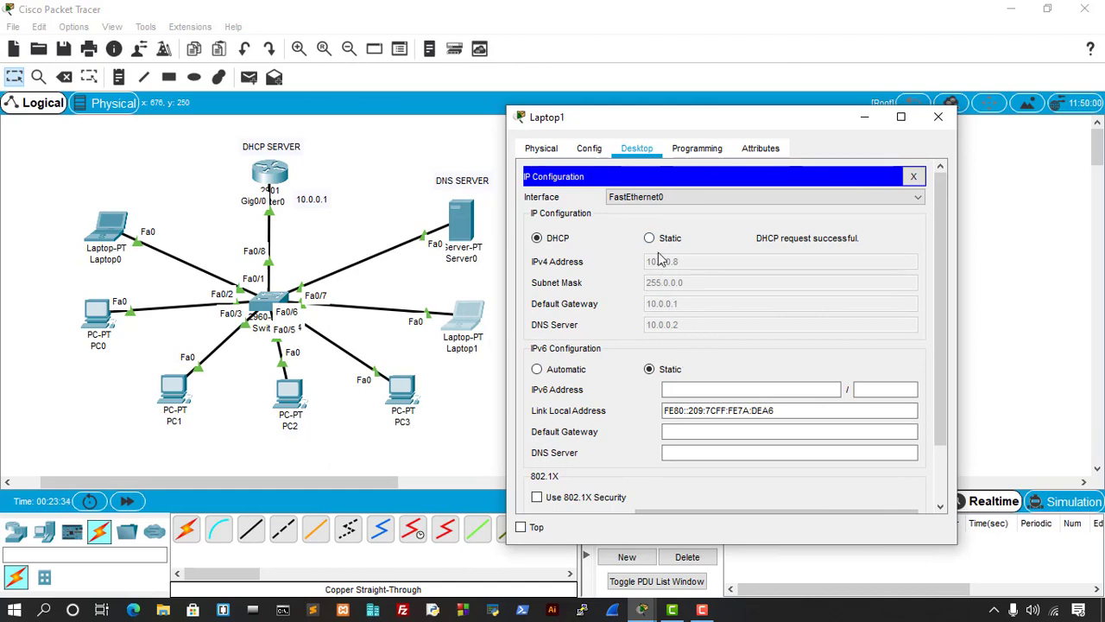
click(937, 118)
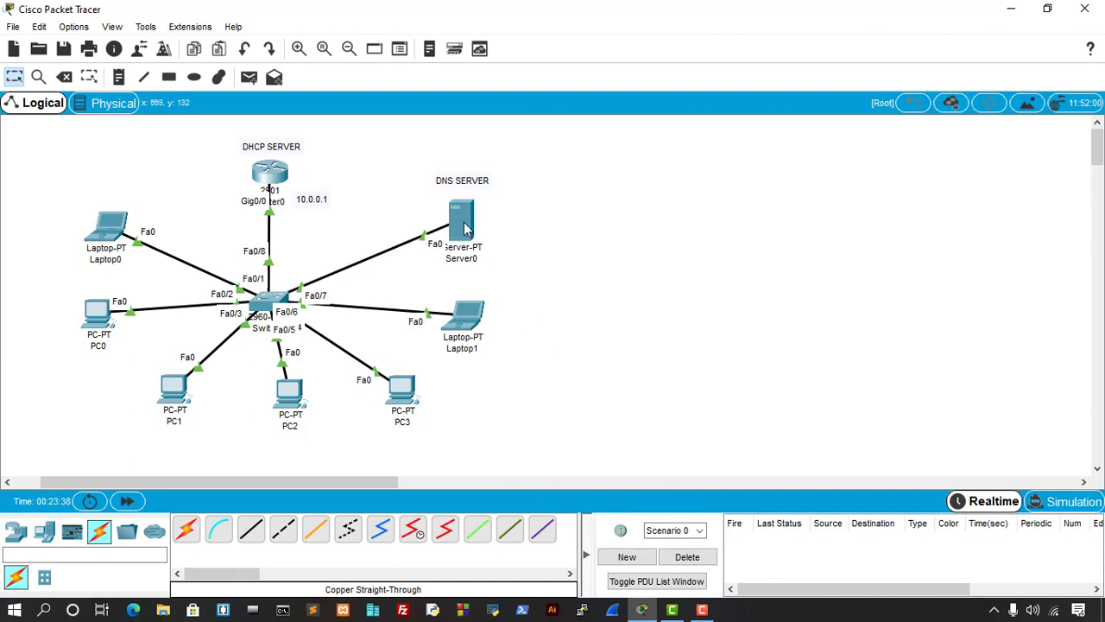
Check Server0's static IP configuration, including its gateway and DNS server, and close its window.
click(463, 228)
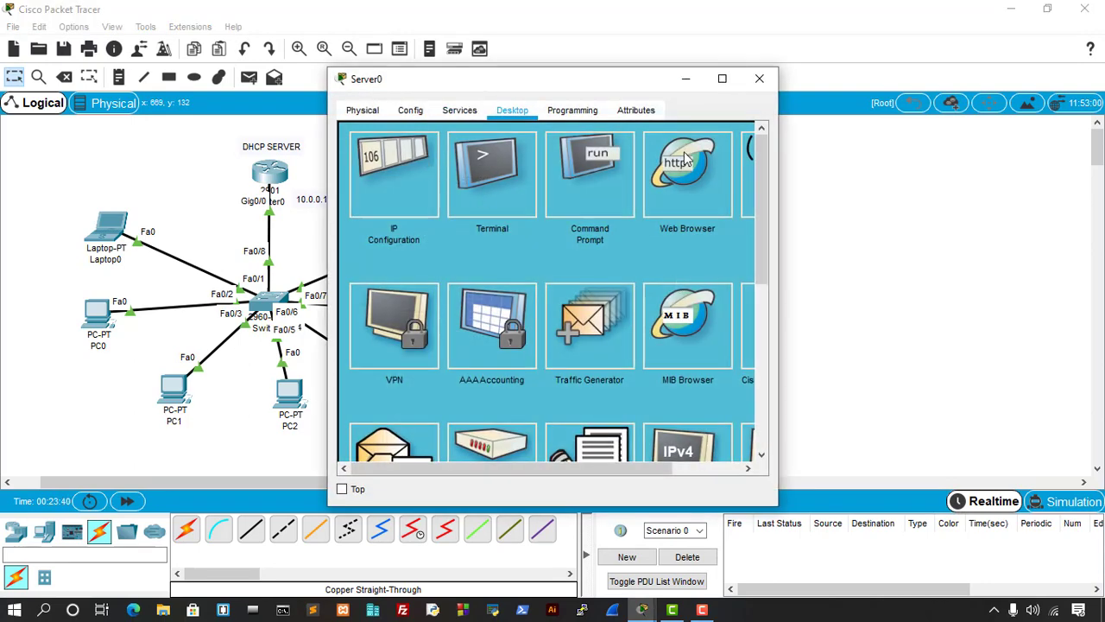
drag(493, 79, 673, 137)
click(583, 237)
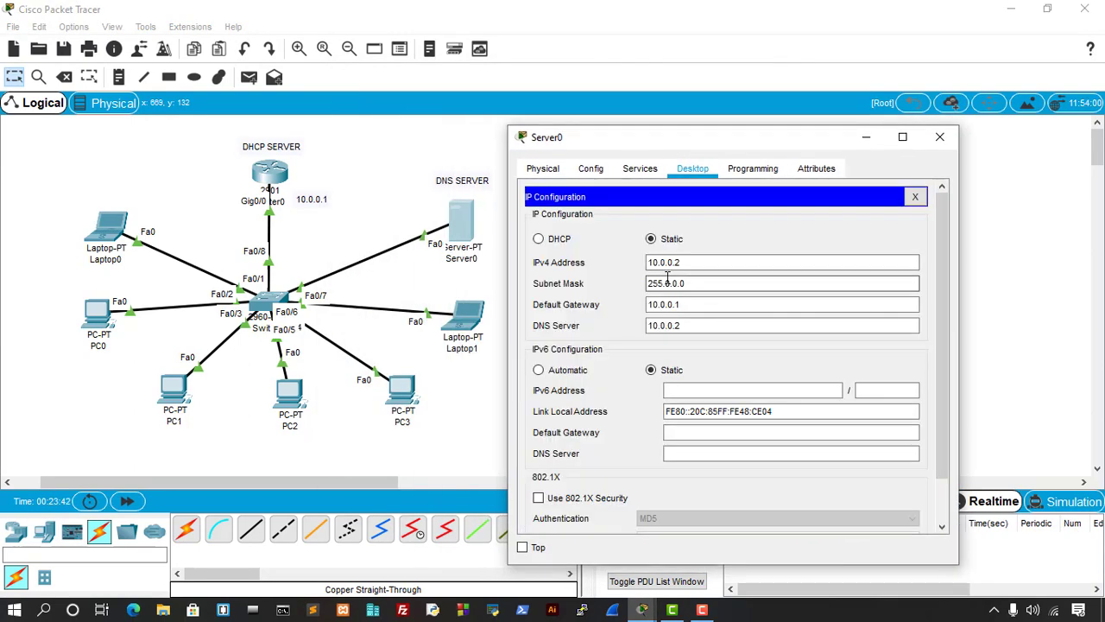
click(944, 150)
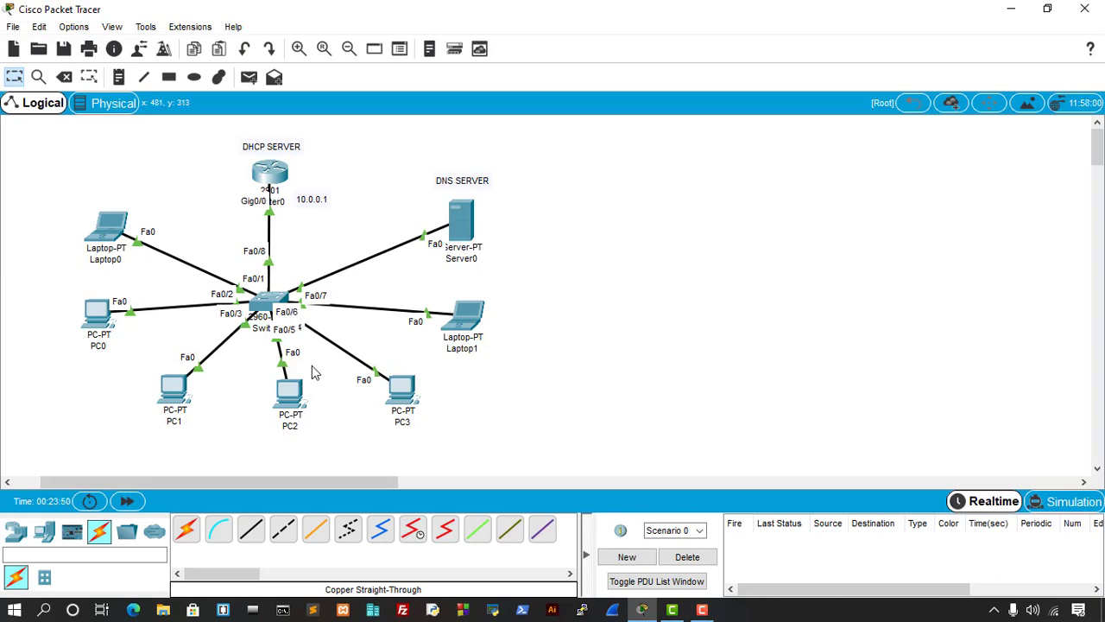
Move PC0 slightly downward in the topology to tidy the layout.
drag(99, 327, 102, 341)
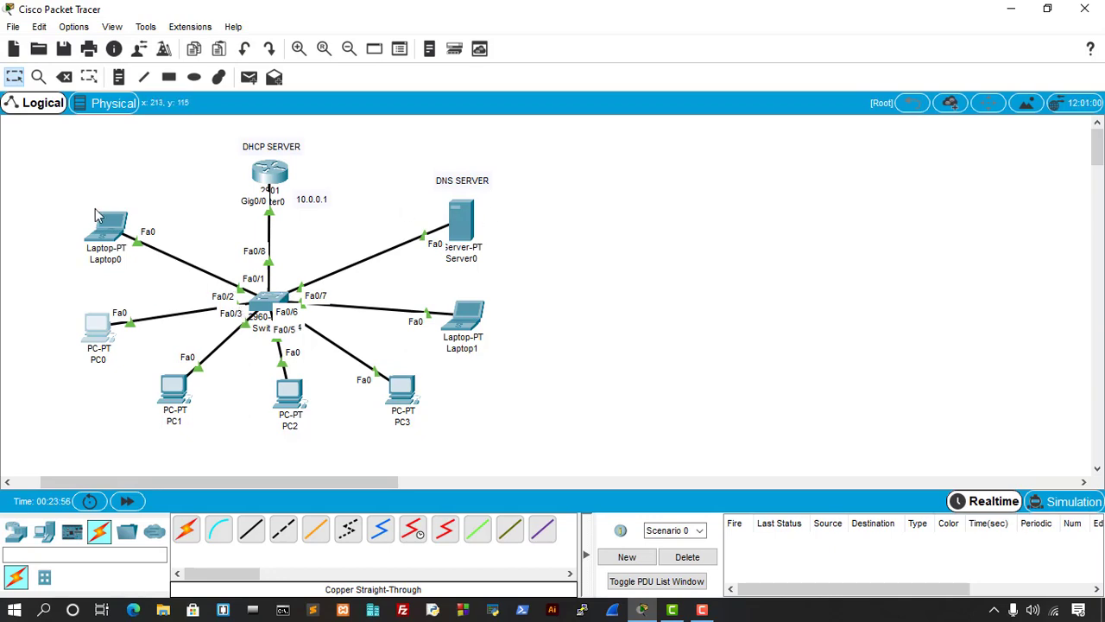
Open Laptop1's command prompt and run ipconfig to check its assigned IP configuration.
click(465, 323)
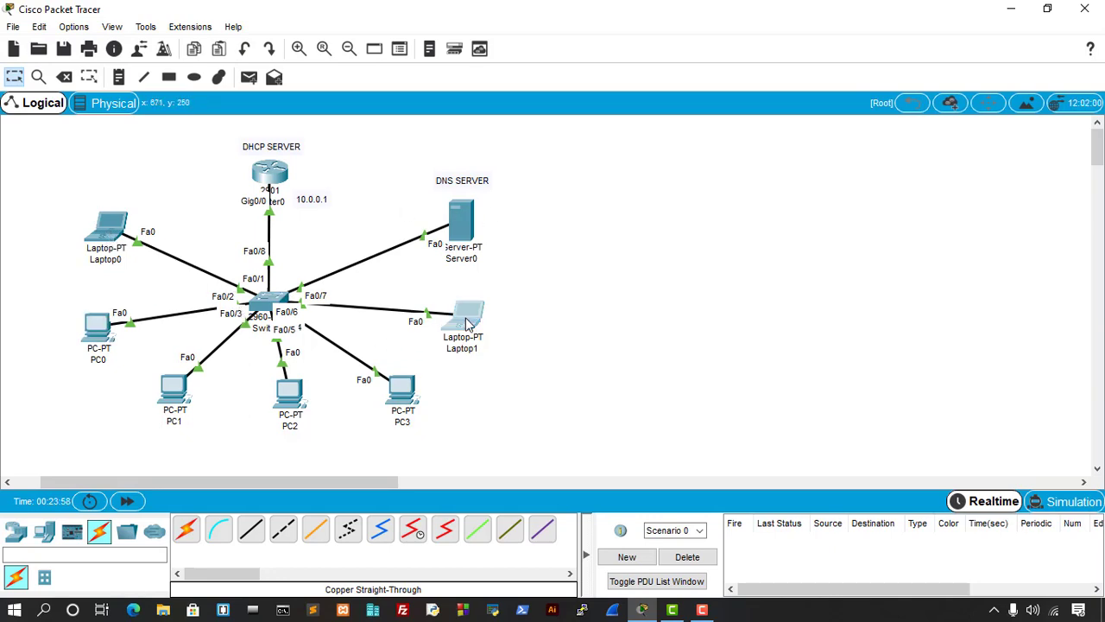
drag(578, 91, 787, 145)
click(953, 237)
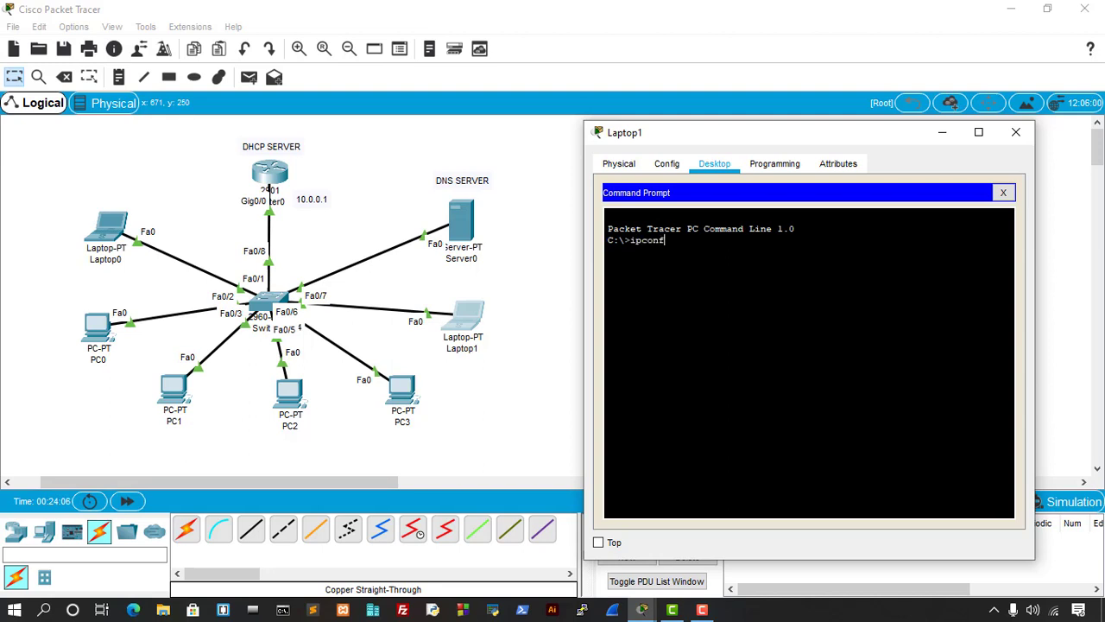
text(ipconfig)
key(Return)
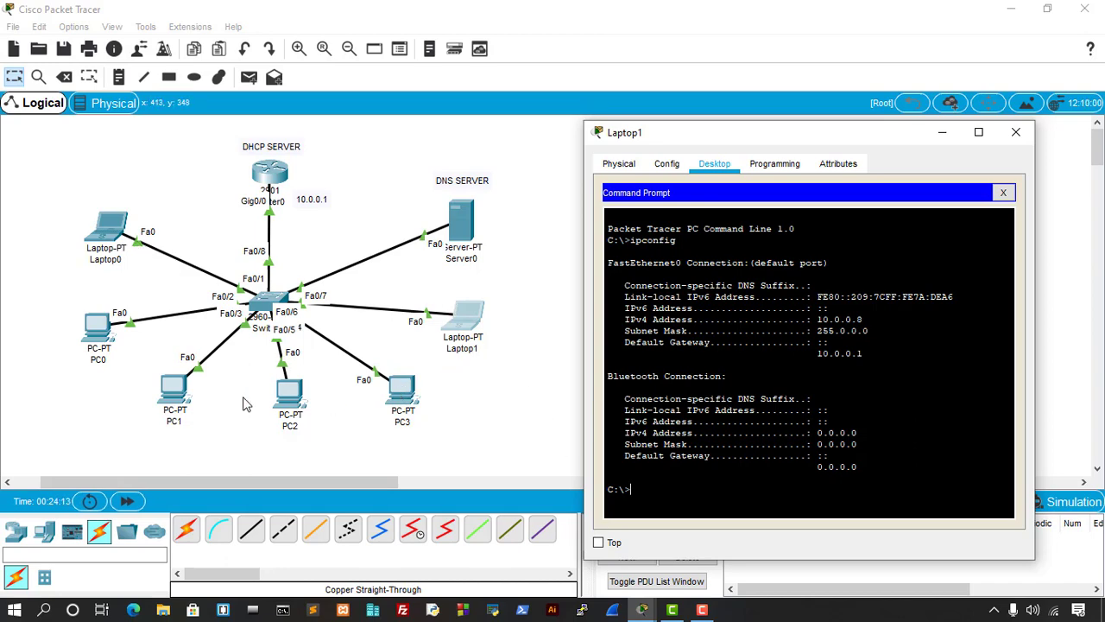
Ping 10.0.0.7 and 10.0.0.6 from Laptop1's command prompt to test connectivity.
text(ping 10)
text(.0.0.7)
key(Return)
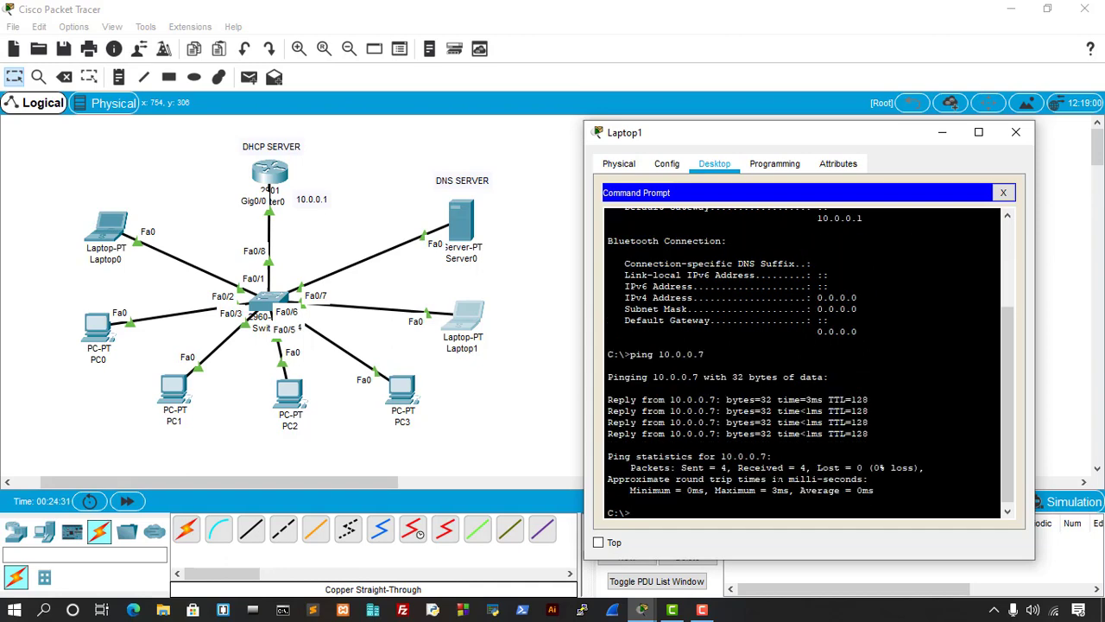
key(Return)
text(ping 10.0.0.6)
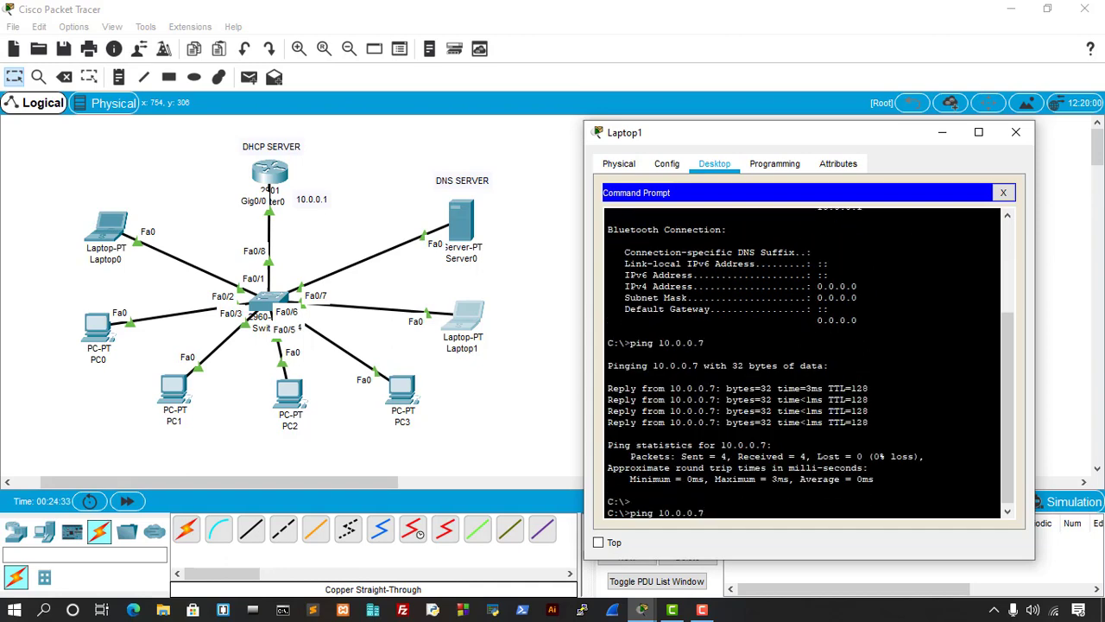
key(Return)
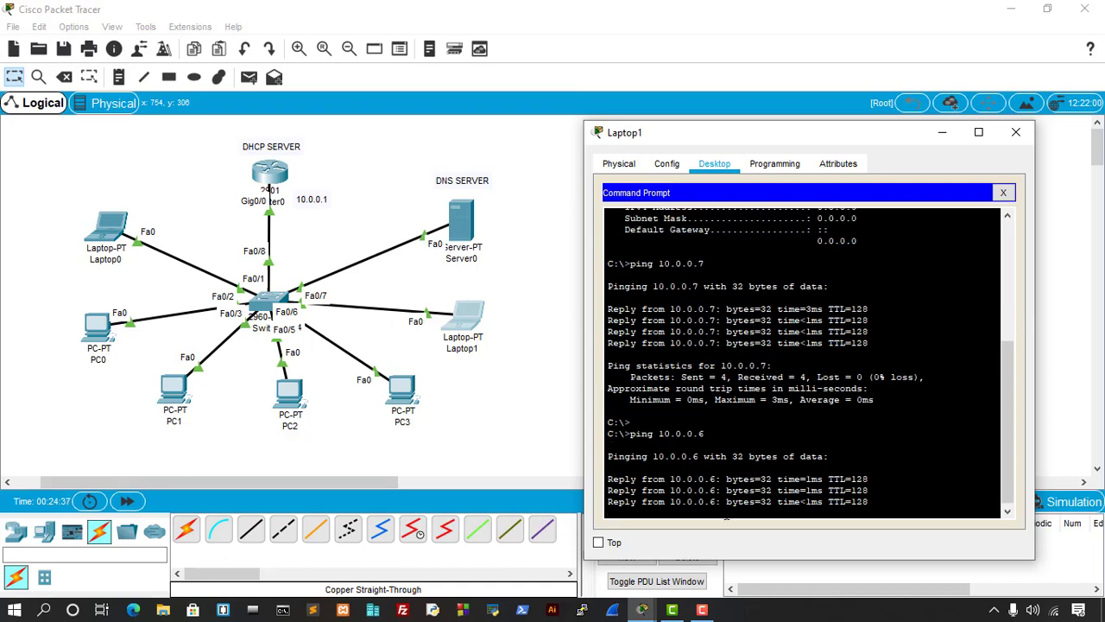
Test Laptop1's connectivity to 10.0.0.5 and 10.0.0.4 with ping.
key(Up)
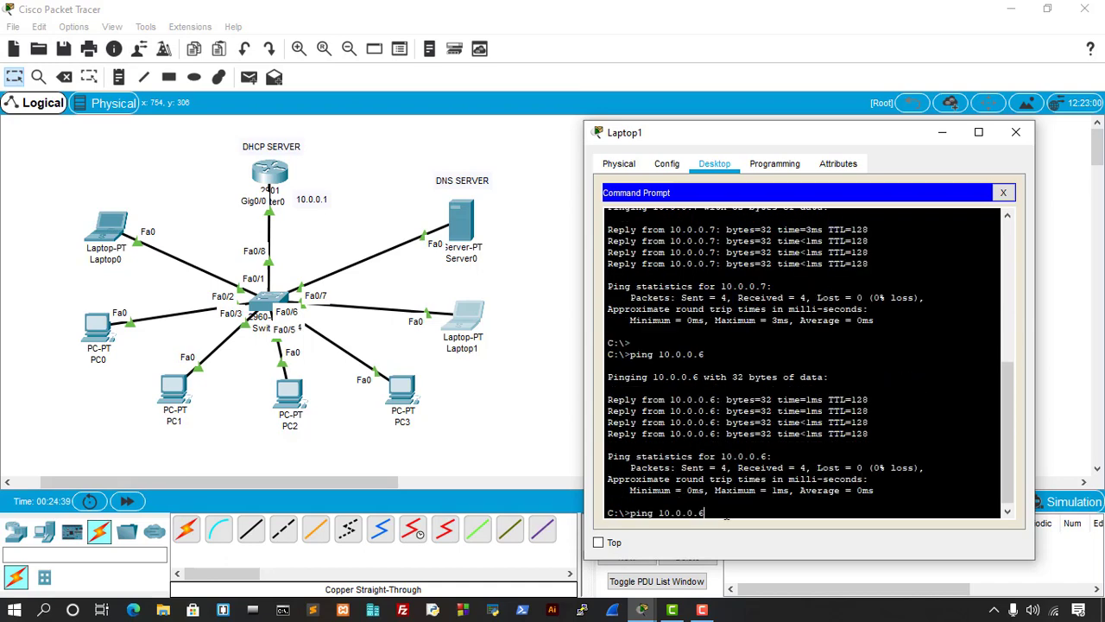
key(BackSpace)
key(Return)
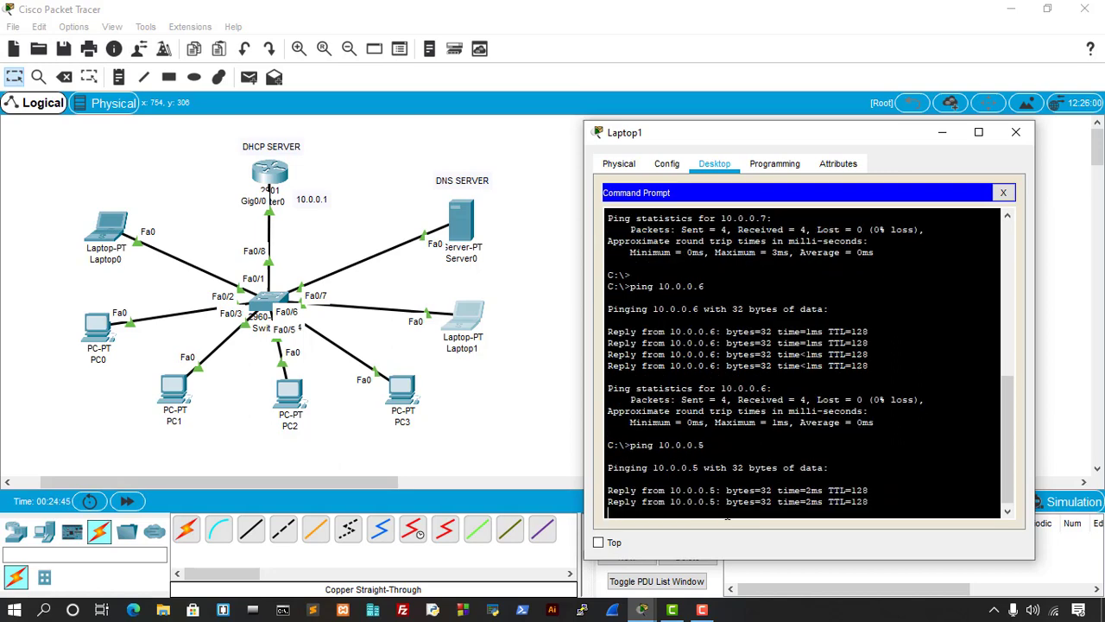
key(Return)
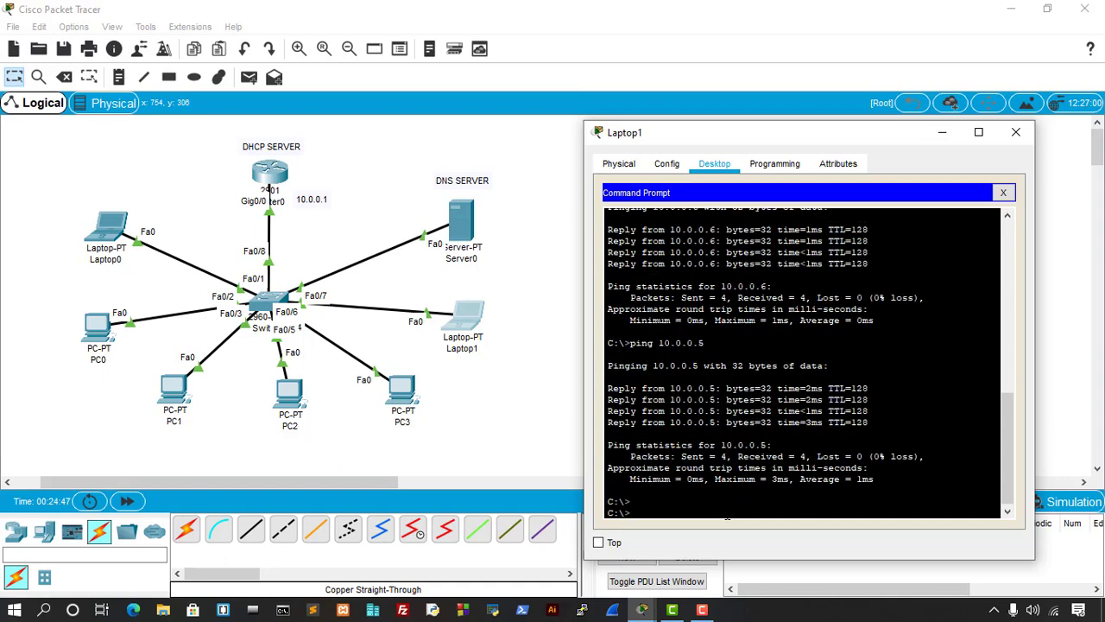
key(Up)
key(BackSpace)
text(4)
key(Return)
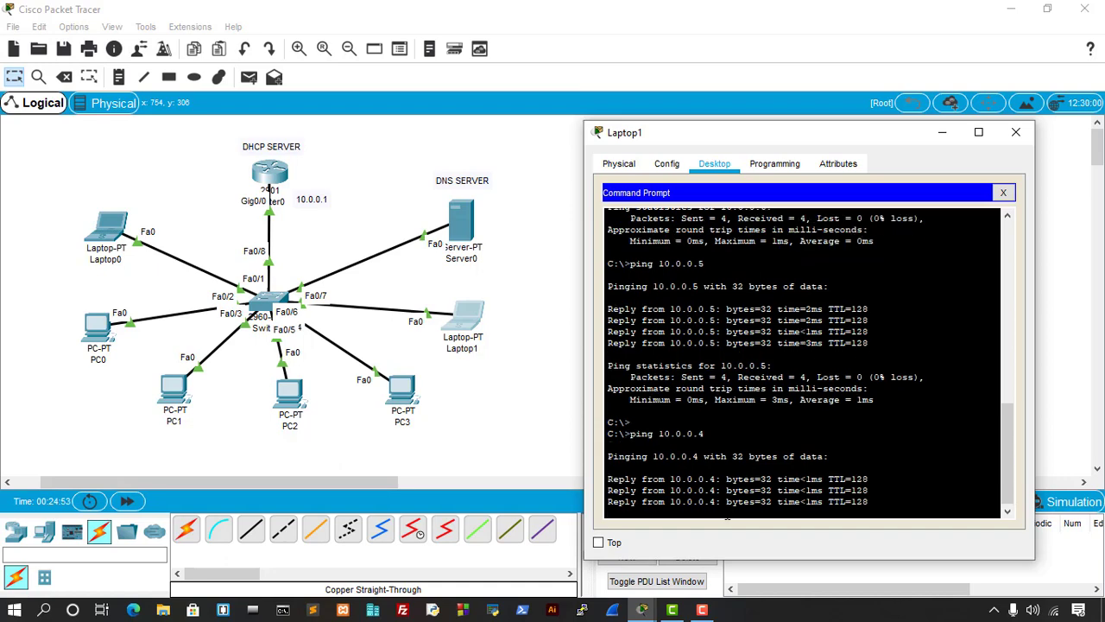
Ping the hosts 10.0.0.3 and 10.0.0.2 from Laptop1.
key(Up)
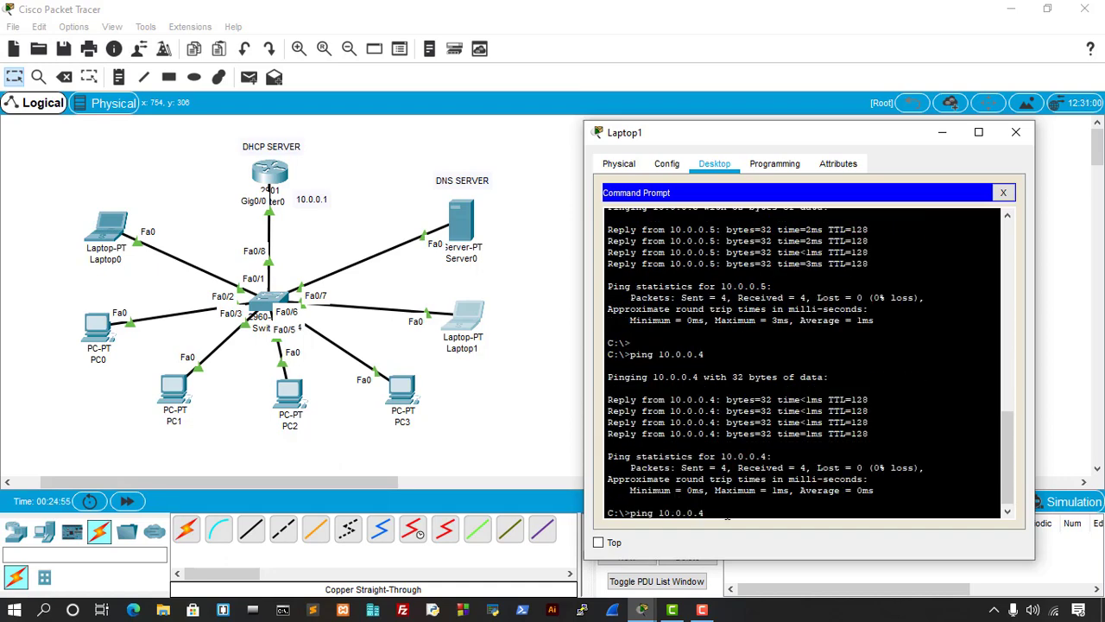
text(3)
key(Return)
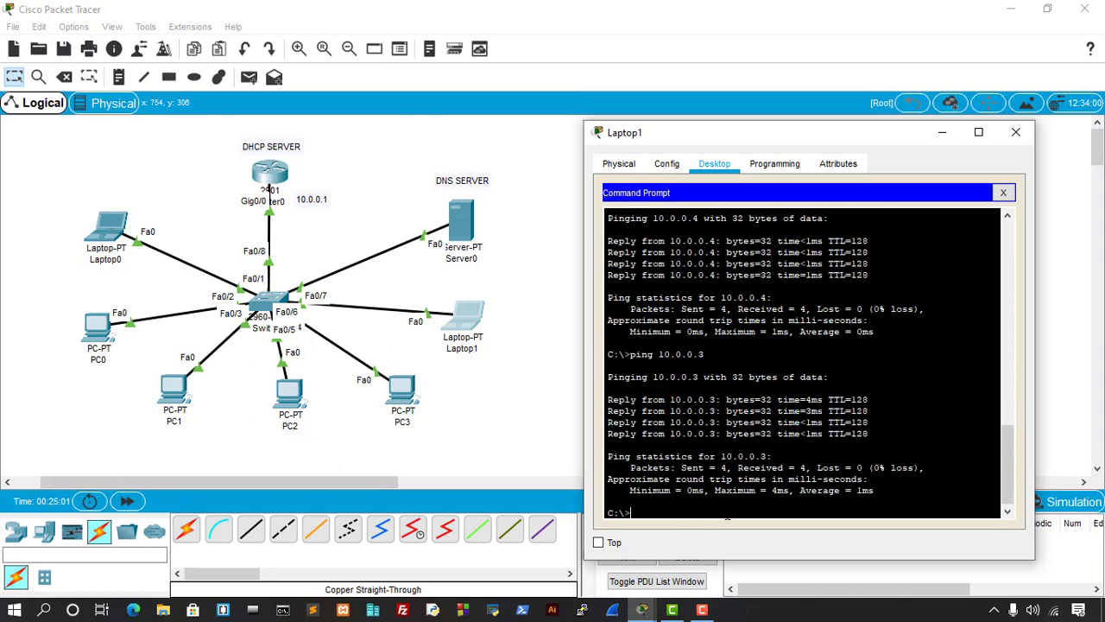
key(Up)
key(BackSpace)
text(2)
key(Return)
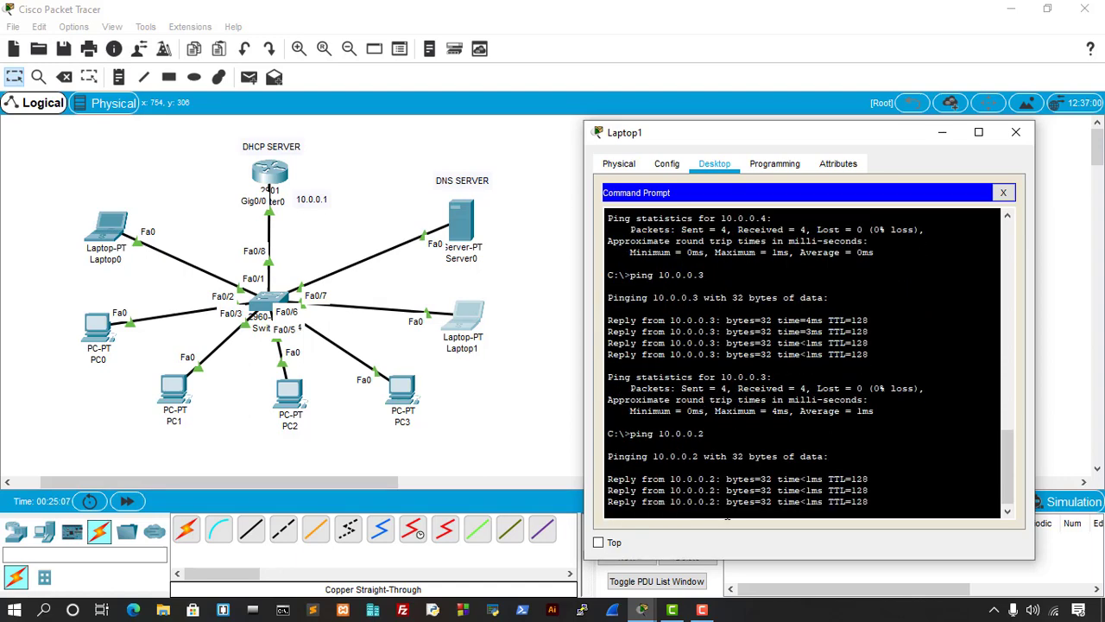
Ping the router gateway at 10.0.0.1 from Laptop1, and close the laptop's window.
key(Up)
key(BackSpace)
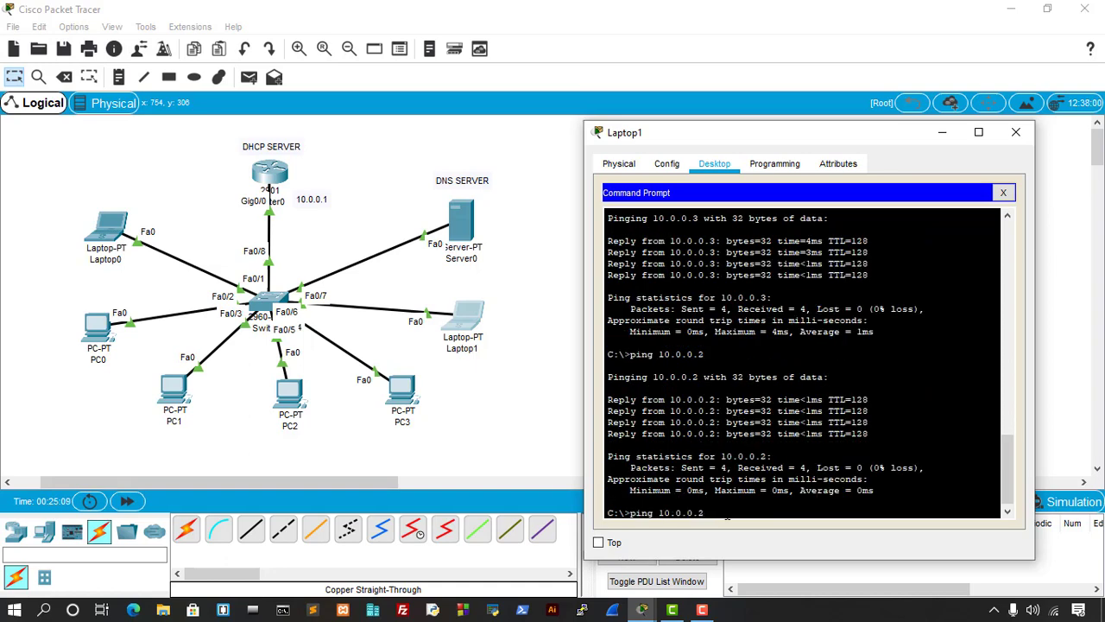
text(1)
key(Return)
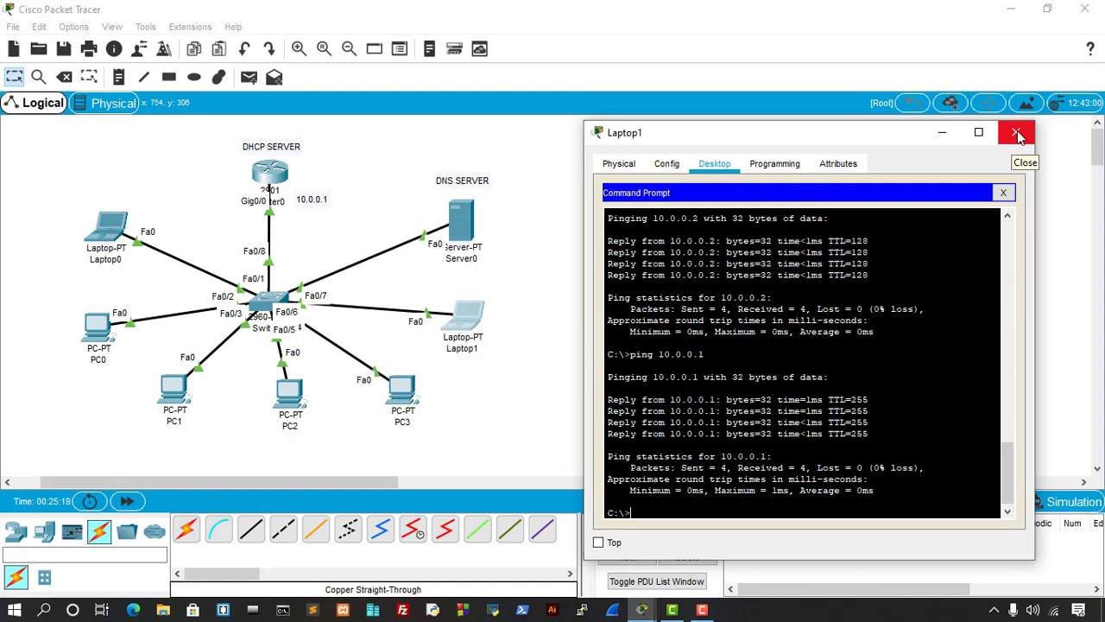
click(1017, 133)
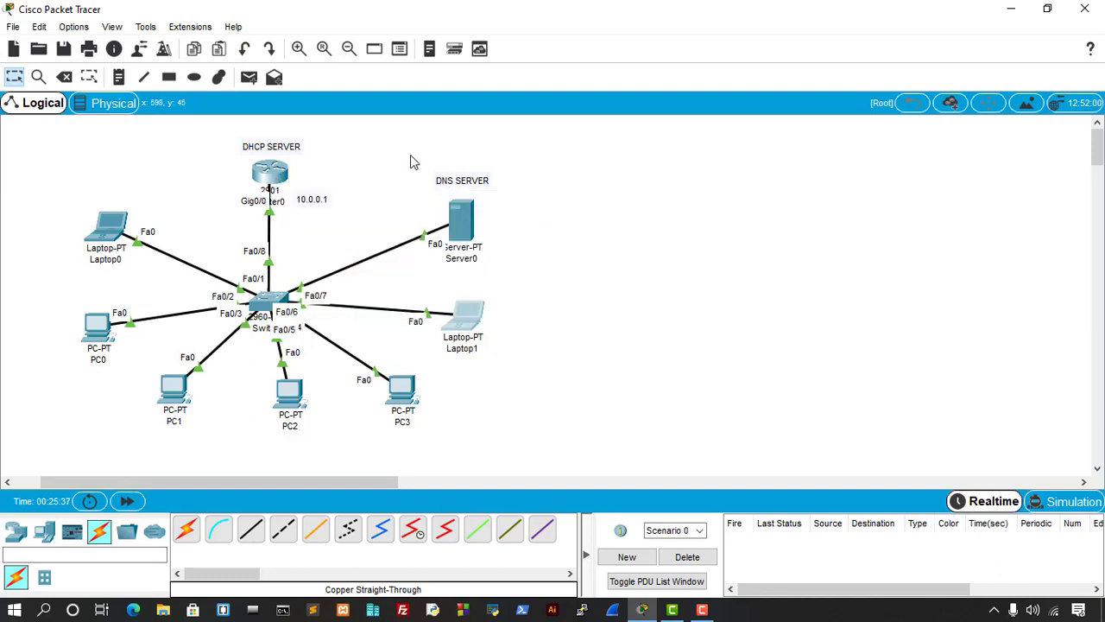
drag(410, 154, 579, 292)
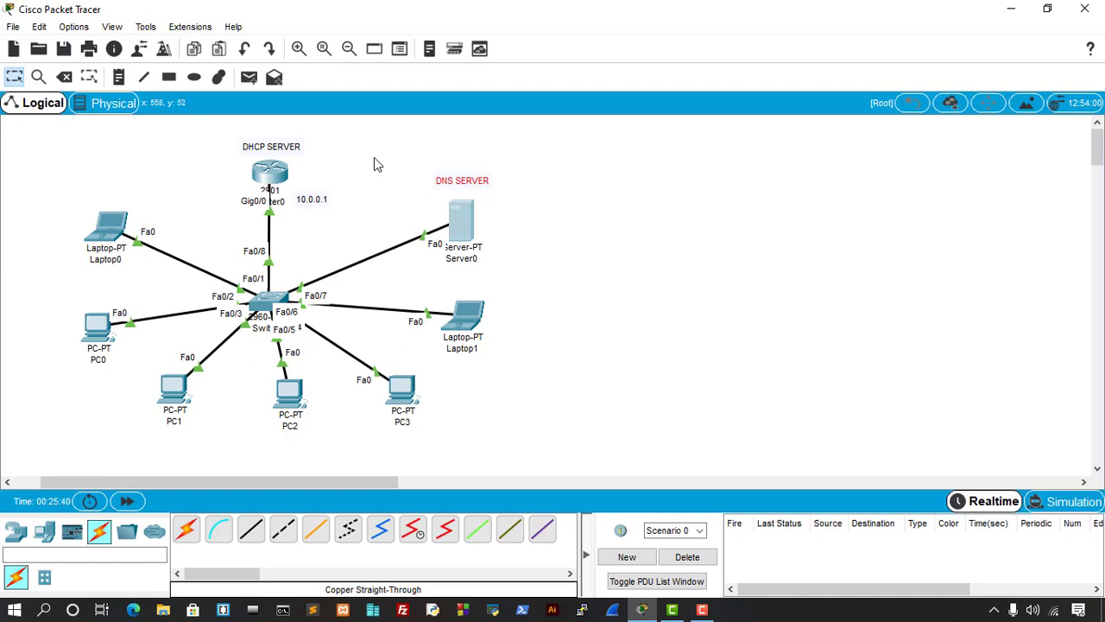
click(713, 355)
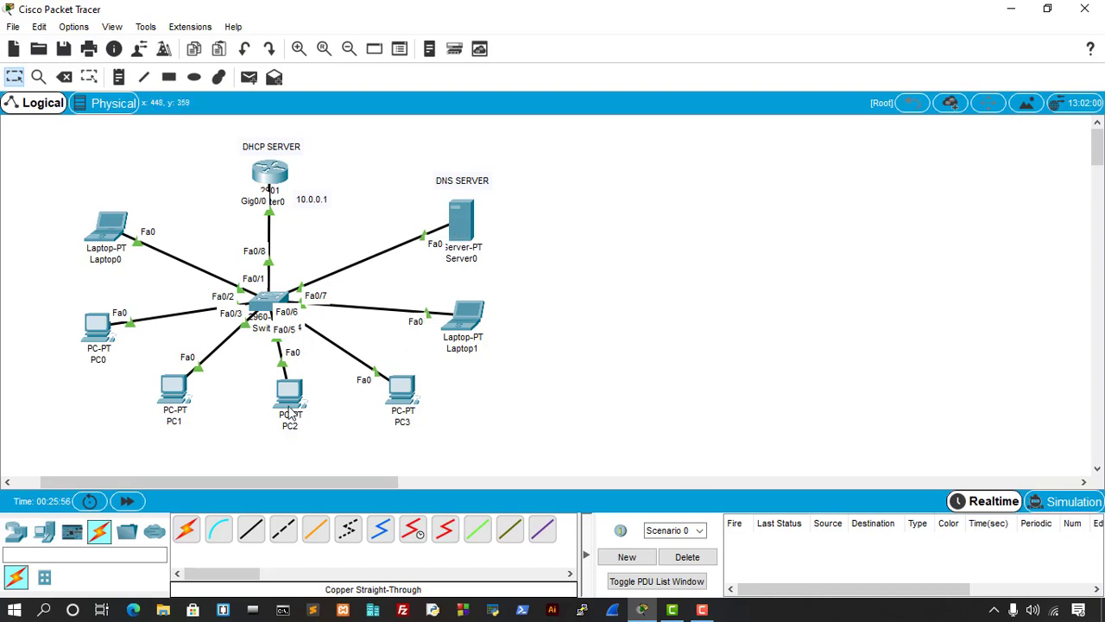
Move PC2 slightly downward in the topology.
drag(294, 406, 289, 414)
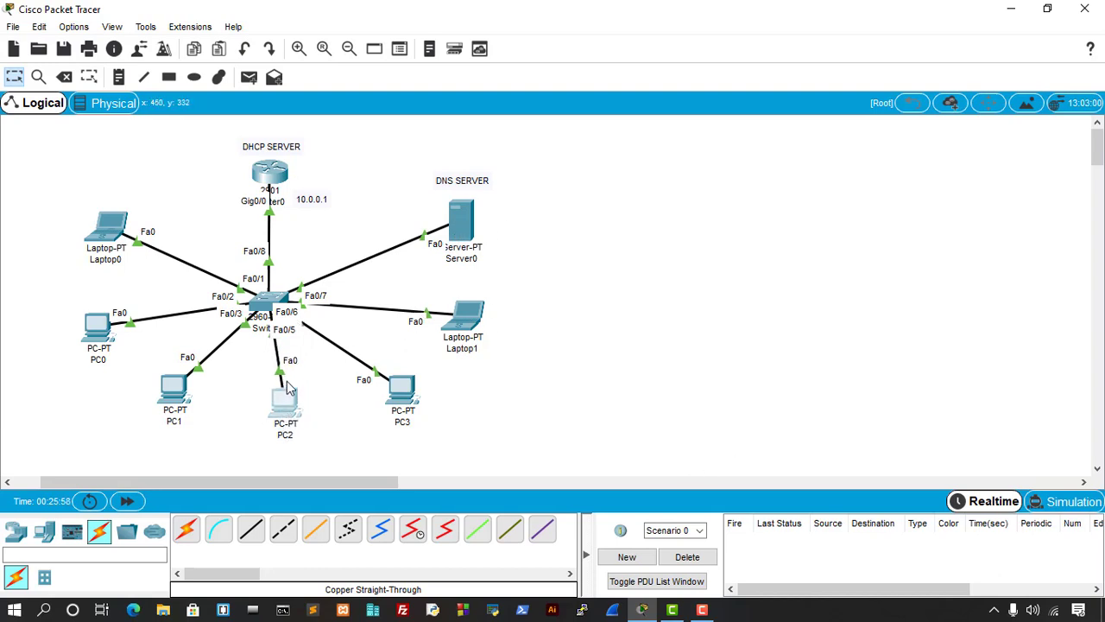